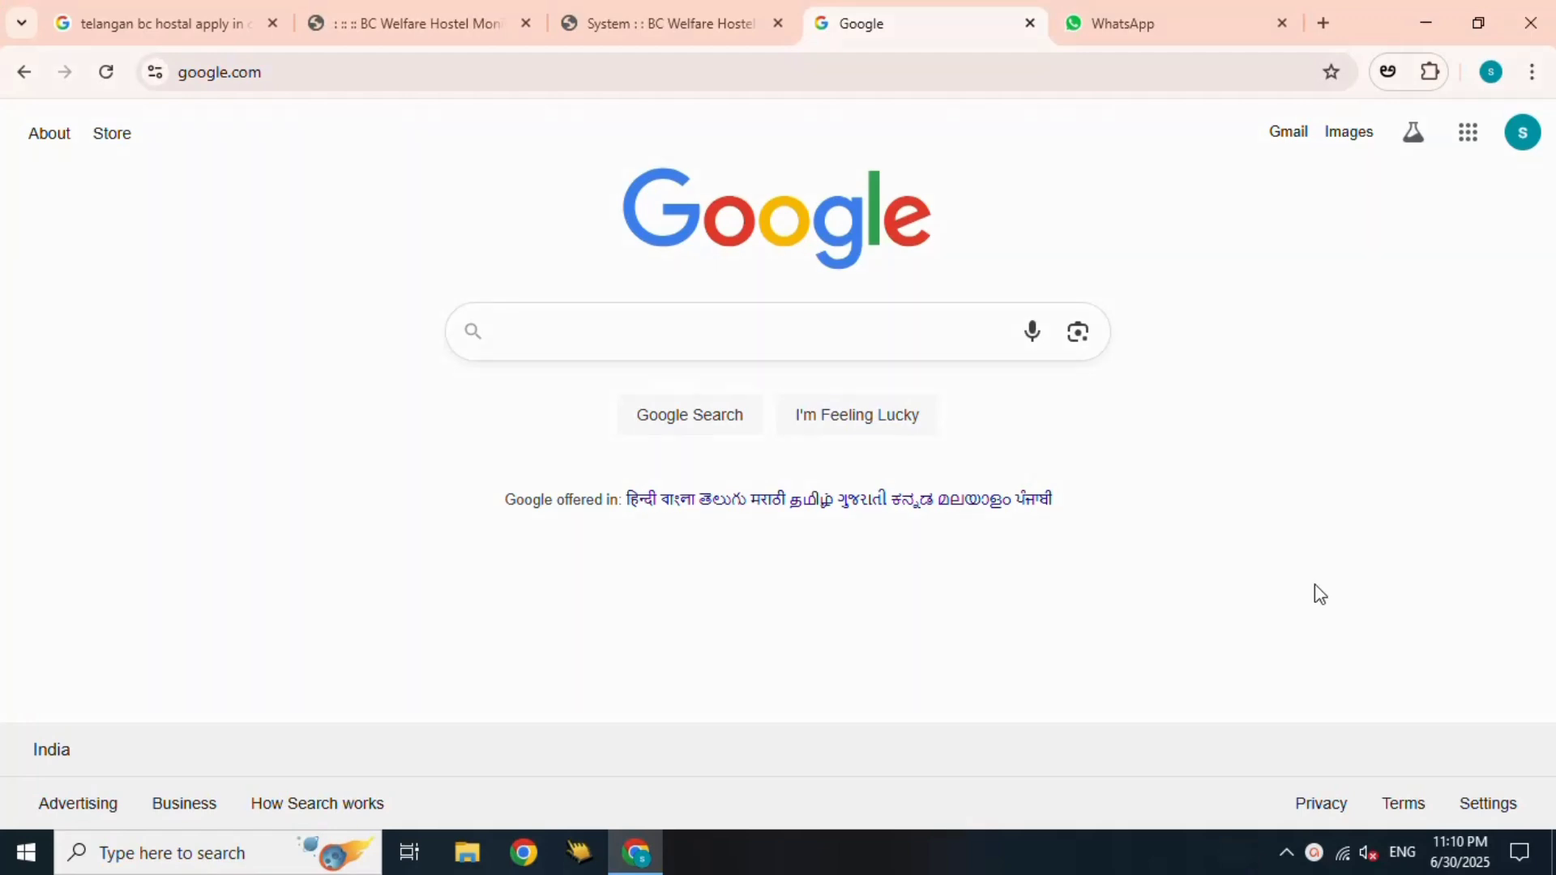
# - Bring up the BC Welfare Hostel Monitoring tab showing the blank admission form
pyautogui.click(458, 16)
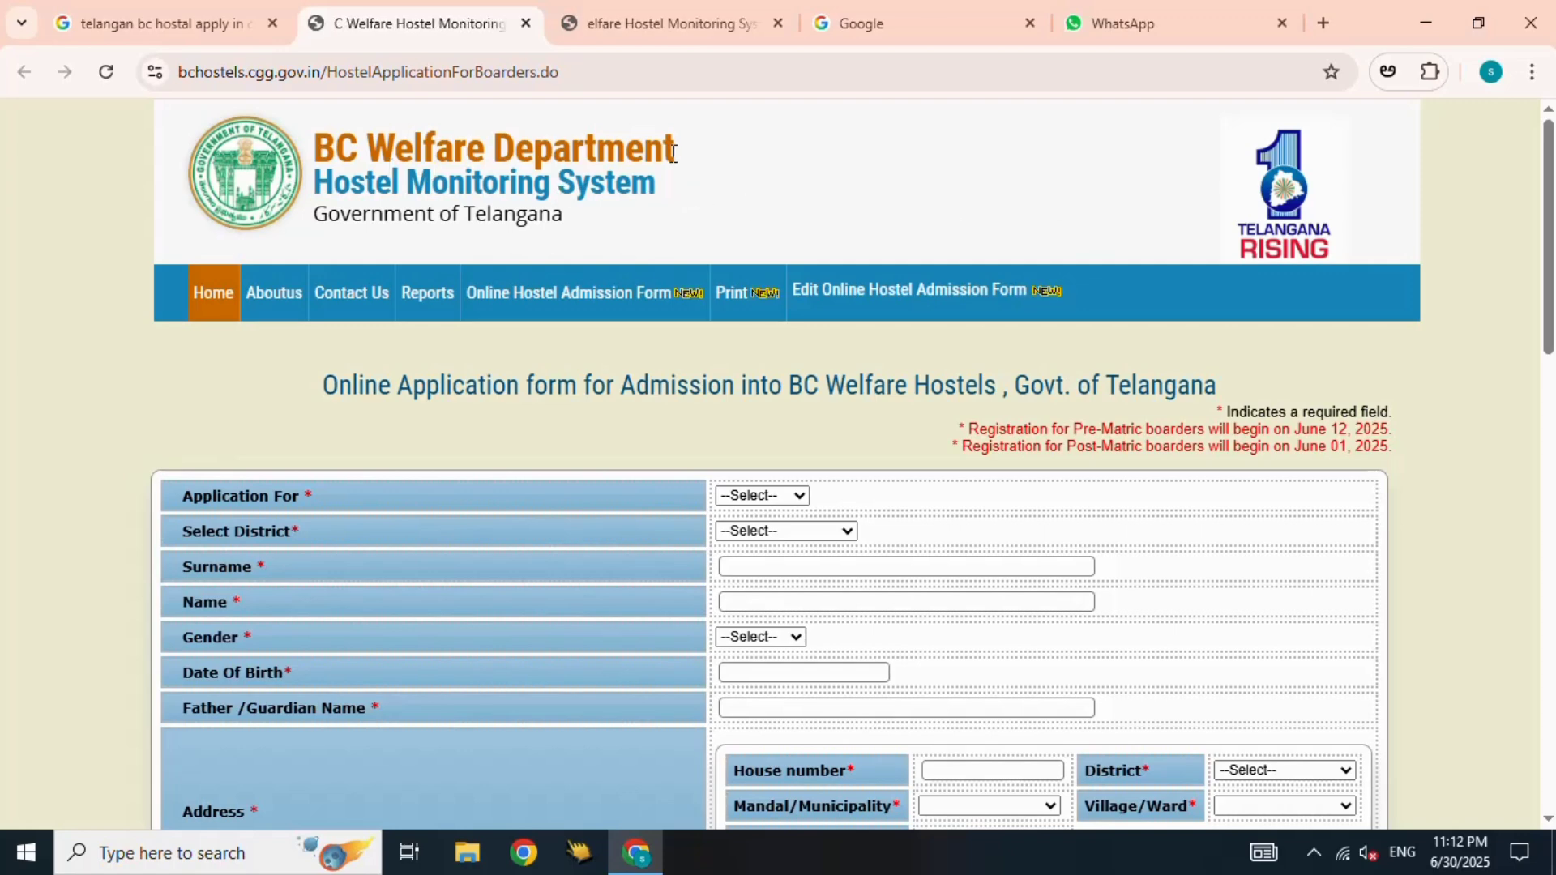
# - Go to the hostel site home page tab and open the hostel registration print page
pyautogui.click(594, 73)
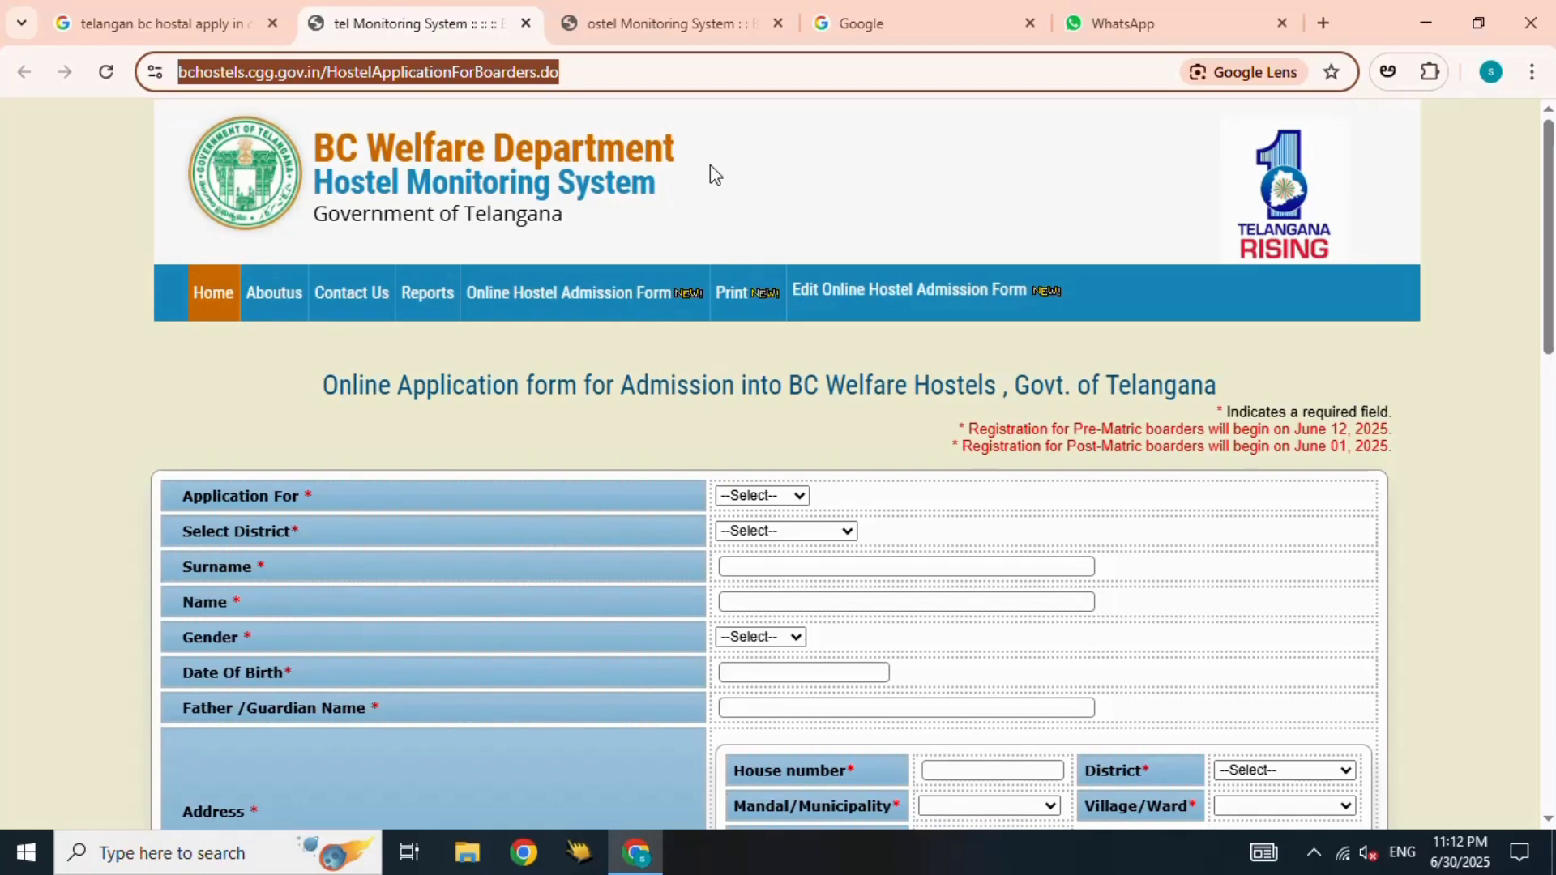
pyautogui.scroll(-6, 920, 333)
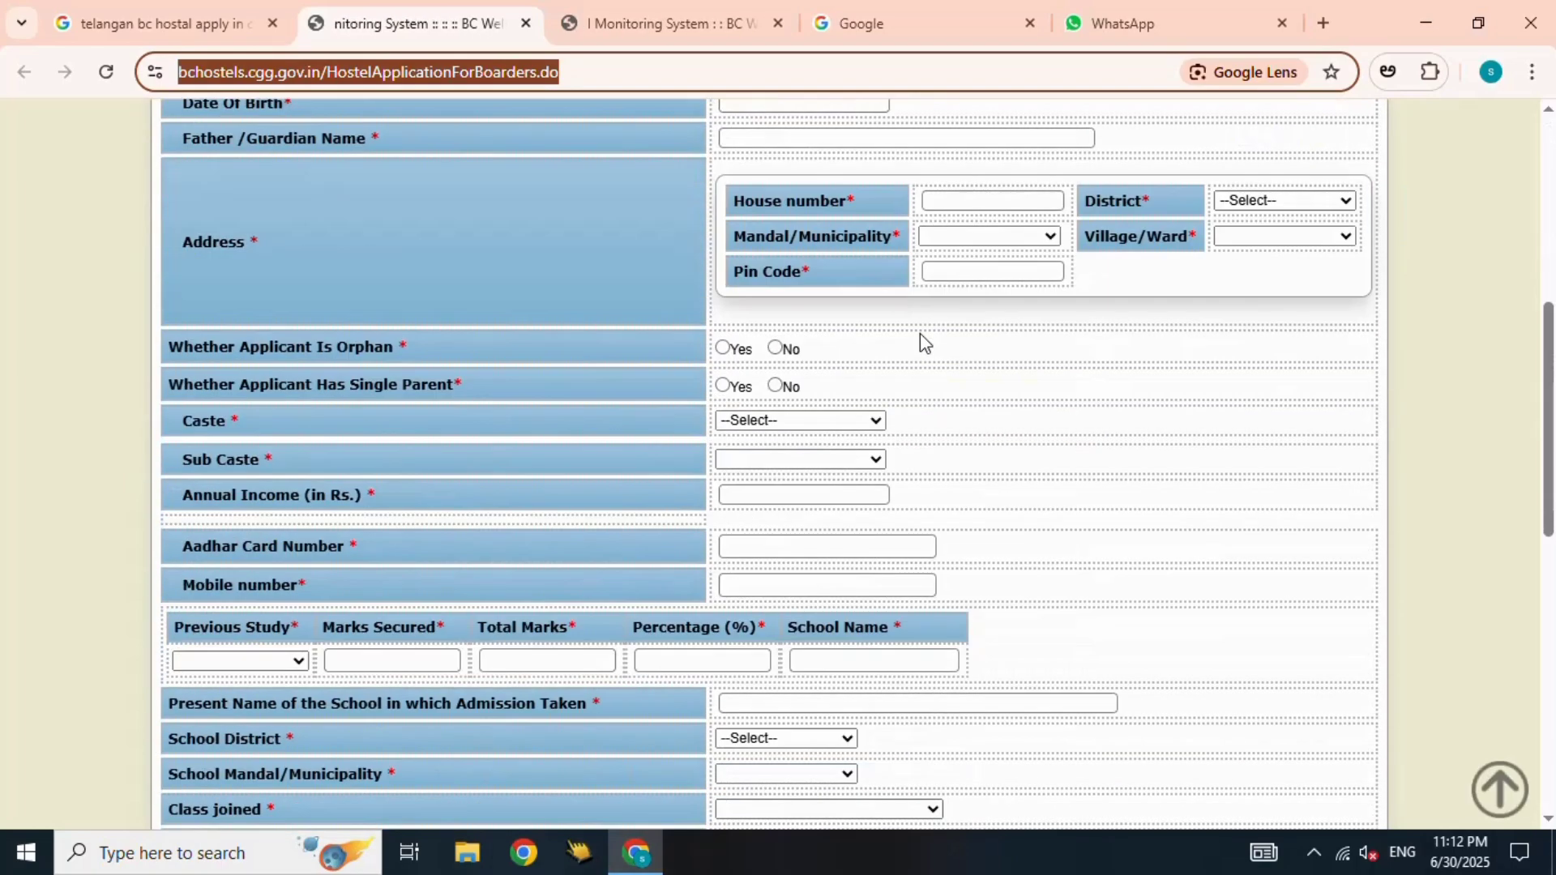
pyautogui.scroll(-5, 920, 333)
pyautogui.click(665, 23)
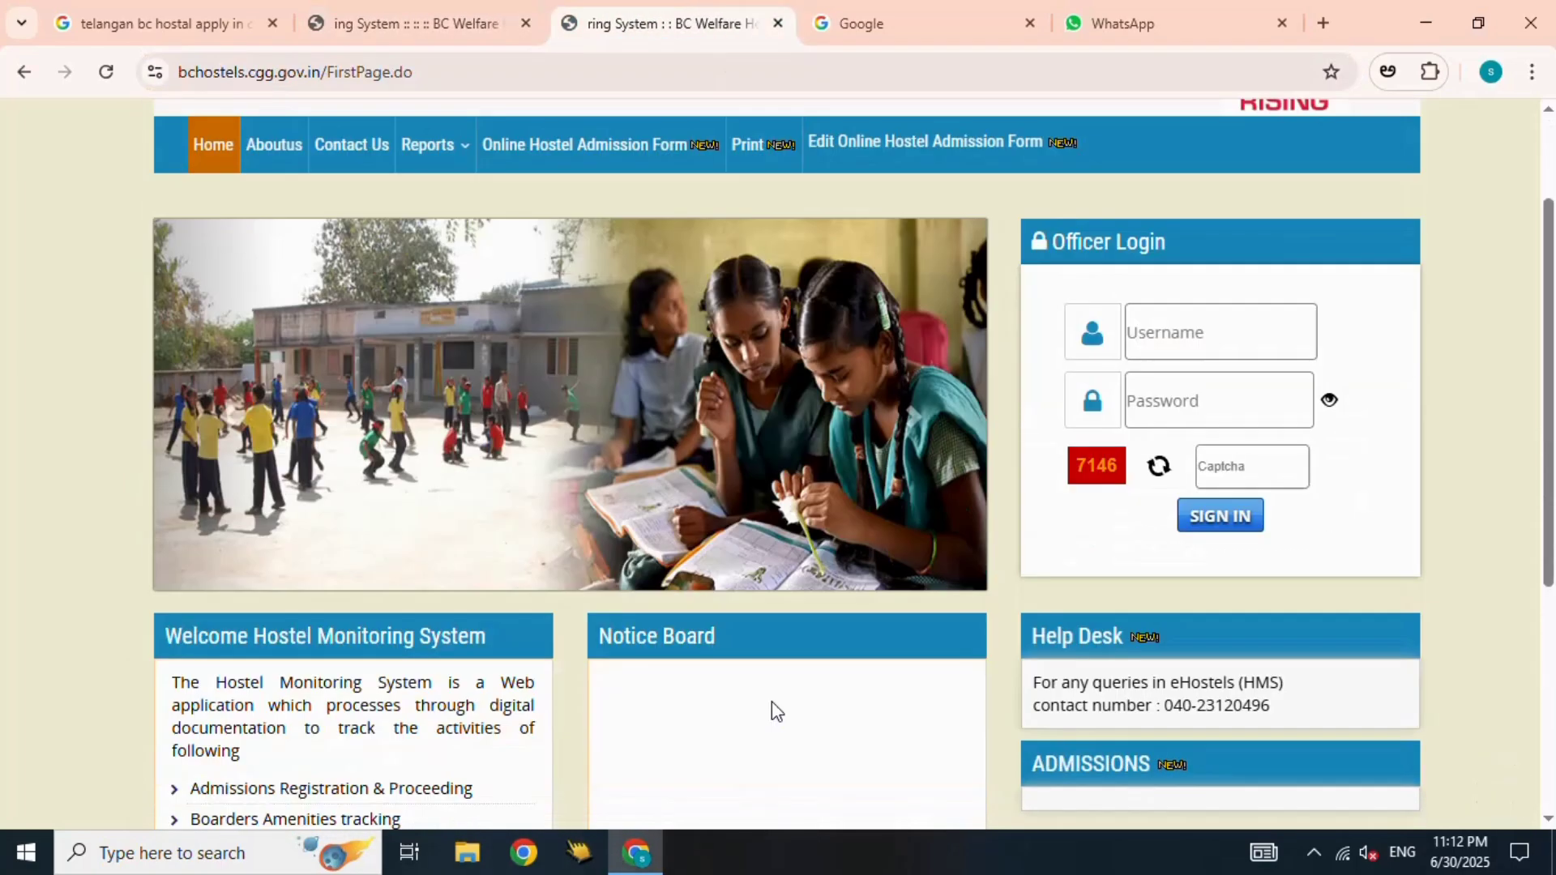
pyautogui.scroll(-5, 774, 710)
pyautogui.scroll(7, 774, 709)
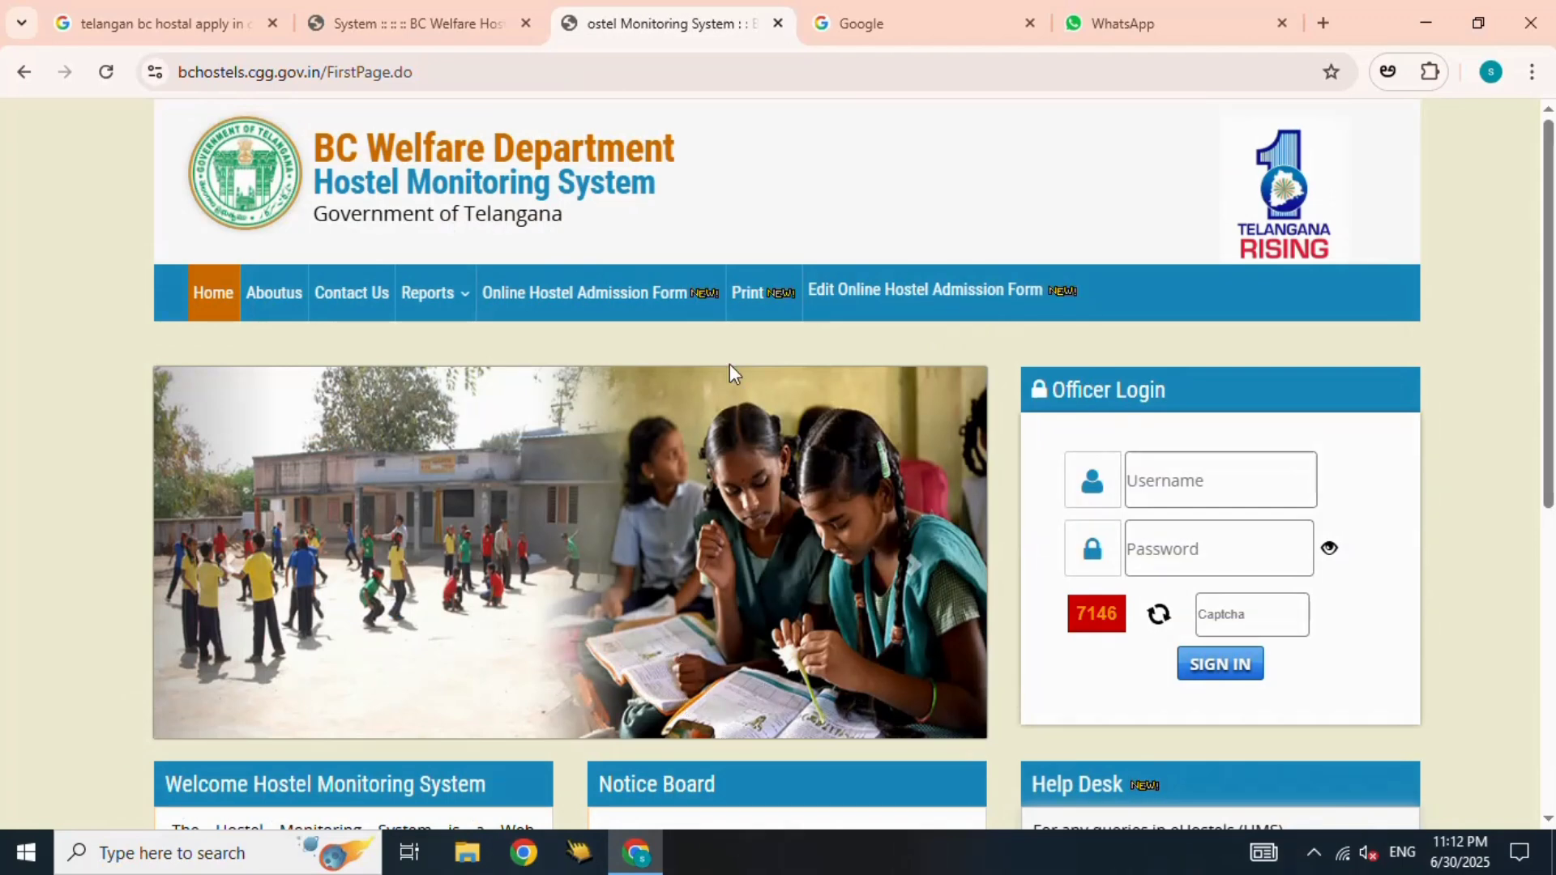
pyautogui.click(754, 305)
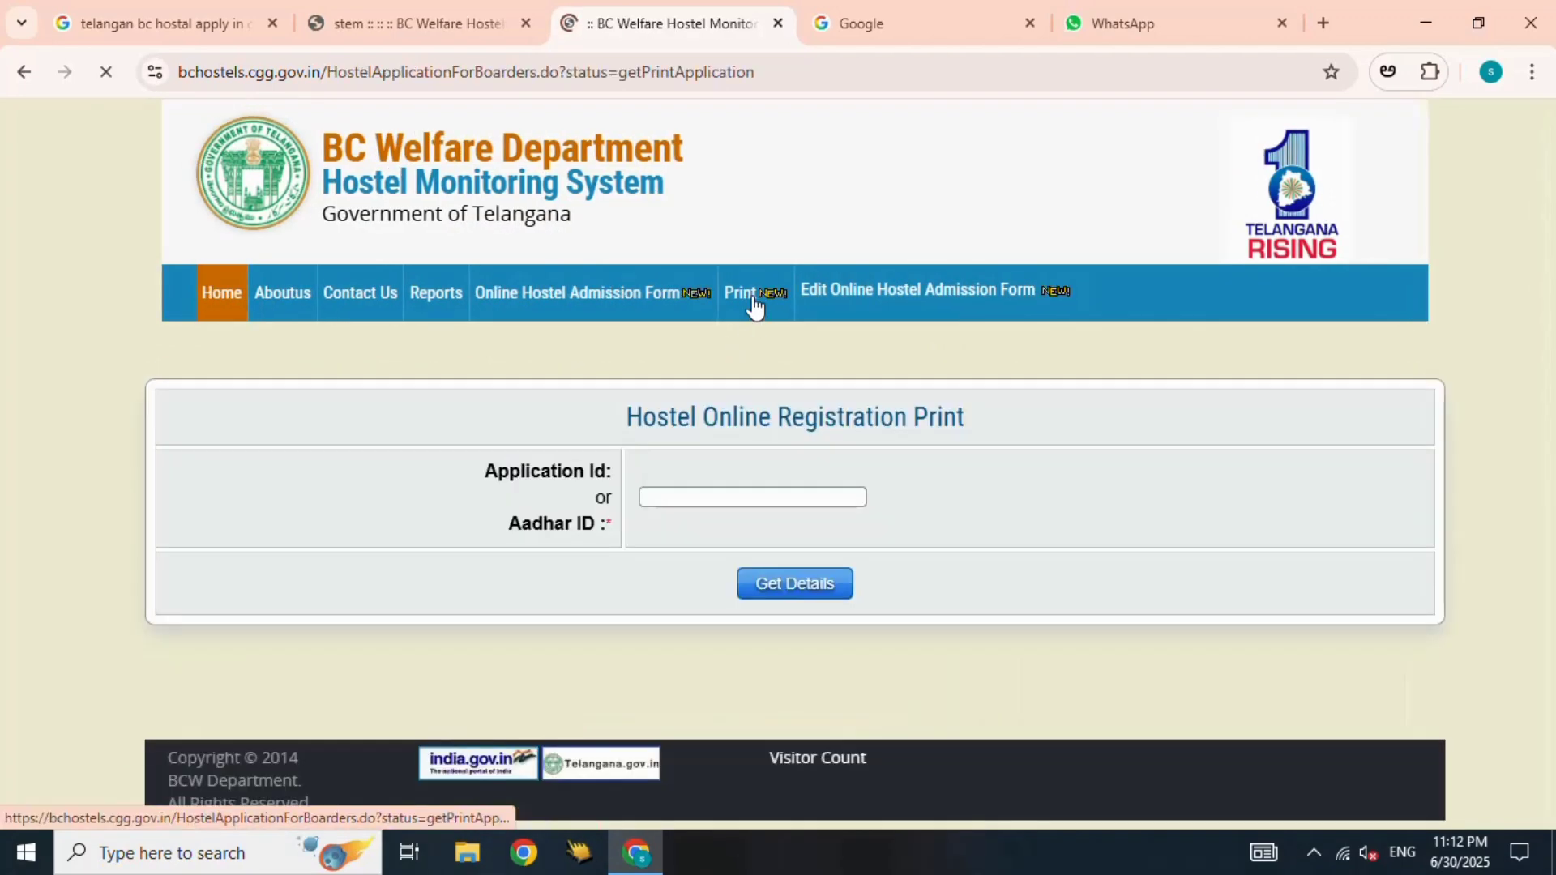
# - Try the Application ID field, then open the Edit Online Hostel Admission Form page
pyautogui.click(699, 498)
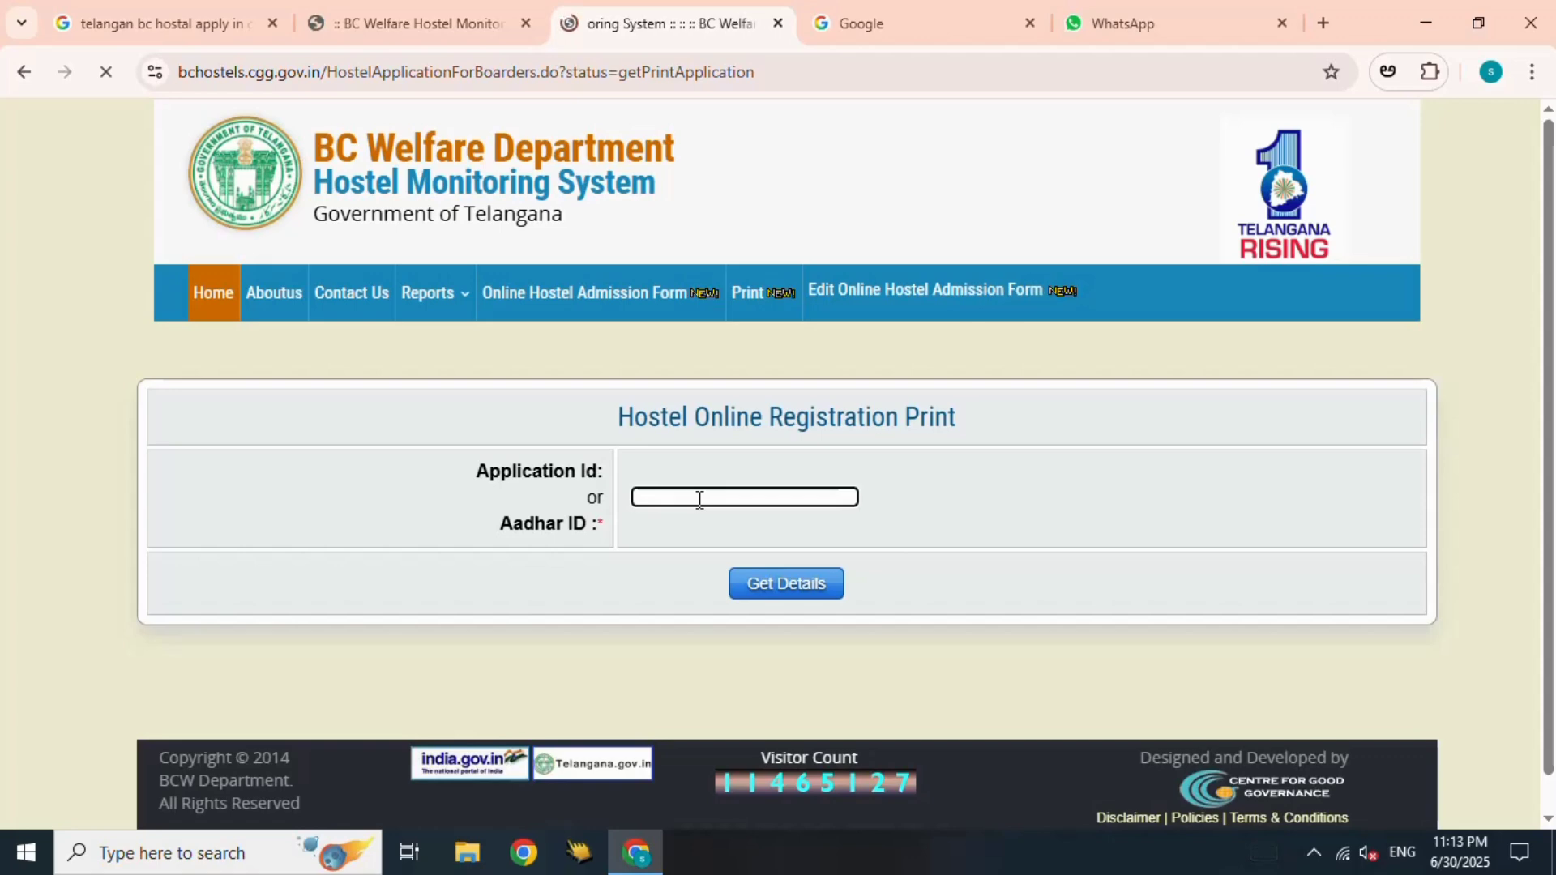
pyautogui.click(577, 474)
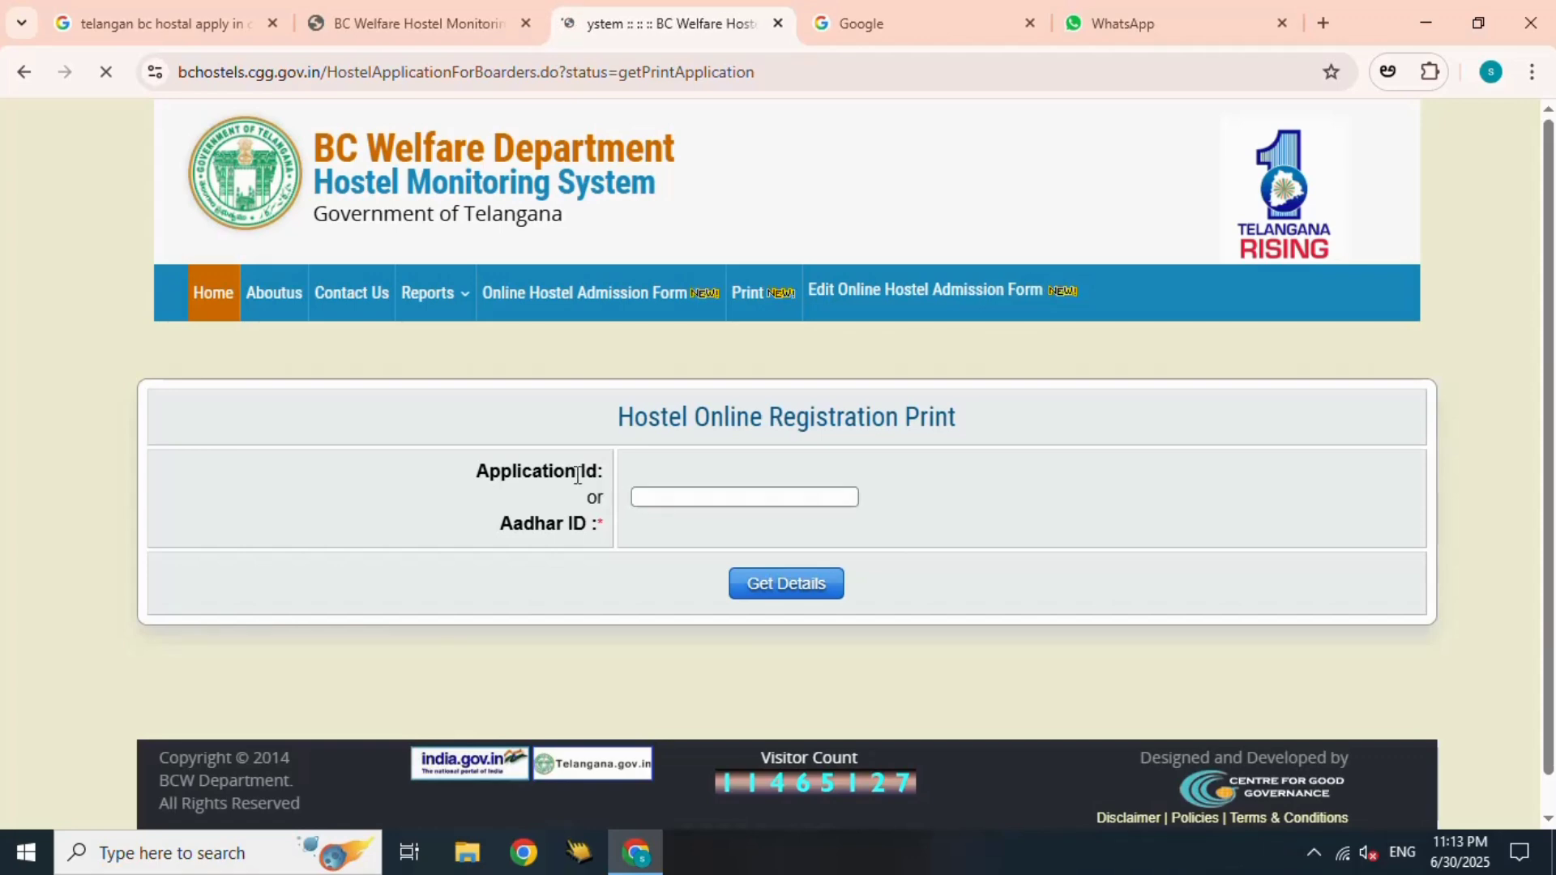
pyautogui.tripleClick(577, 474)
pyautogui.click(655, 498)
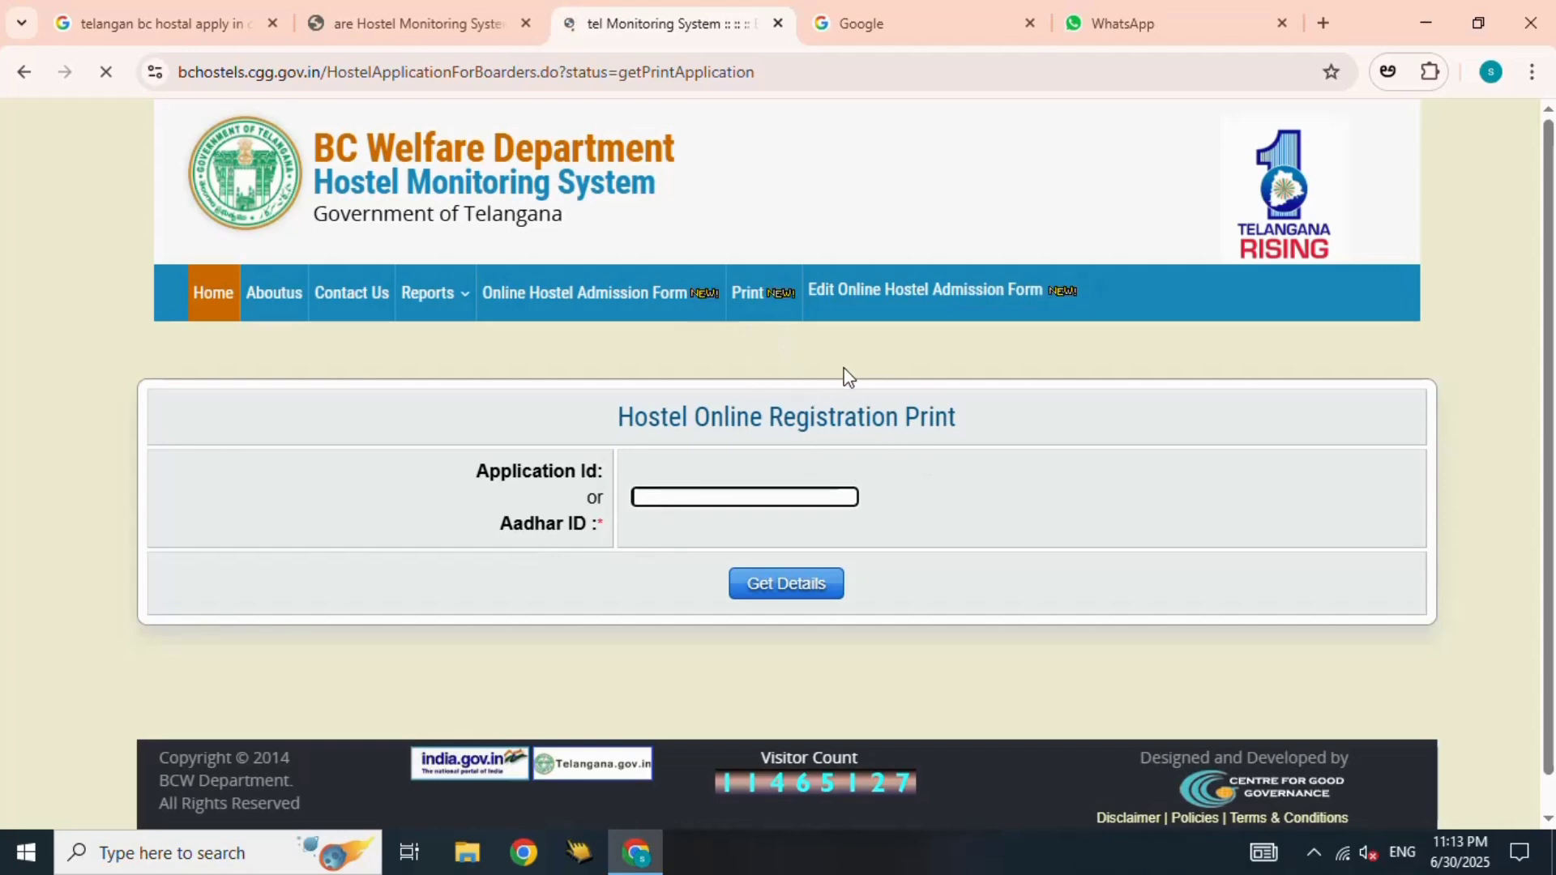
pyautogui.click(931, 304)
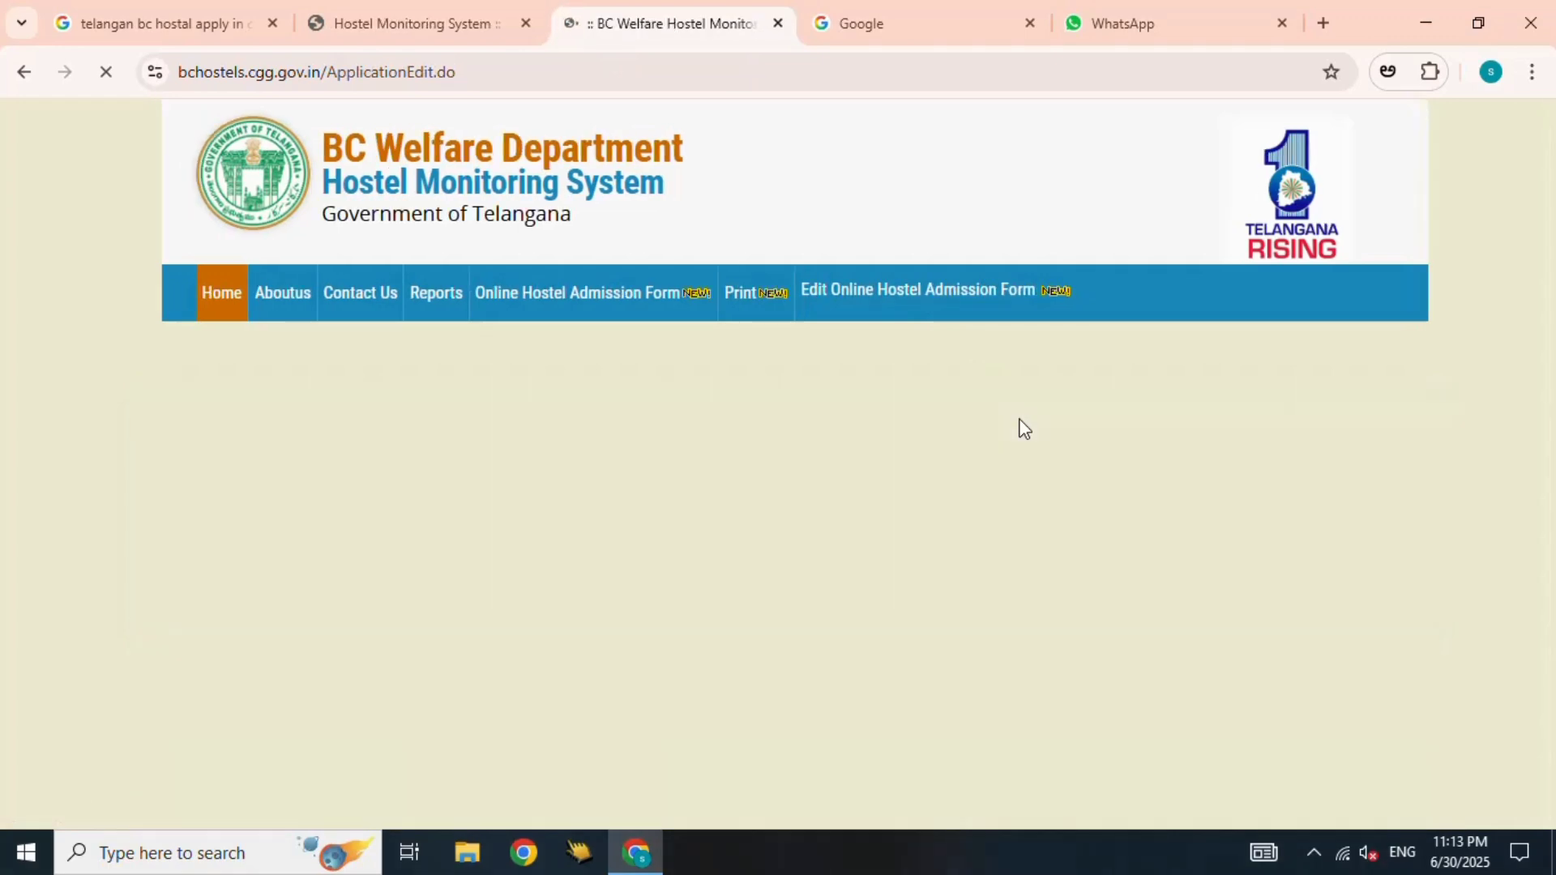
pyautogui.click(886, 432)
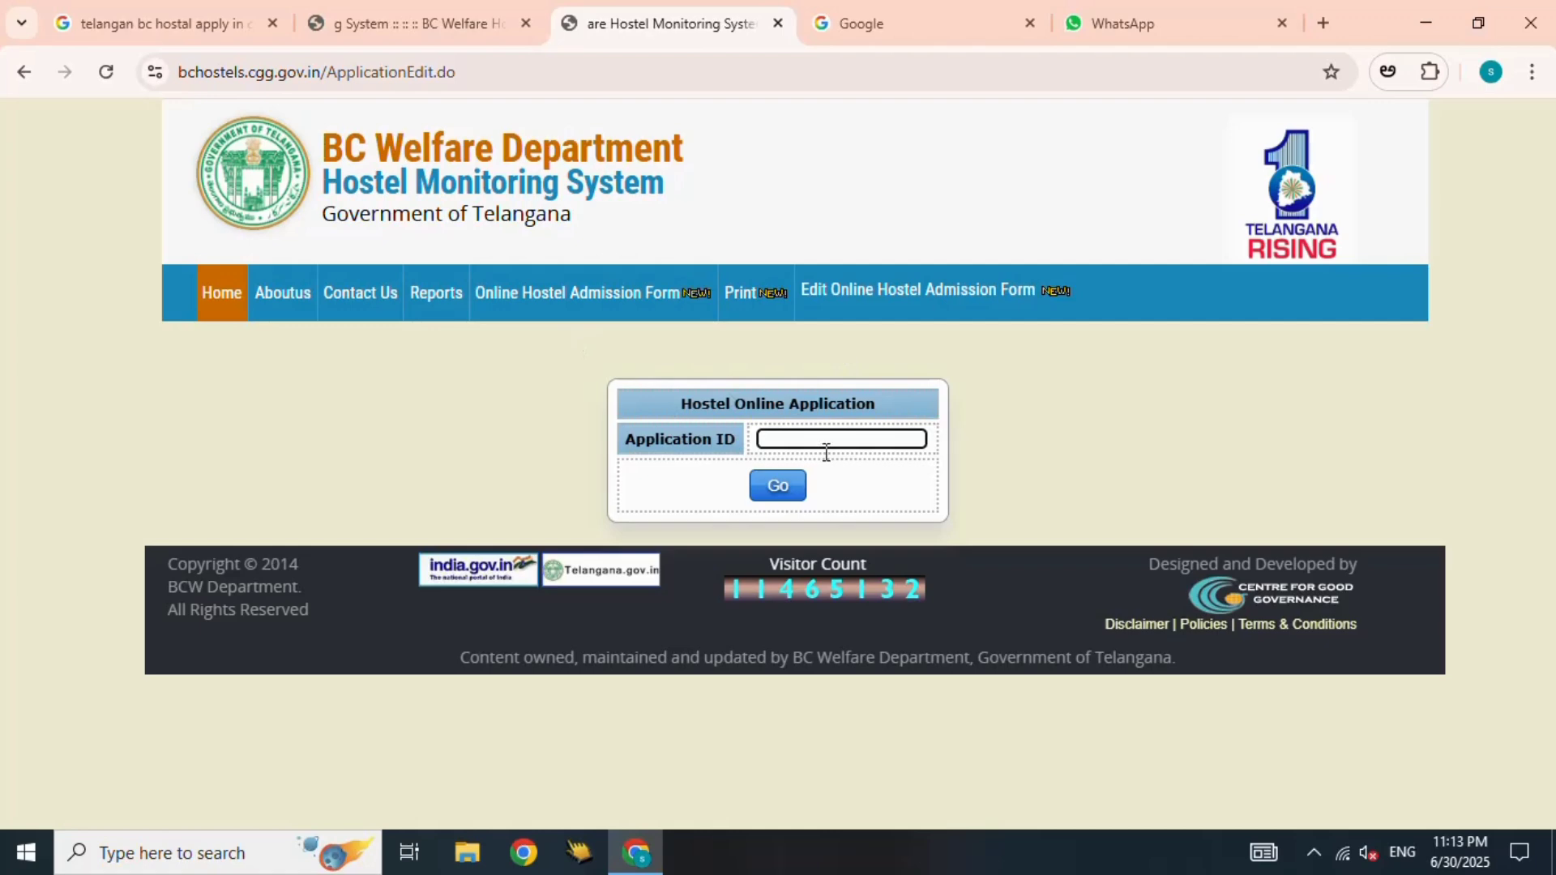
# - Open the online hostel admission form and set Application For to Post-Matric
pyautogui.click(567, 298)
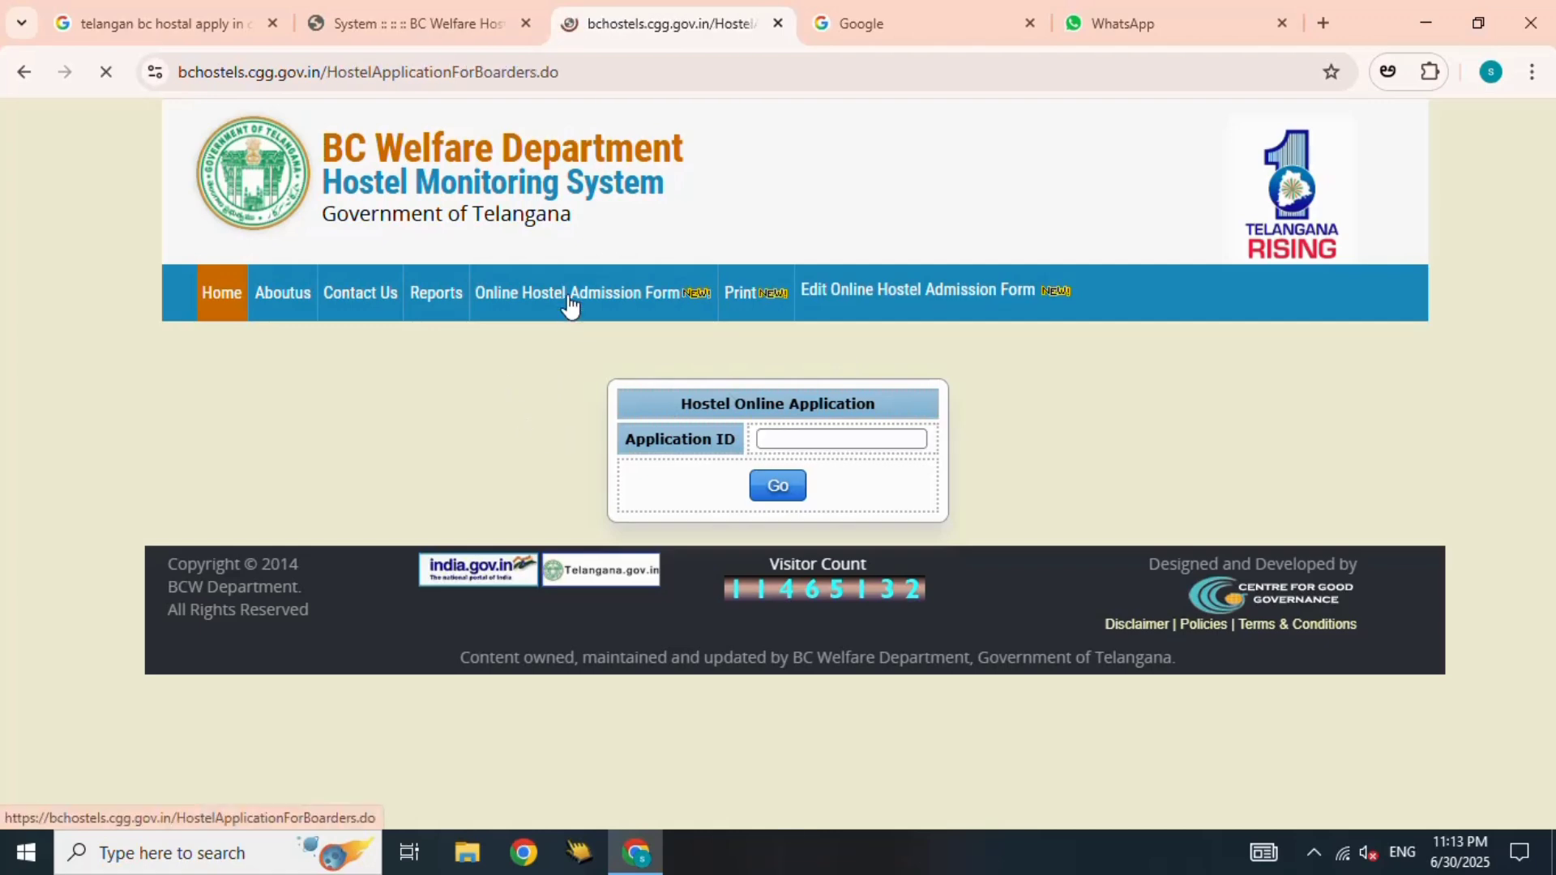
pyautogui.scroll(-4, 1048, 412)
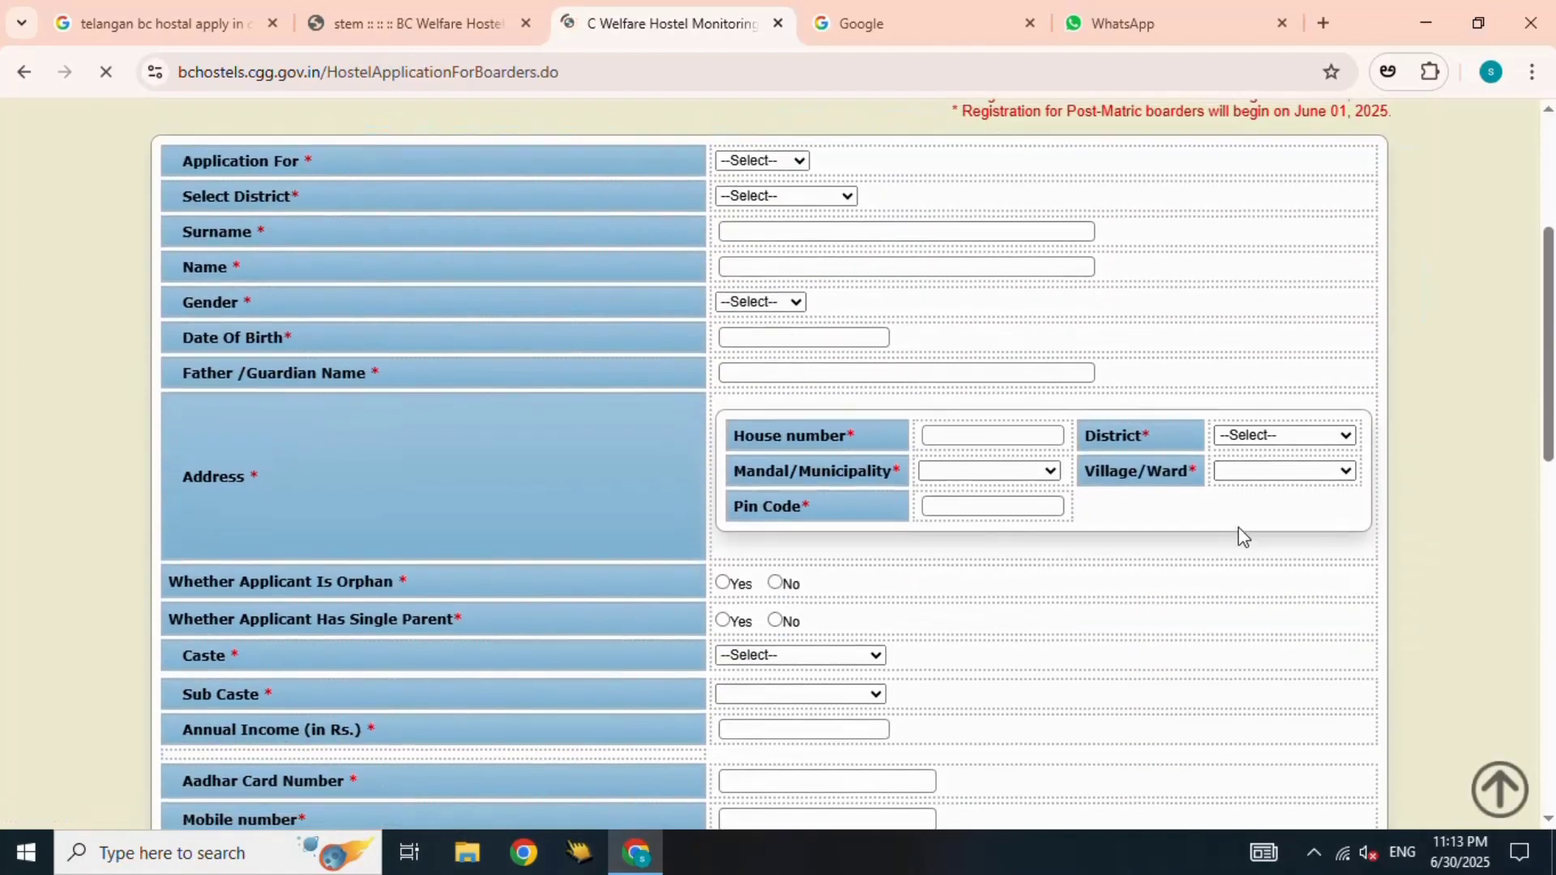
pyautogui.scroll(3, 838, 410)
pyautogui.click(768, 384)
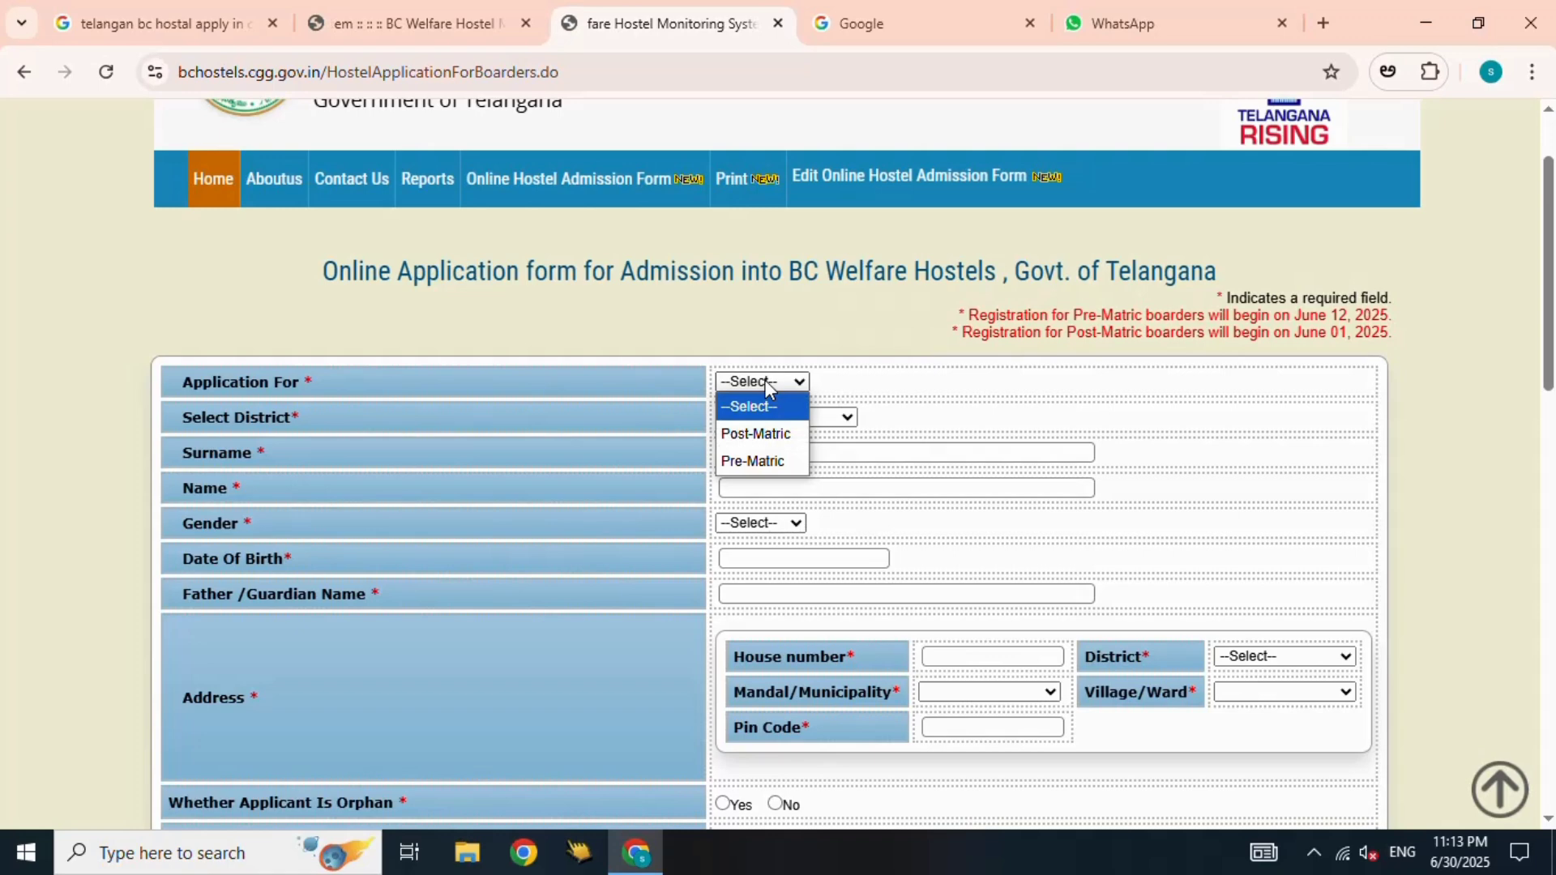
pyautogui.click(771, 442)
# - Select PEDDAPALLI as the district and confirm the choice
pyautogui.click(813, 418)
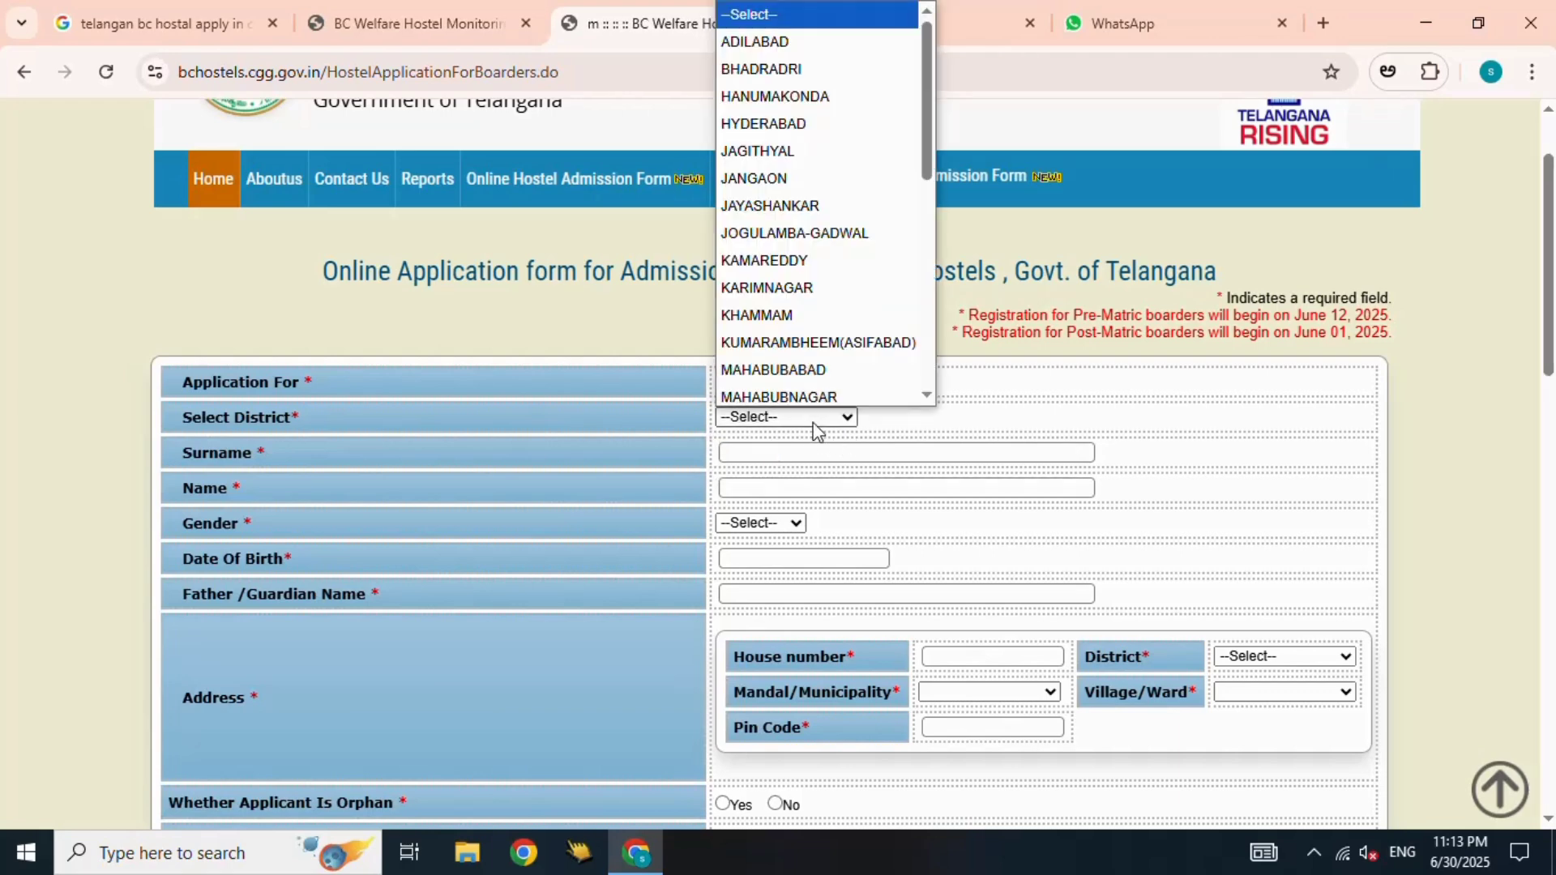
pyautogui.scroll(-5, 792, 260)
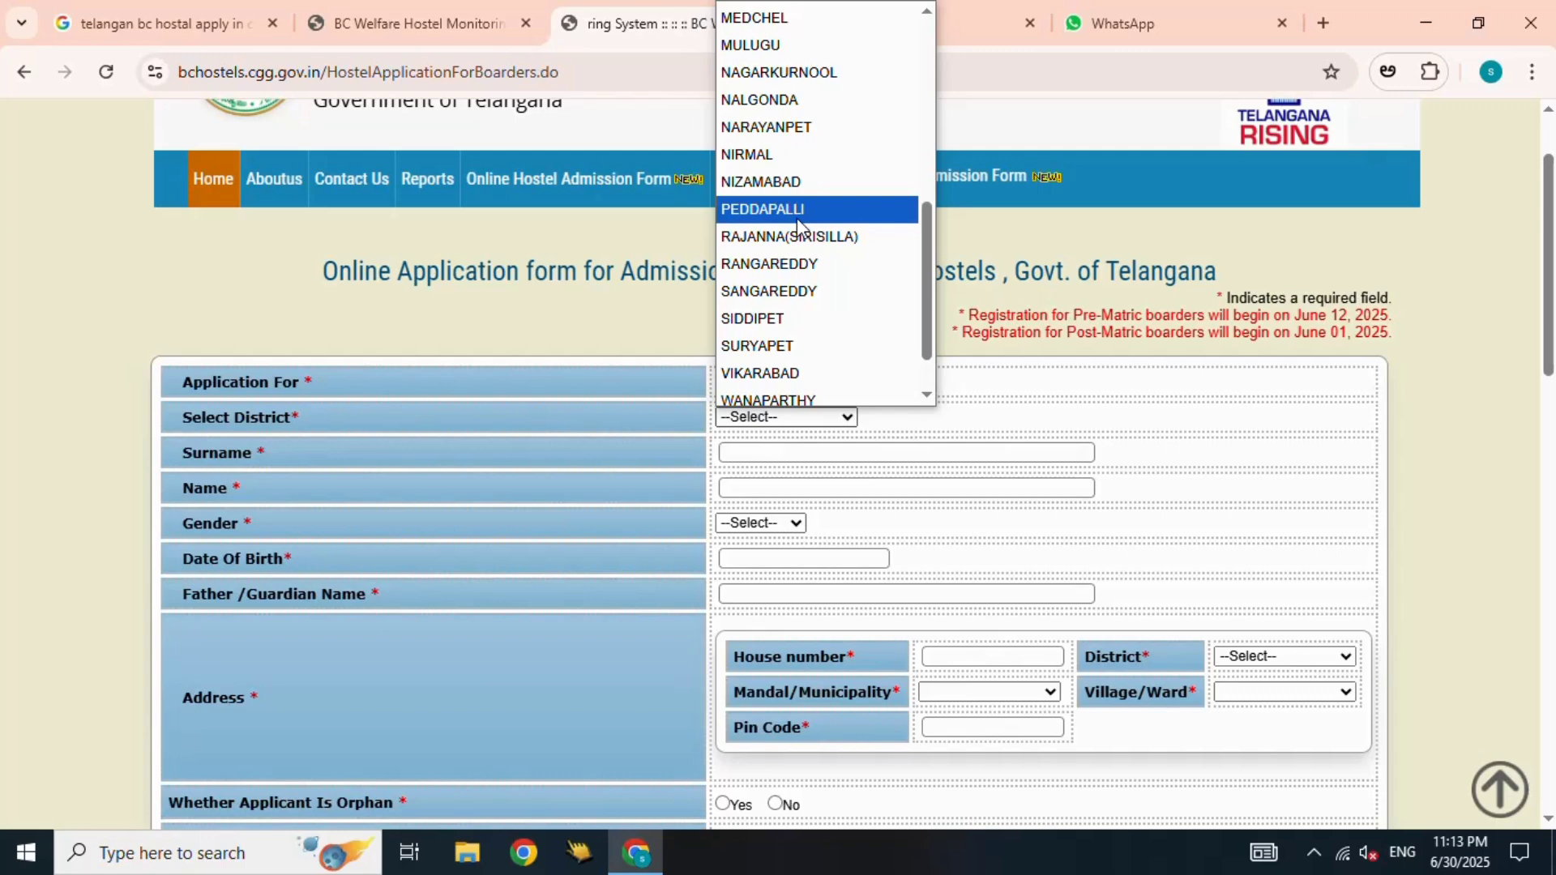
pyautogui.click(798, 211)
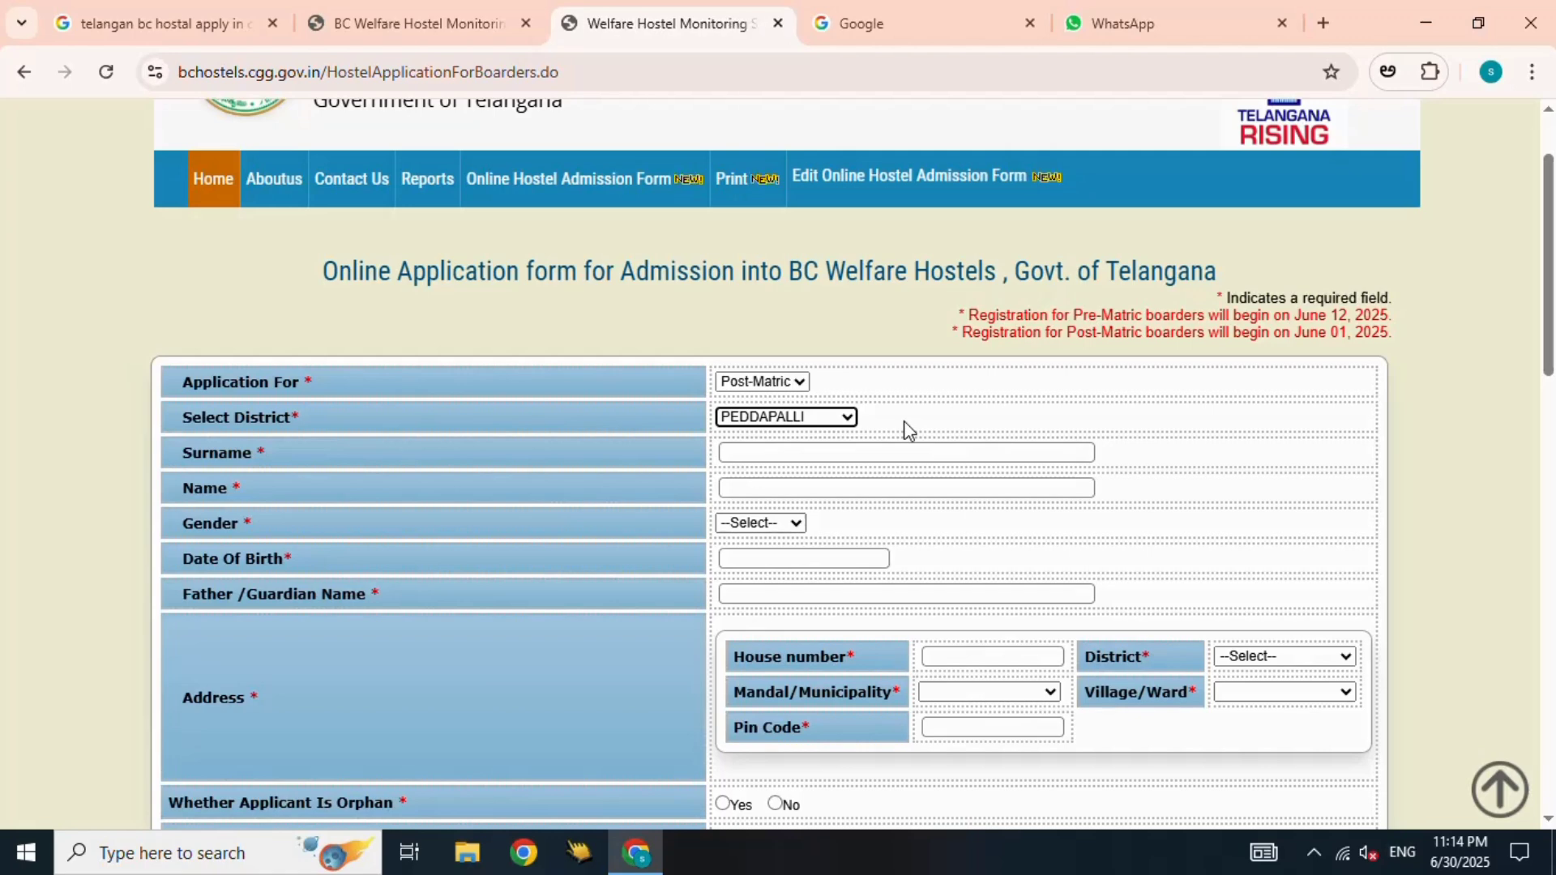
pyautogui.click(793, 420)
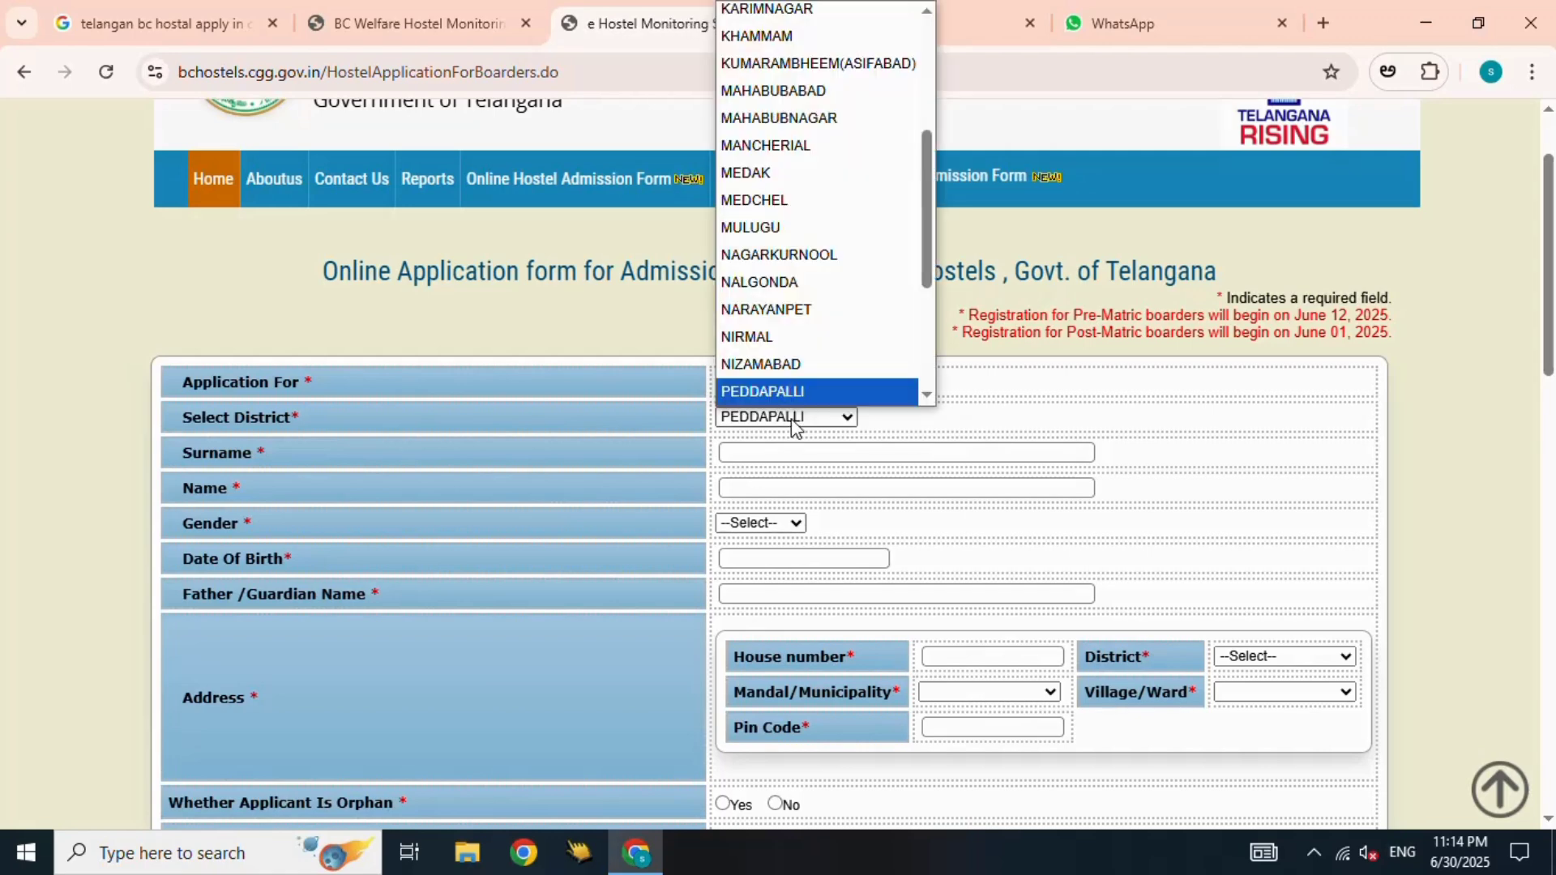
pyautogui.click(794, 421)
pyautogui.scroll(-3, 972, 405)
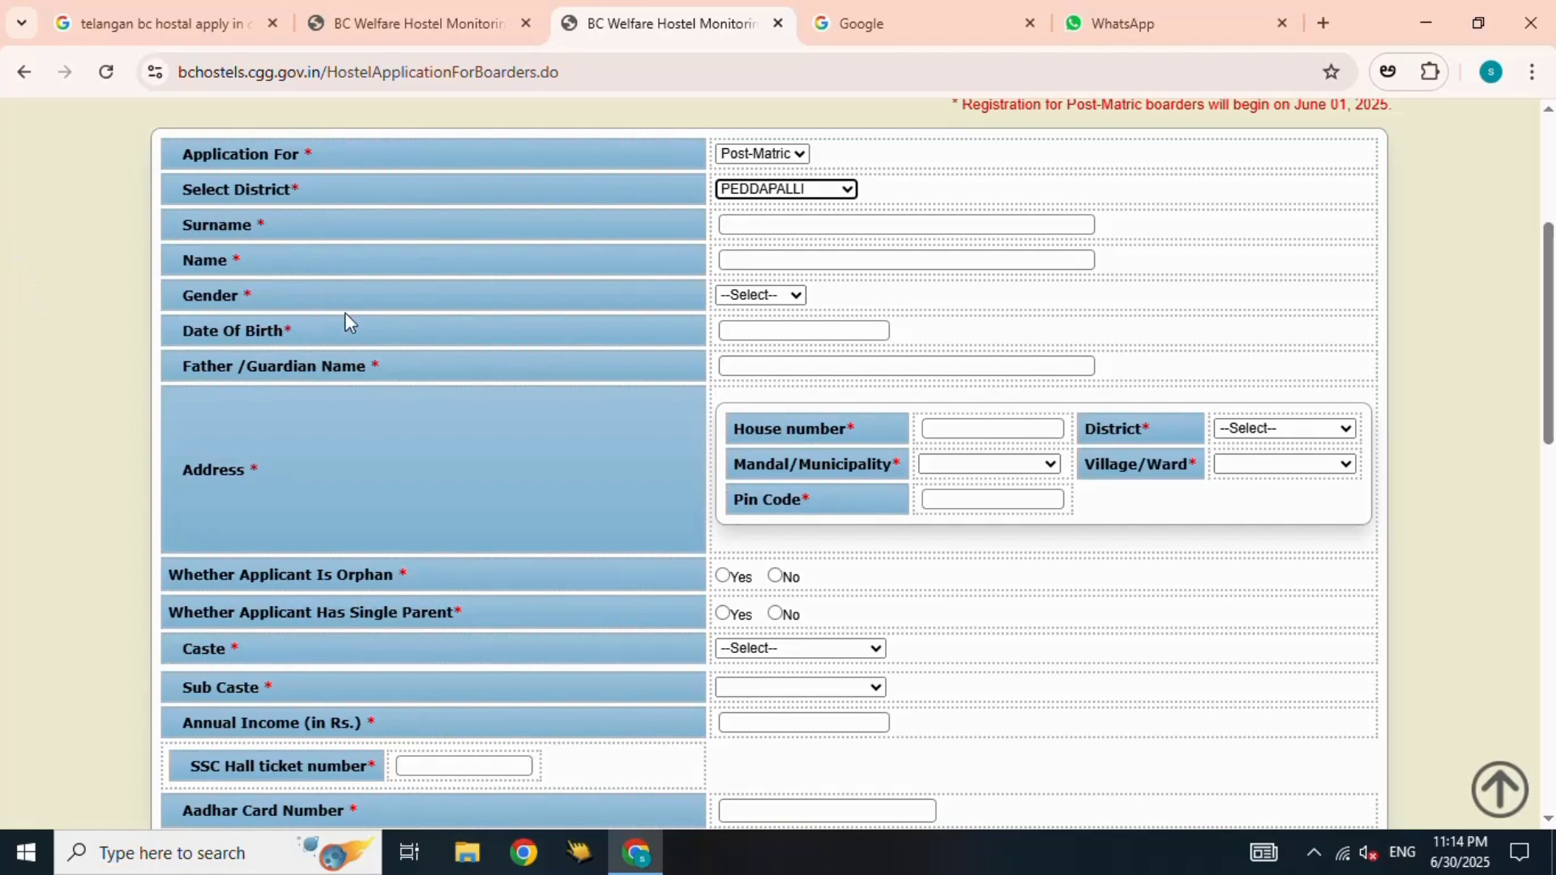
pyautogui.scroll(-1, 924, 664)
pyautogui.scroll(2, 952, 723)
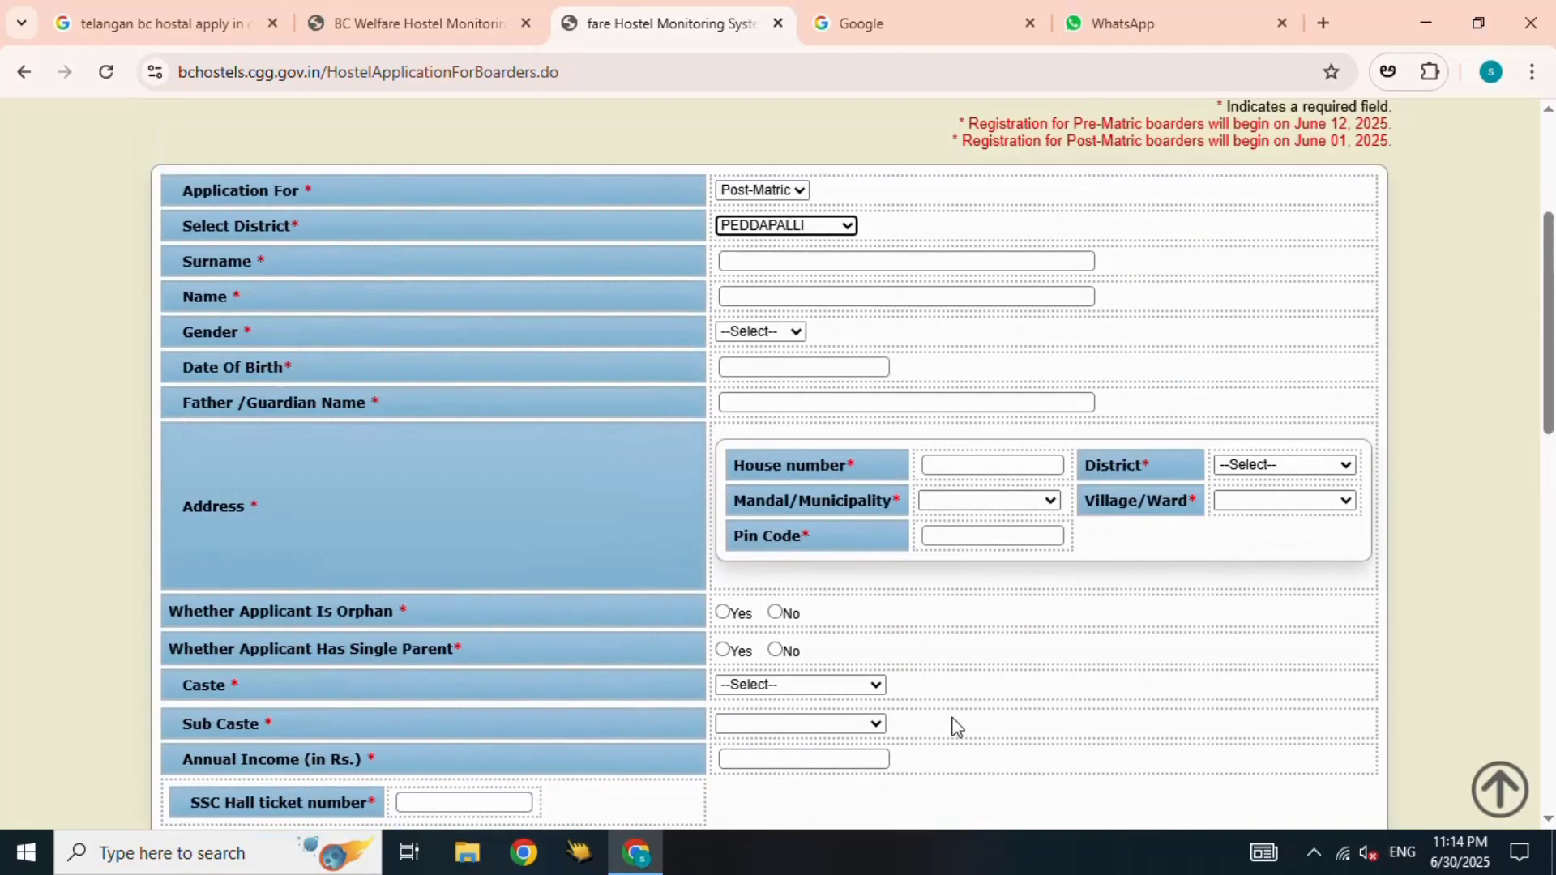
# - Enter the address: house 1-00, MAHABUBABAD district, Nellikudur mandal, Ravirala village, pin 500
pyautogui.click(982, 547)
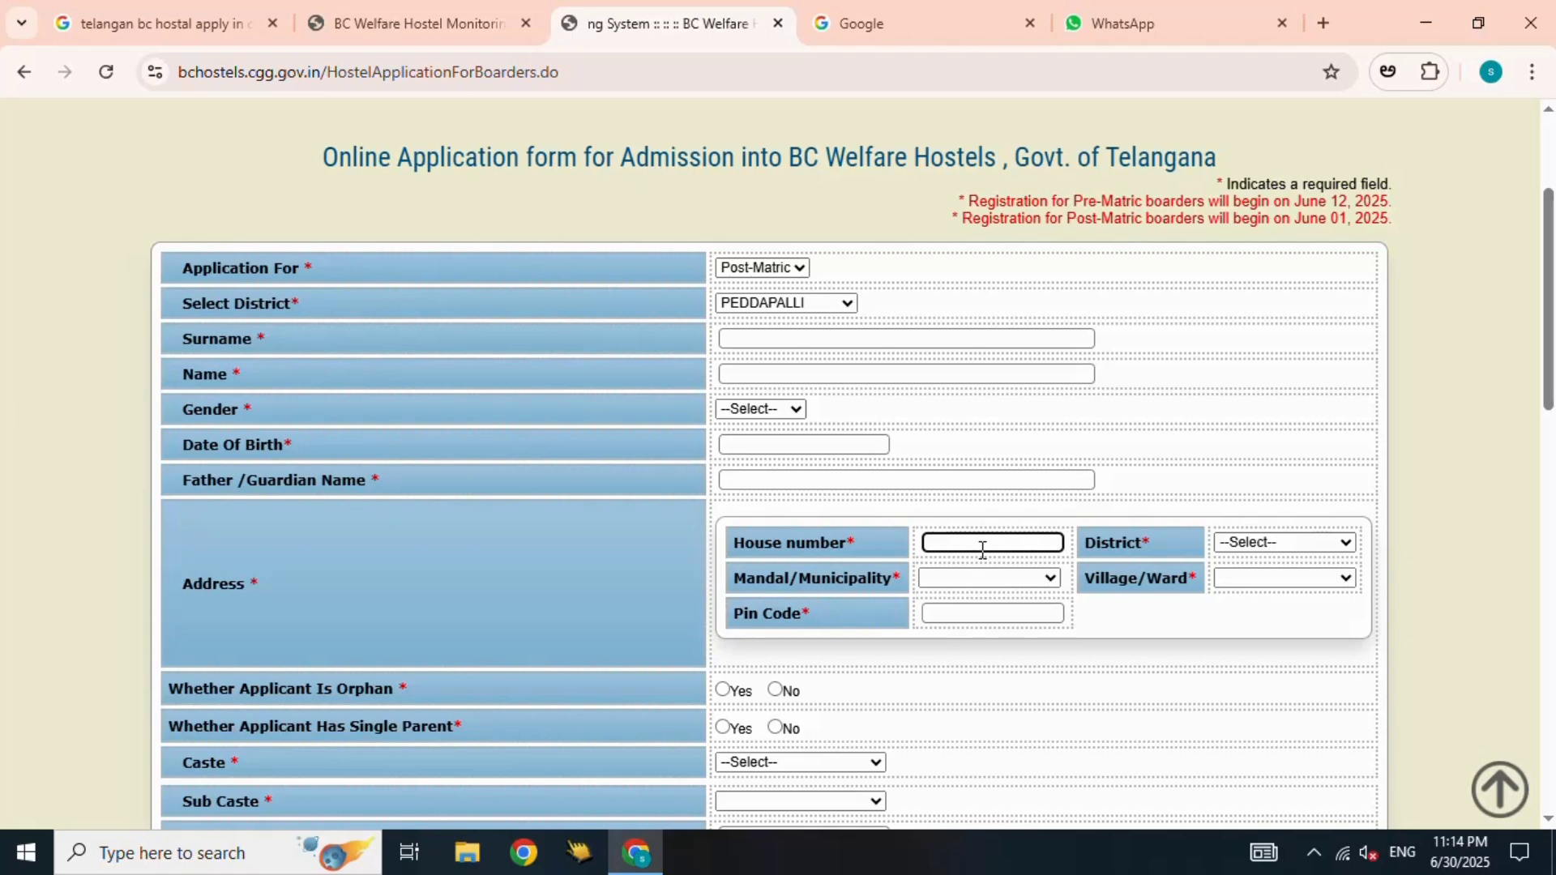
pyautogui.write('1-00')
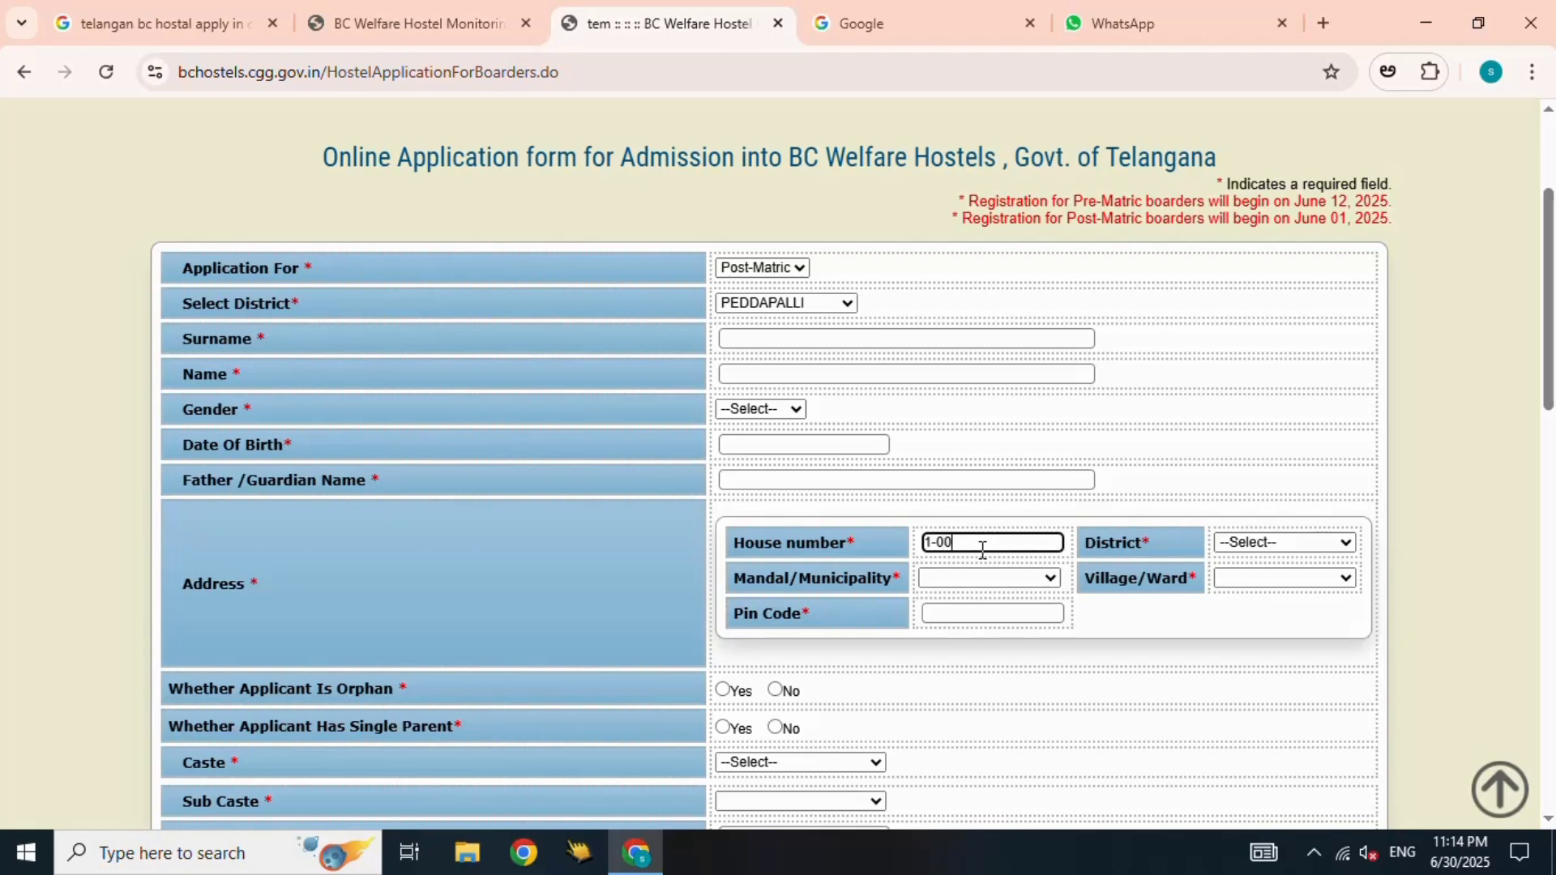
pyautogui.click(1285, 542)
pyautogui.scroll(-1, 1302, 483)
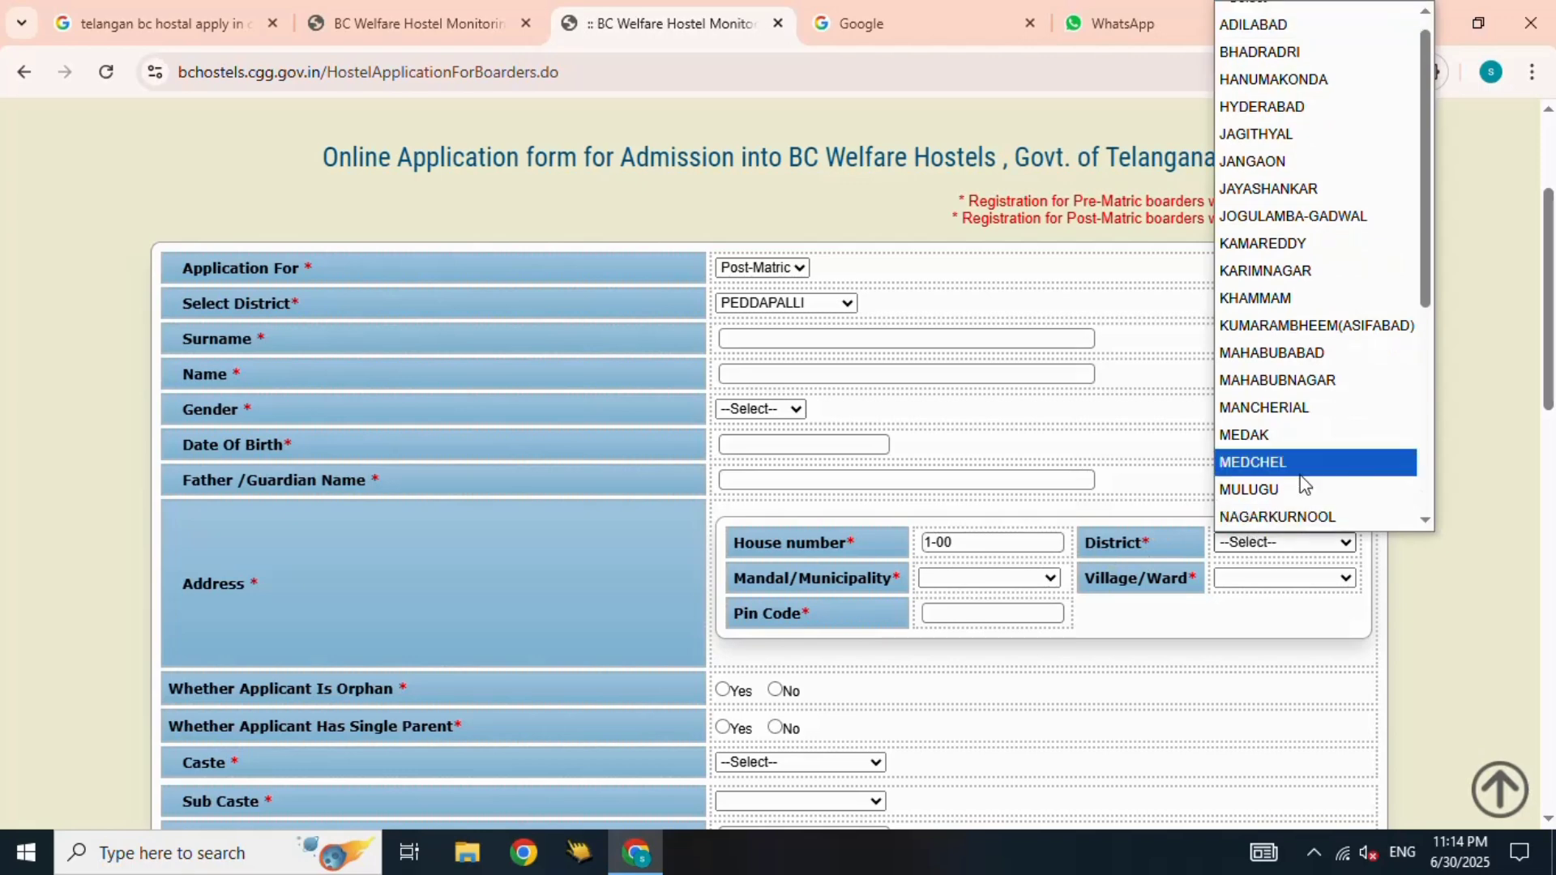
pyautogui.click(1297, 353)
pyautogui.click(1013, 580)
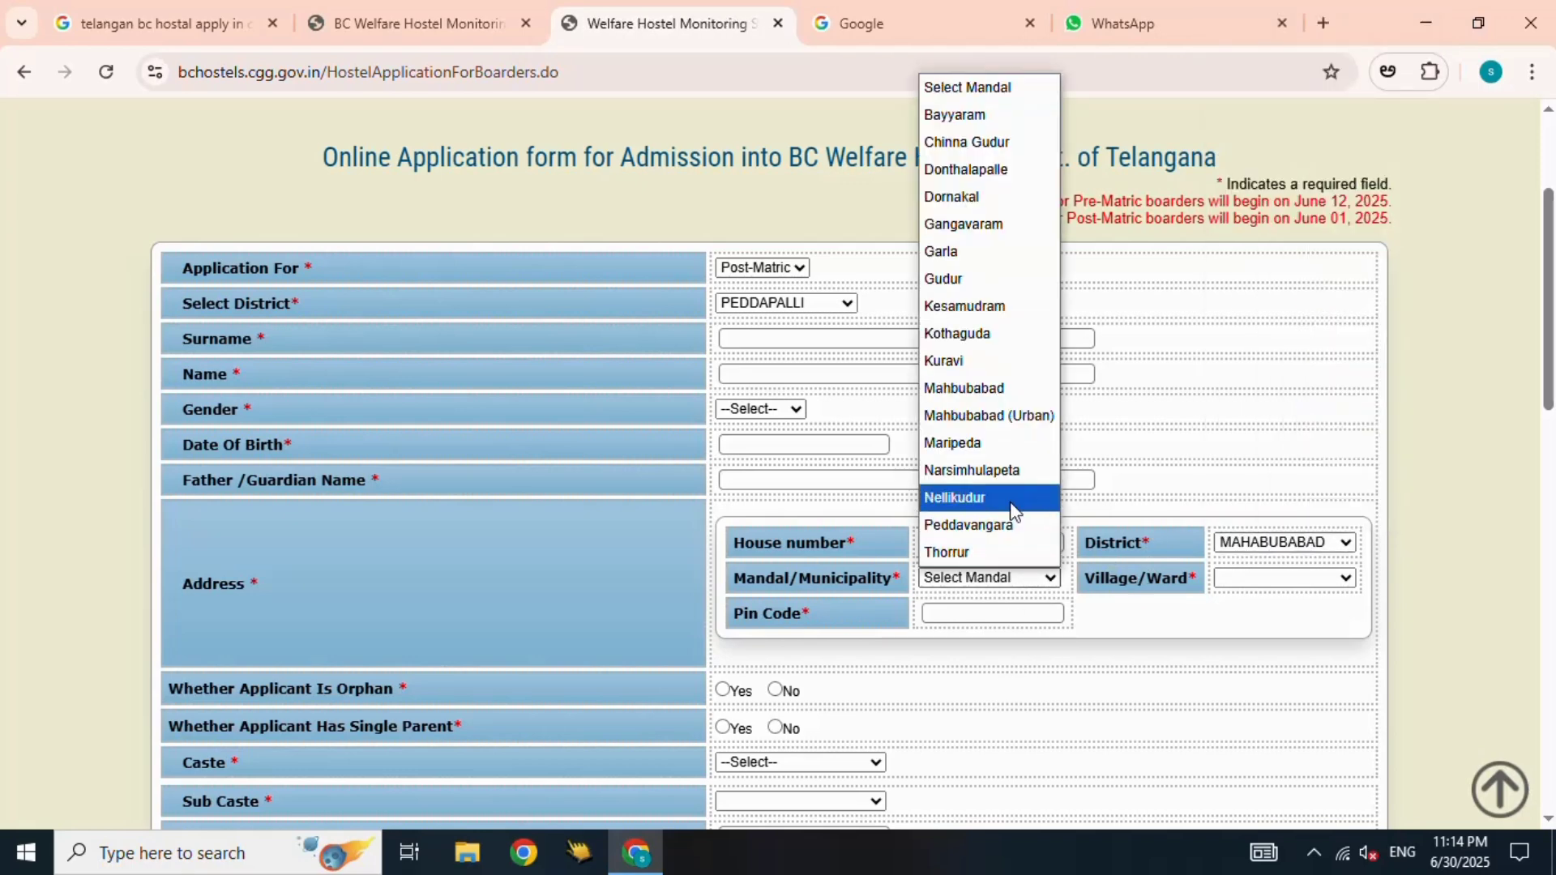
pyautogui.click(989, 496)
pyautogui.click(1297, 583)
pyautogui.click(1300, 474)
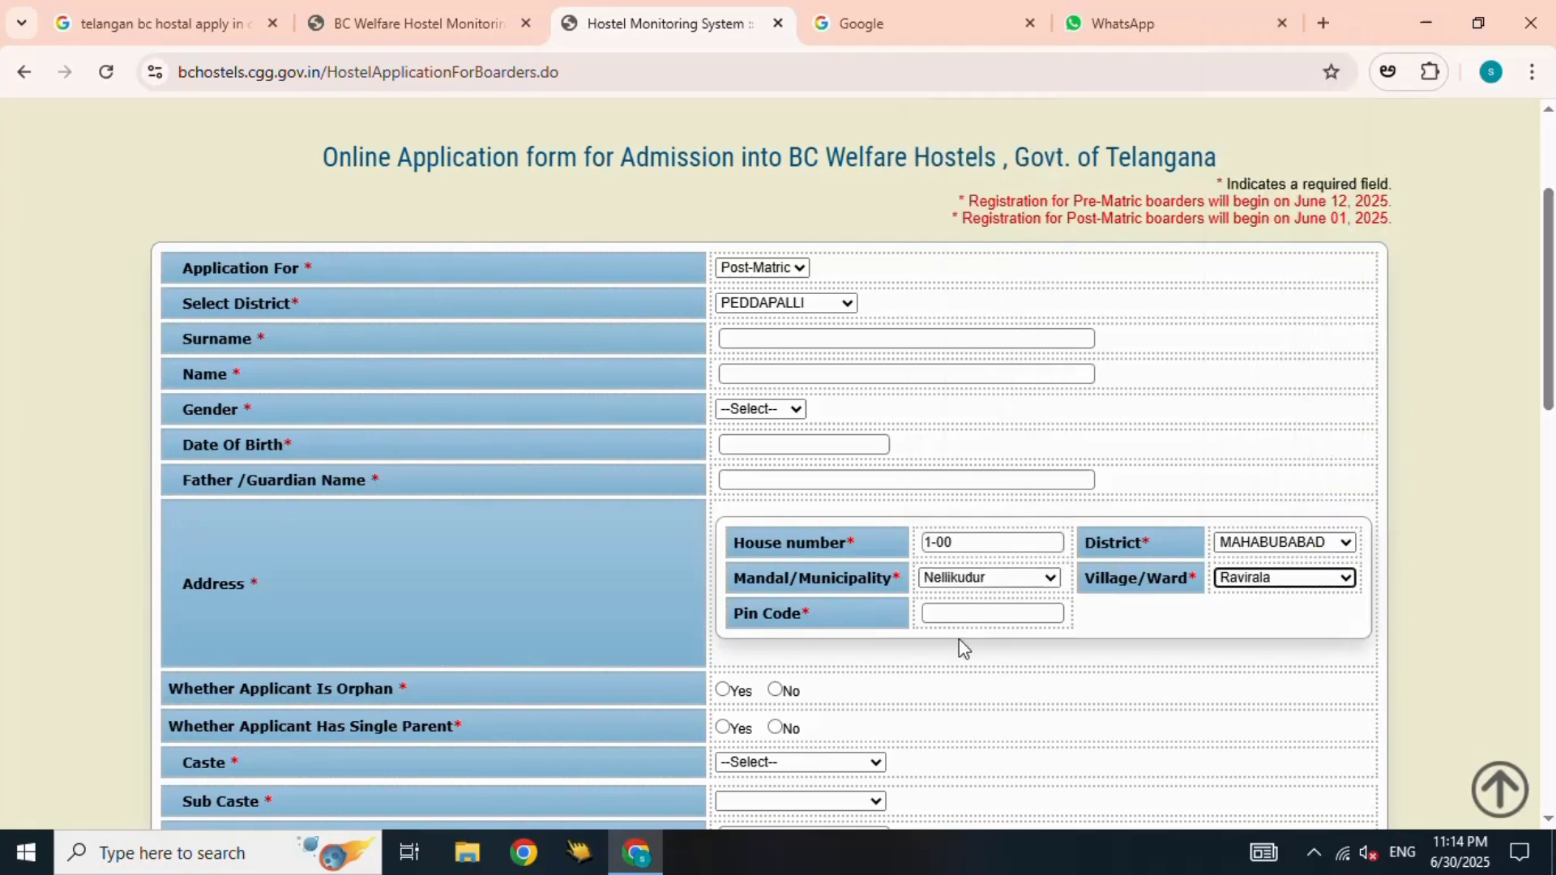
pyautogui.click(988, 609)
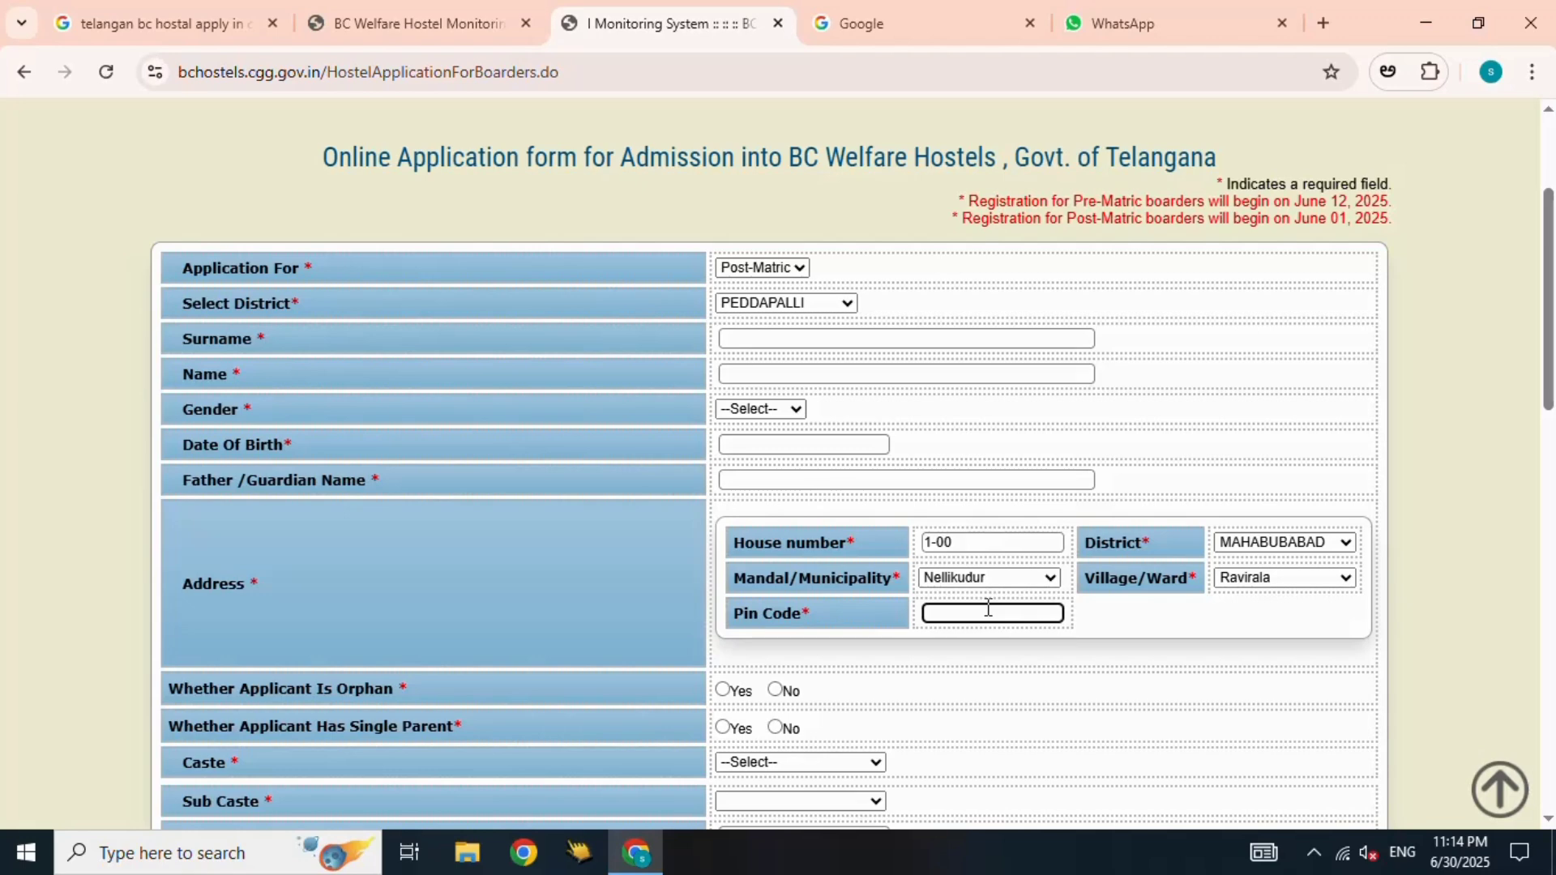
pyautogui.write('500001')
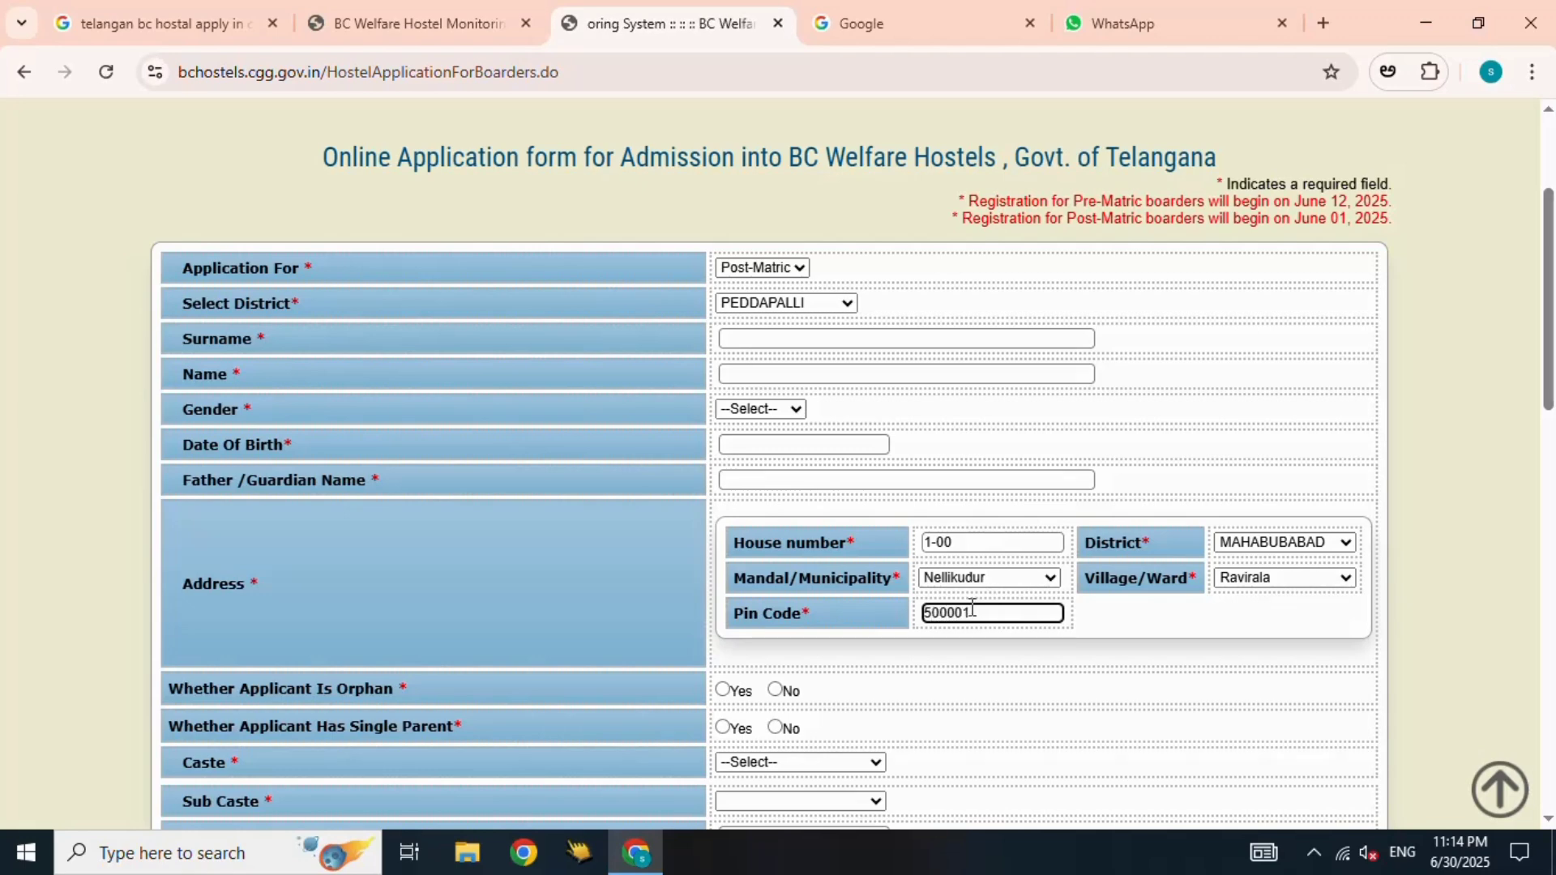
# - Enter the applicant's surname and name and set the gender to Male
pyautogui.click(835, 336)
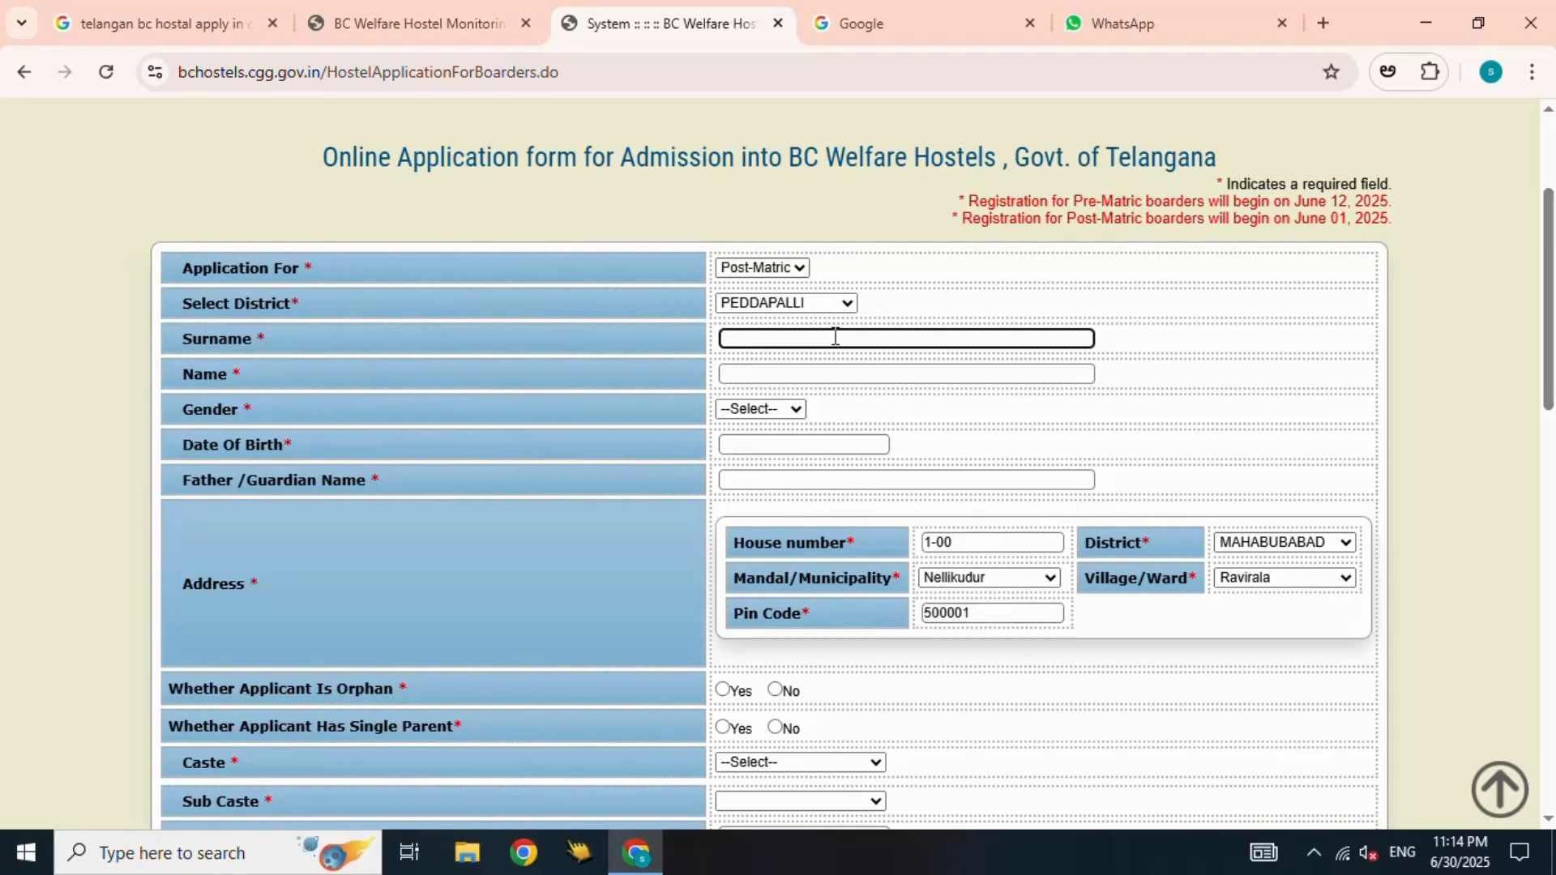
pyautogui.write('giriii')
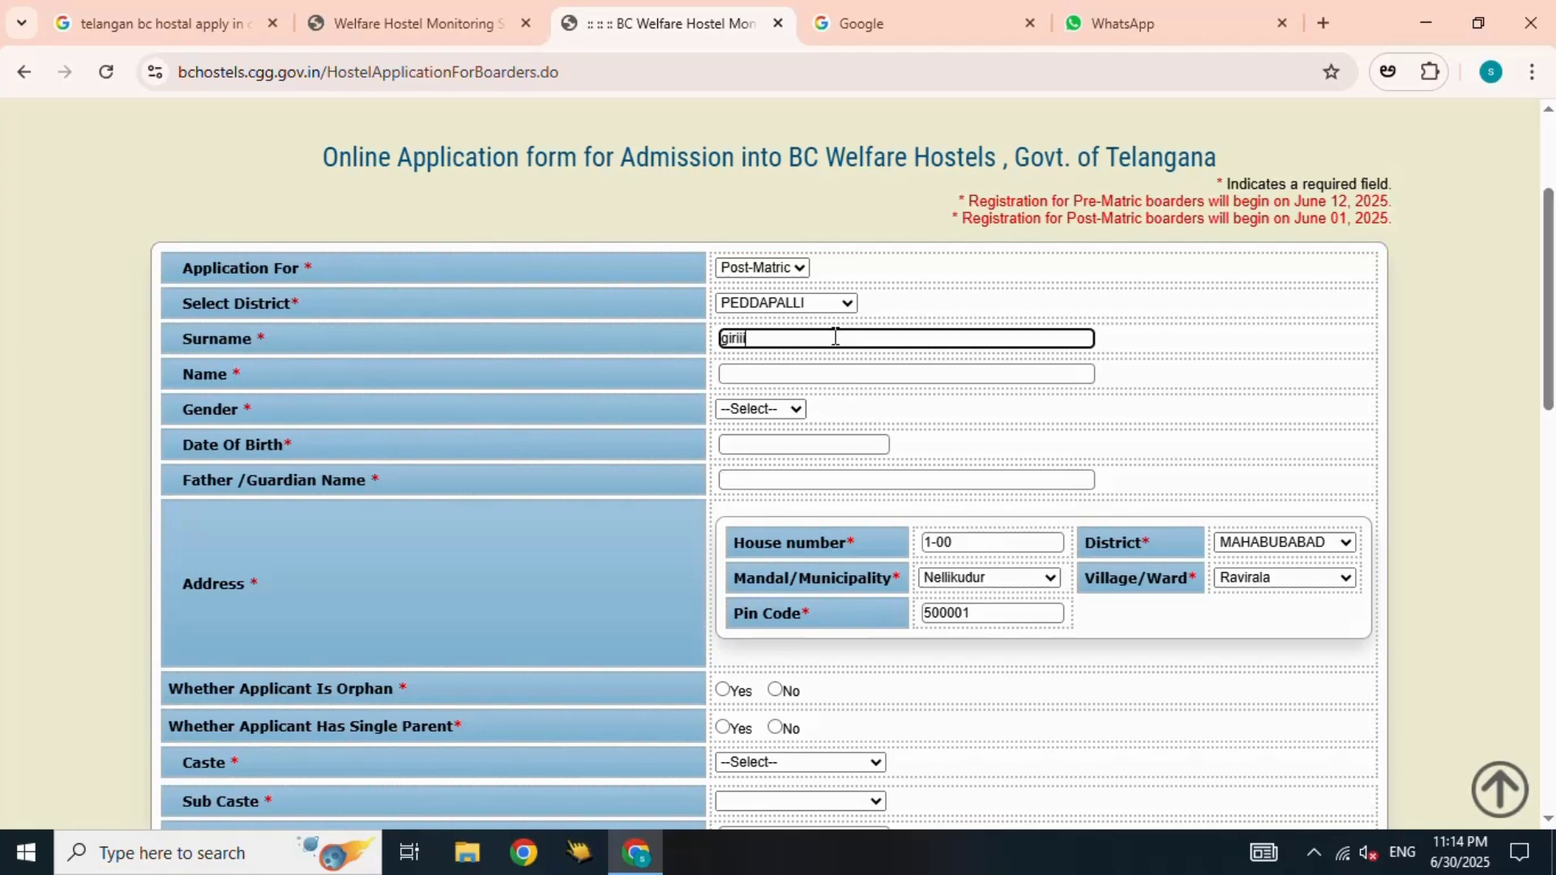
pyautogui.press('Tab')
pyautogui.write('n')
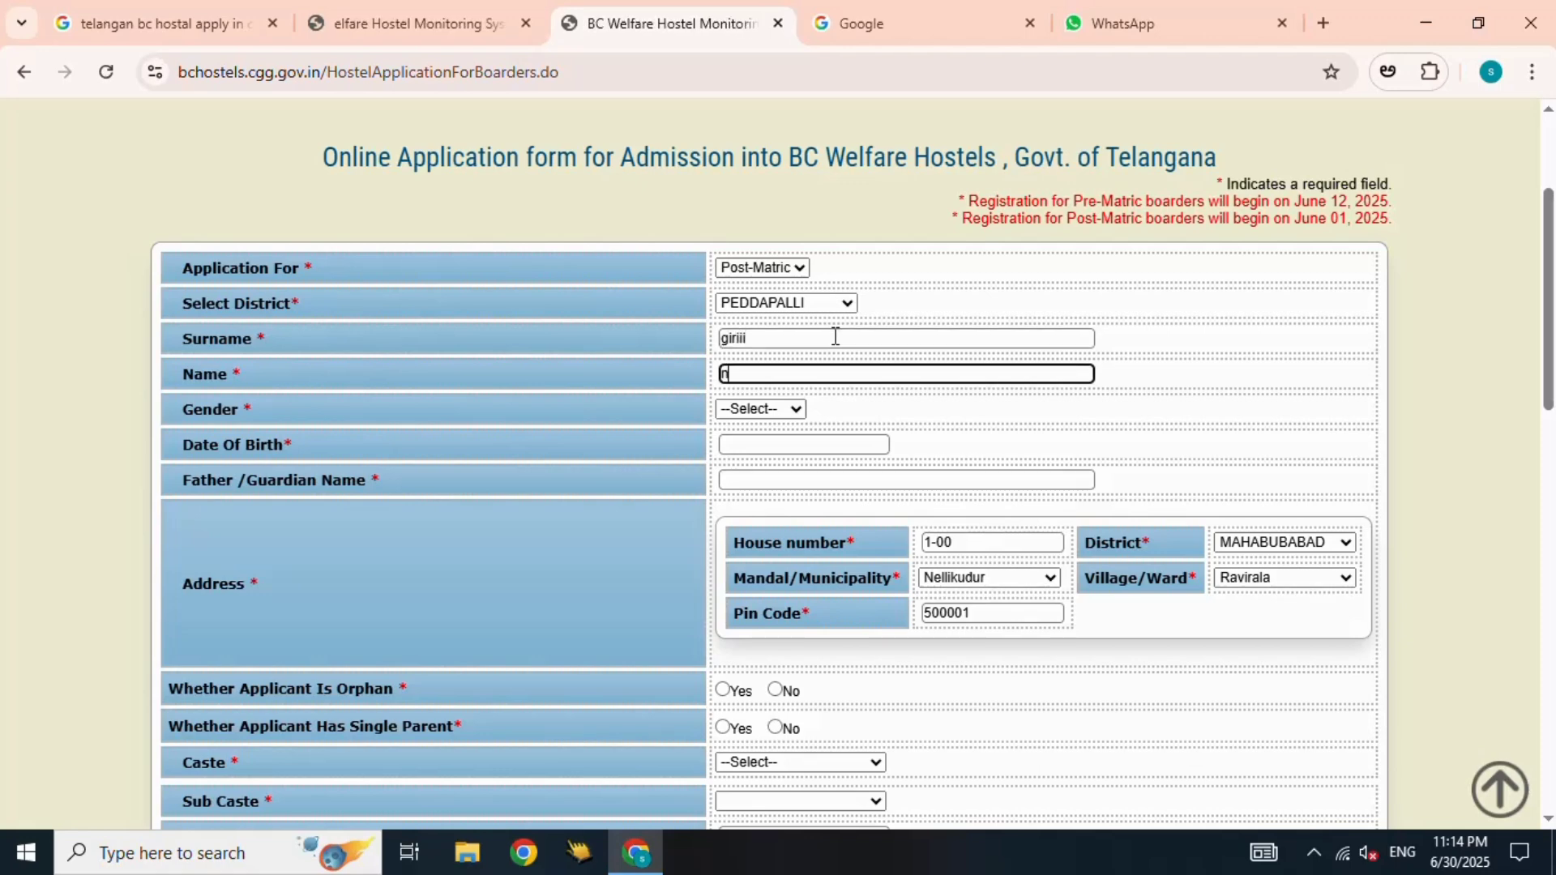
pyautogui.write('angyy')
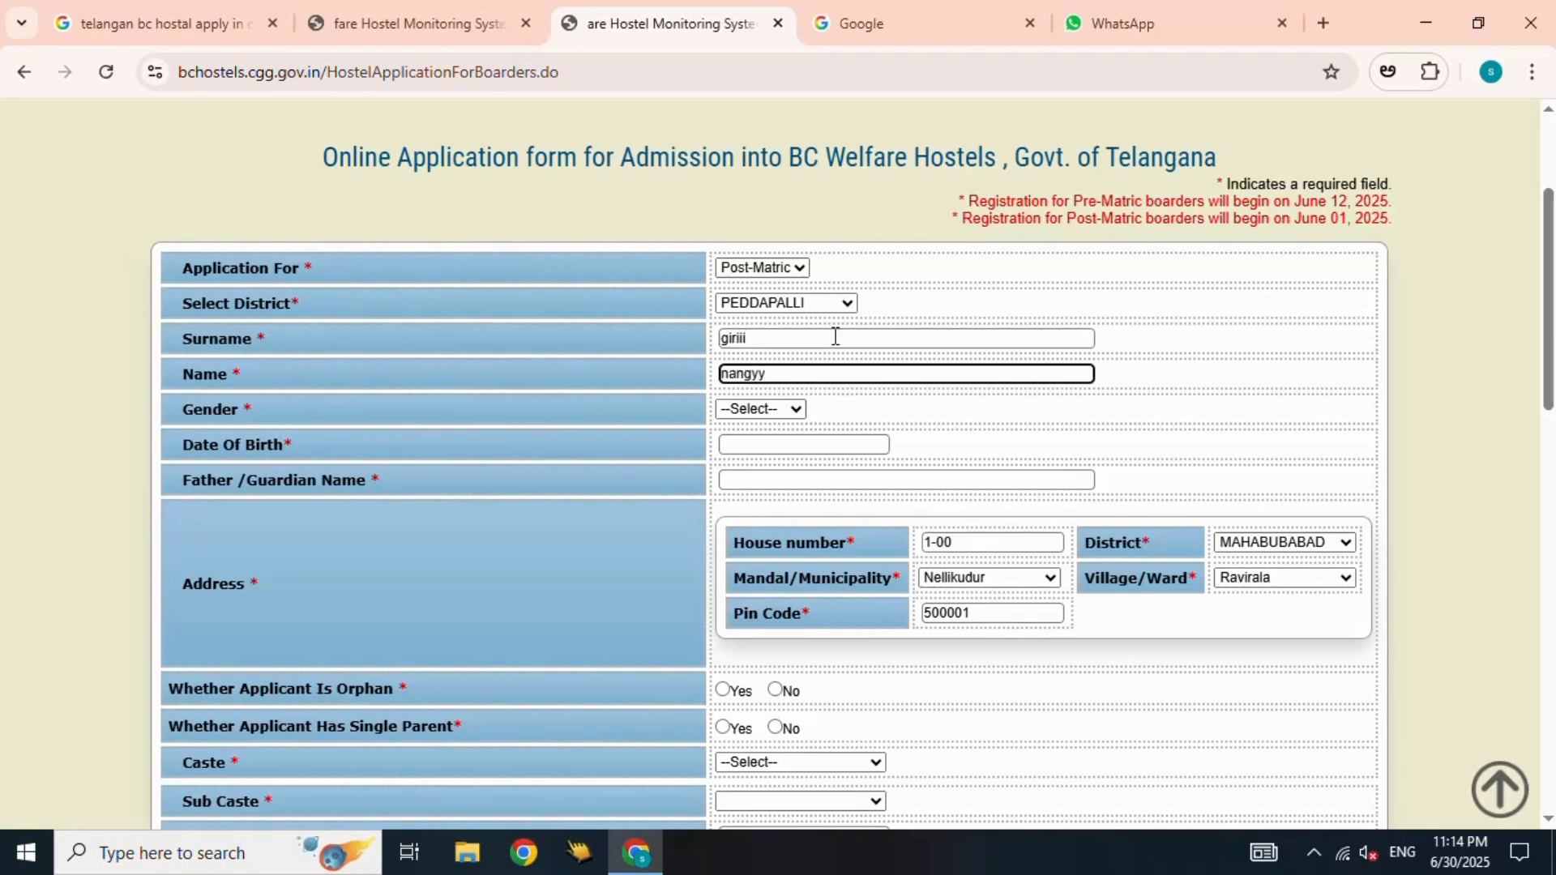
pyautogui.click(770, 409)
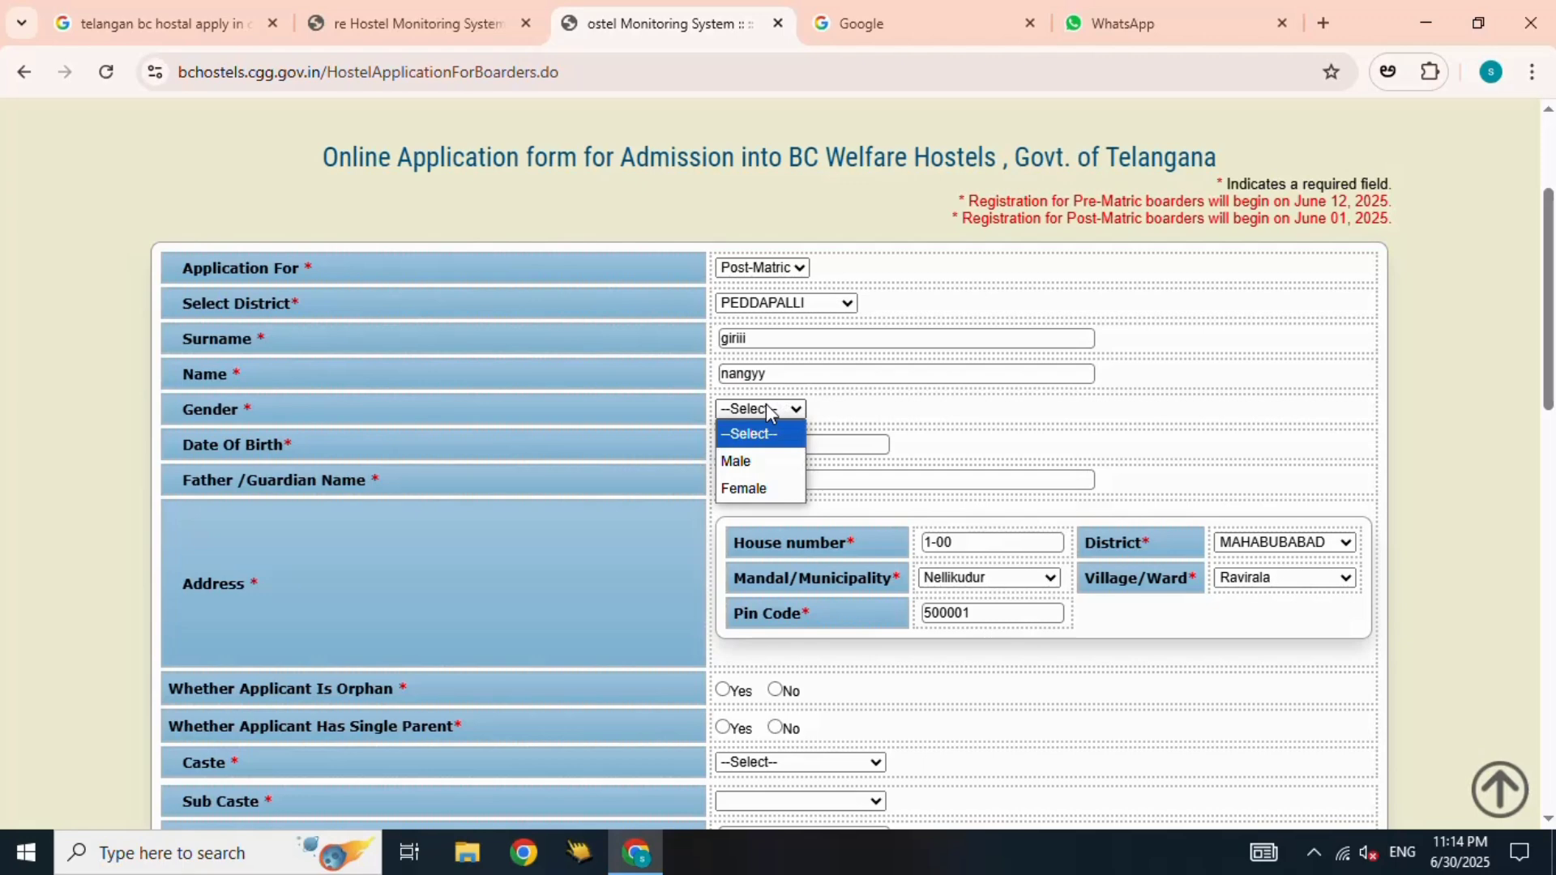
pyautogui.click(735, 463)
pyautogui.click(788, 445)
# - Try birth year 2015 in the date calendar, then close it without a date
pyautogui.click(926, 480)
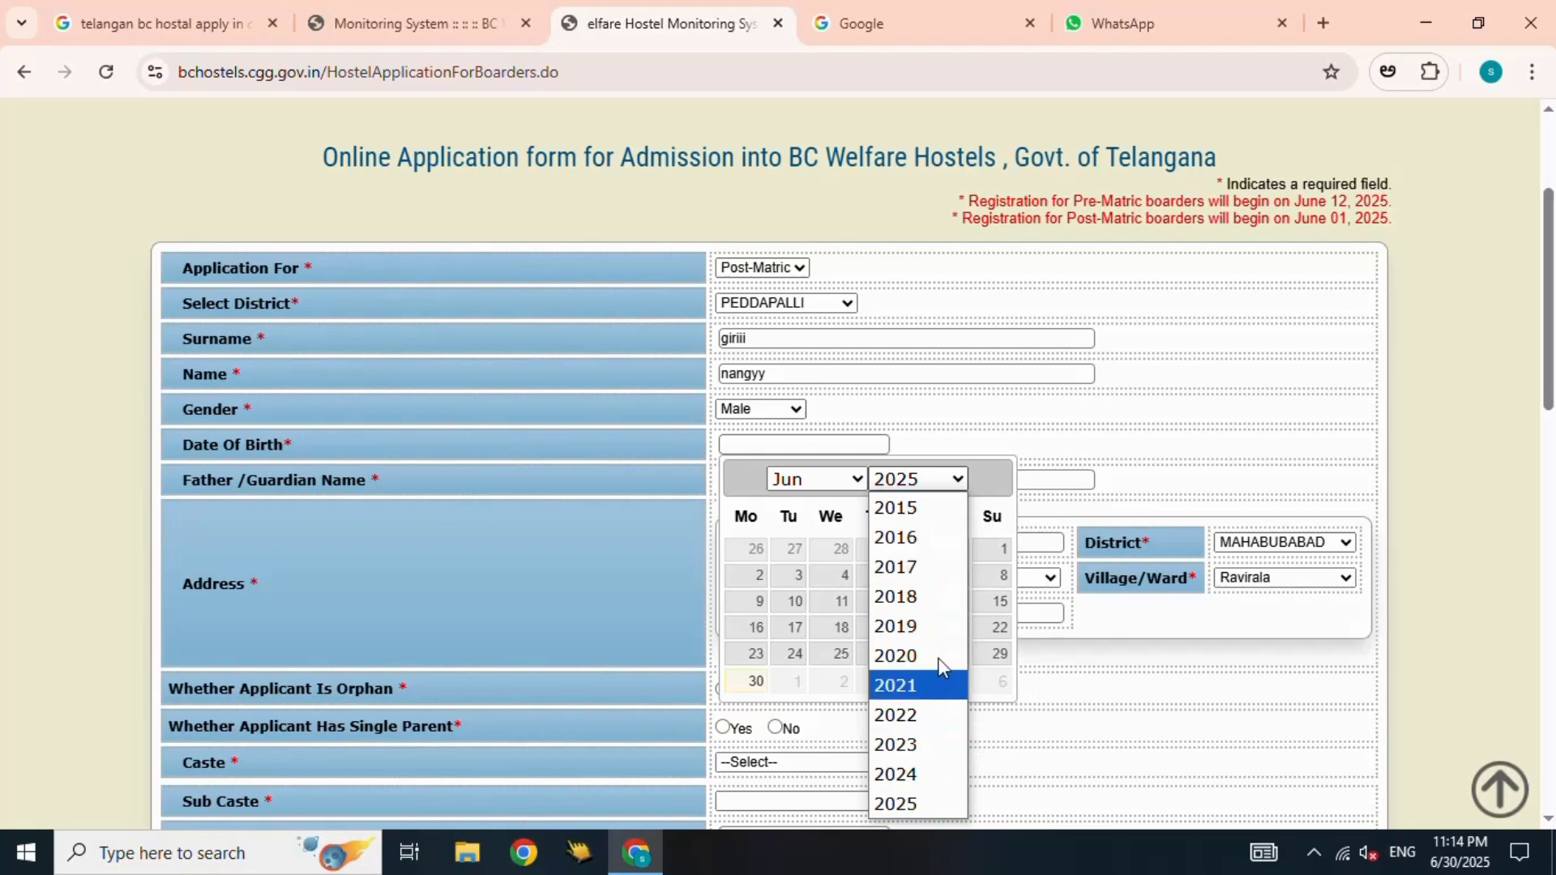
pyautogui.click(903, 509)
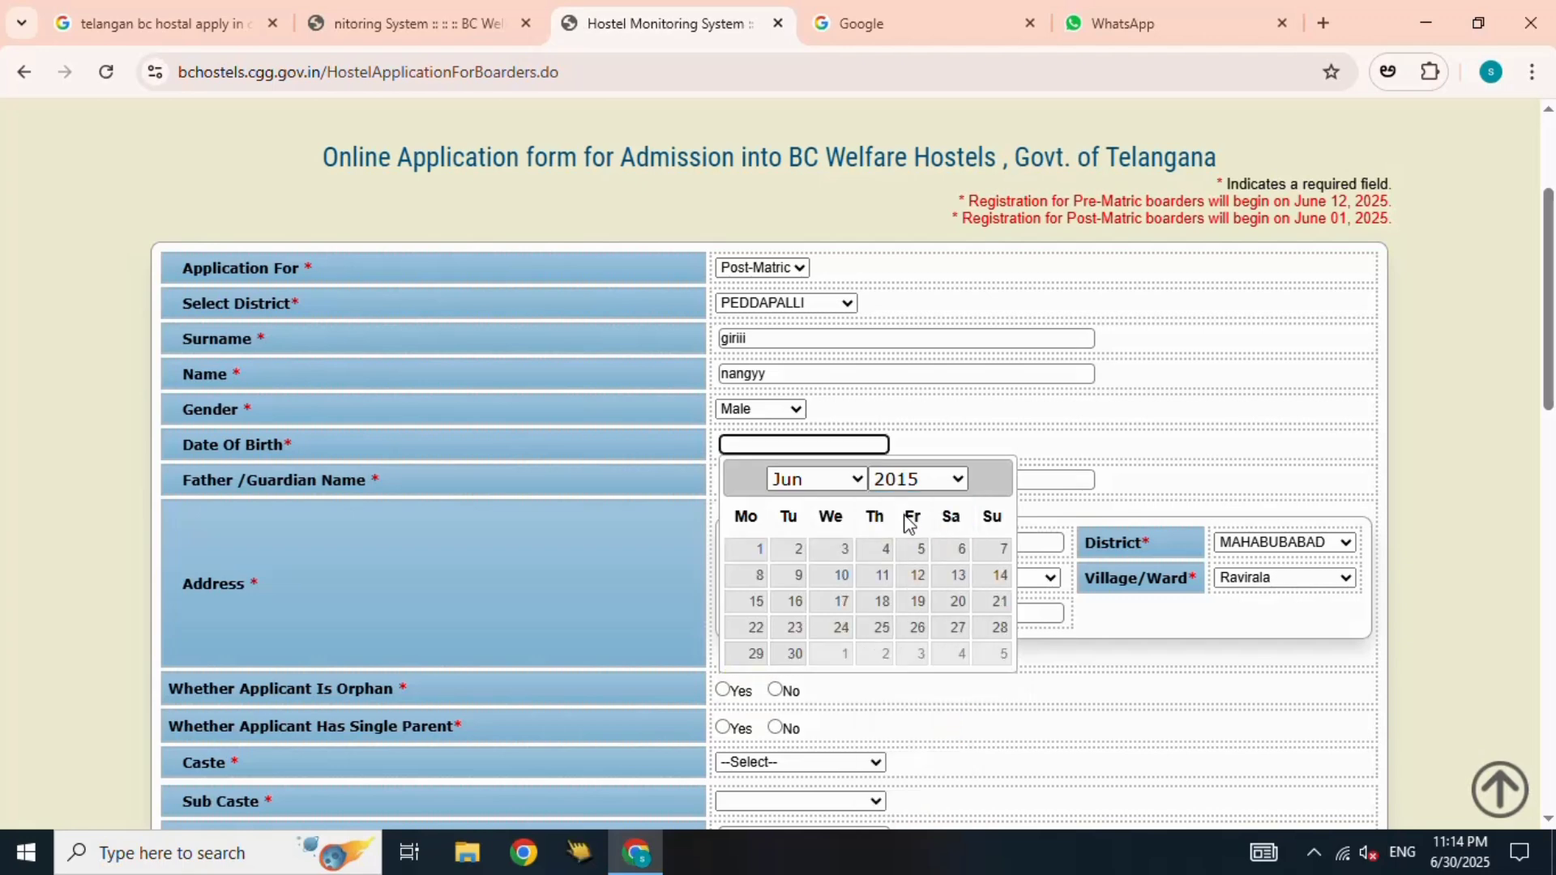
pyautogui.click(938, 477)
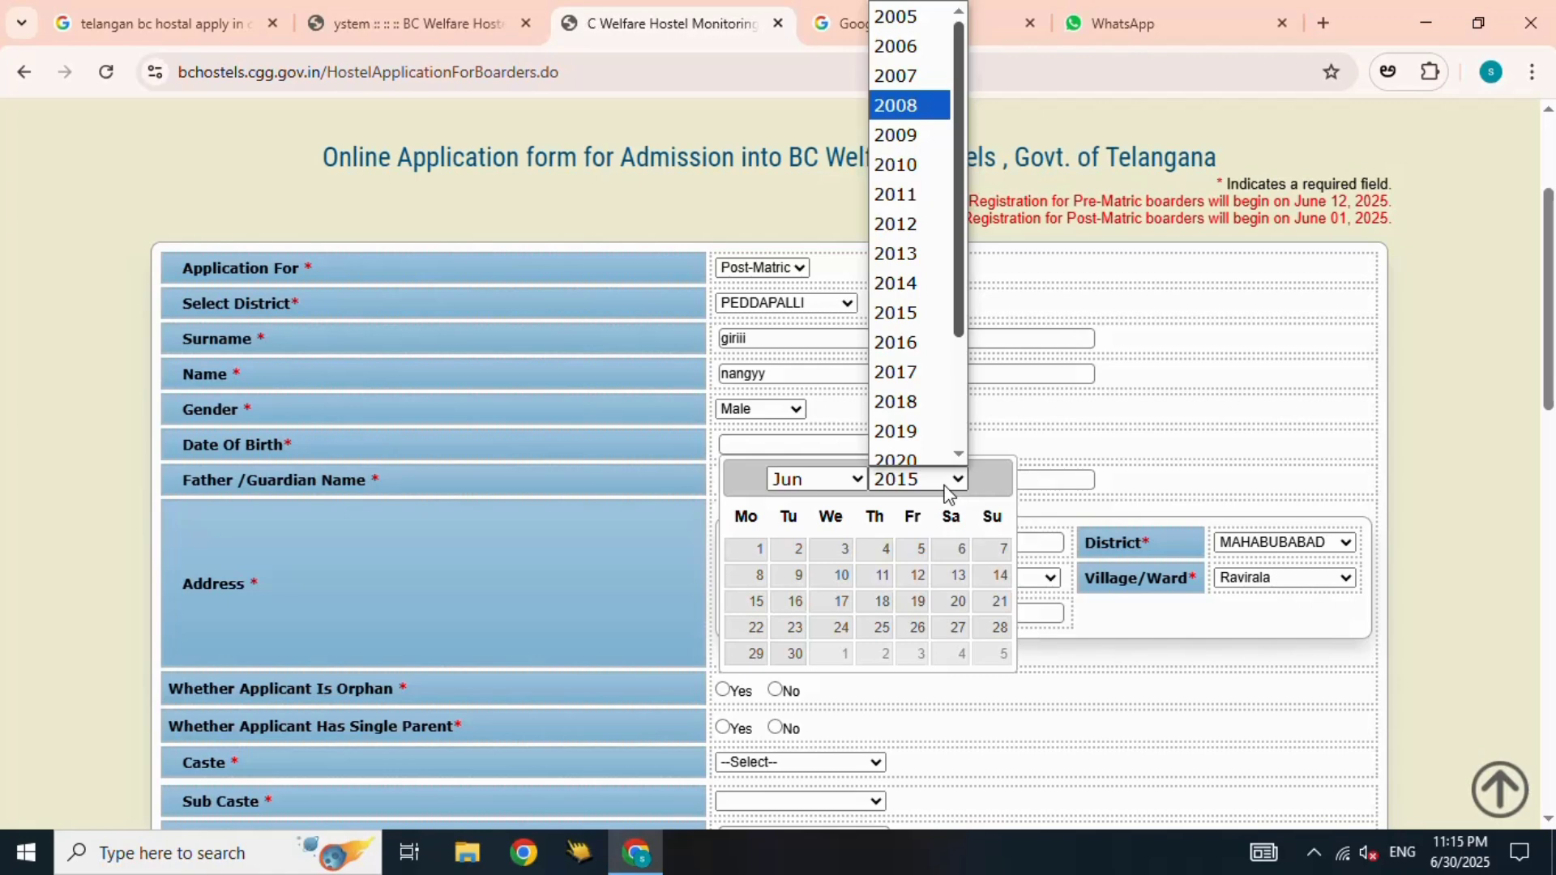
pyautogui.click(1141, 480)
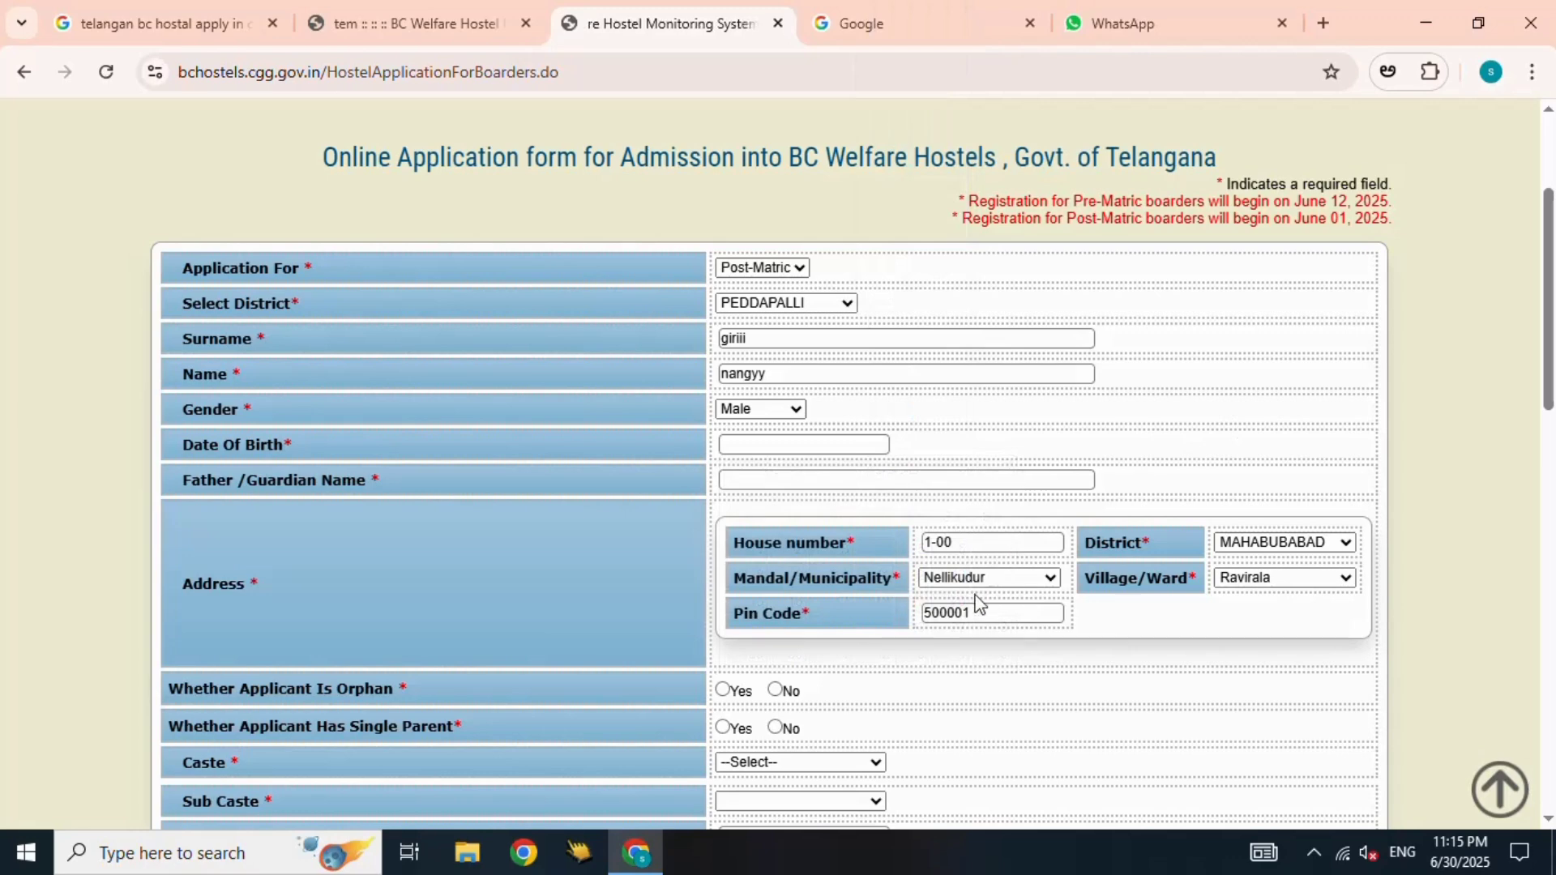
# - Pick 2 October 2013 as the birth date and dismiss the minimum-age-15 warning
pyautogui.click(839, 447)
pyautogui.click(884, 486)
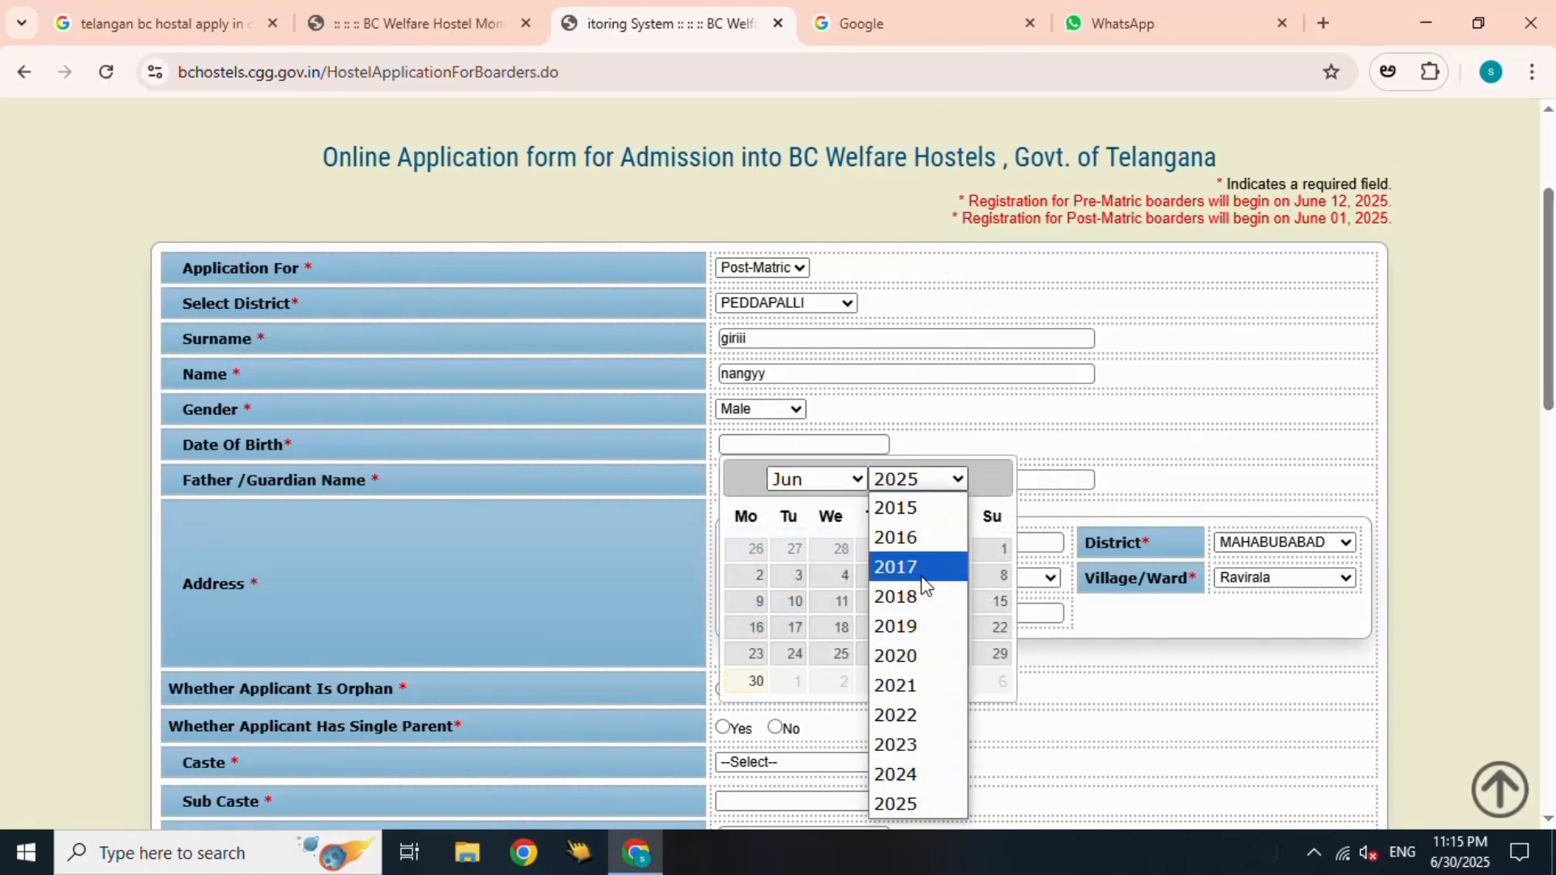
pyautogui.click(902, 523)
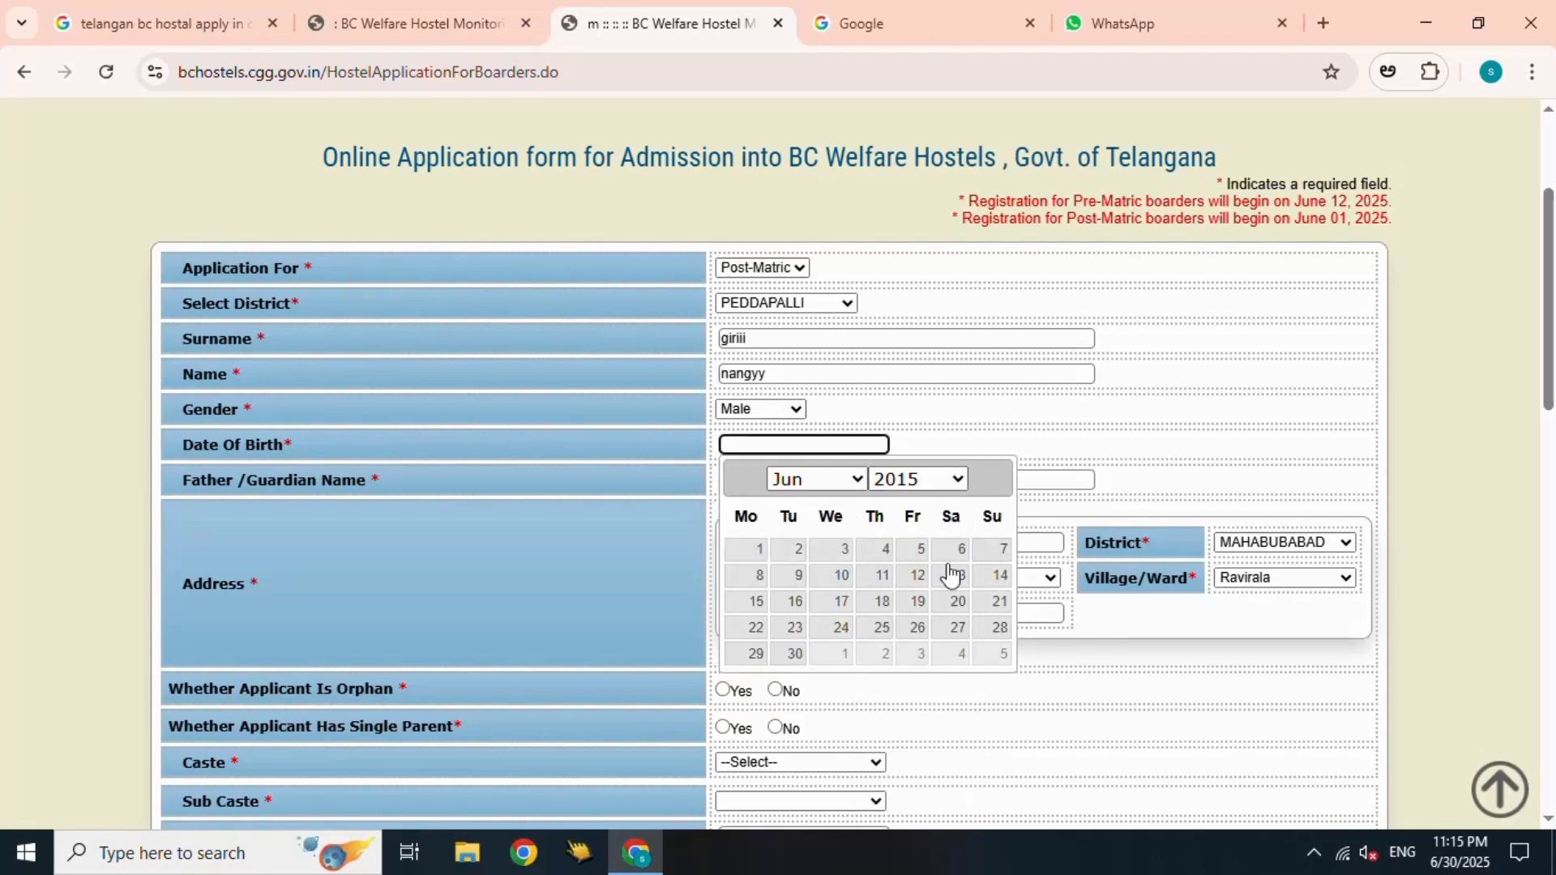
pyautogui.click(918, 483)
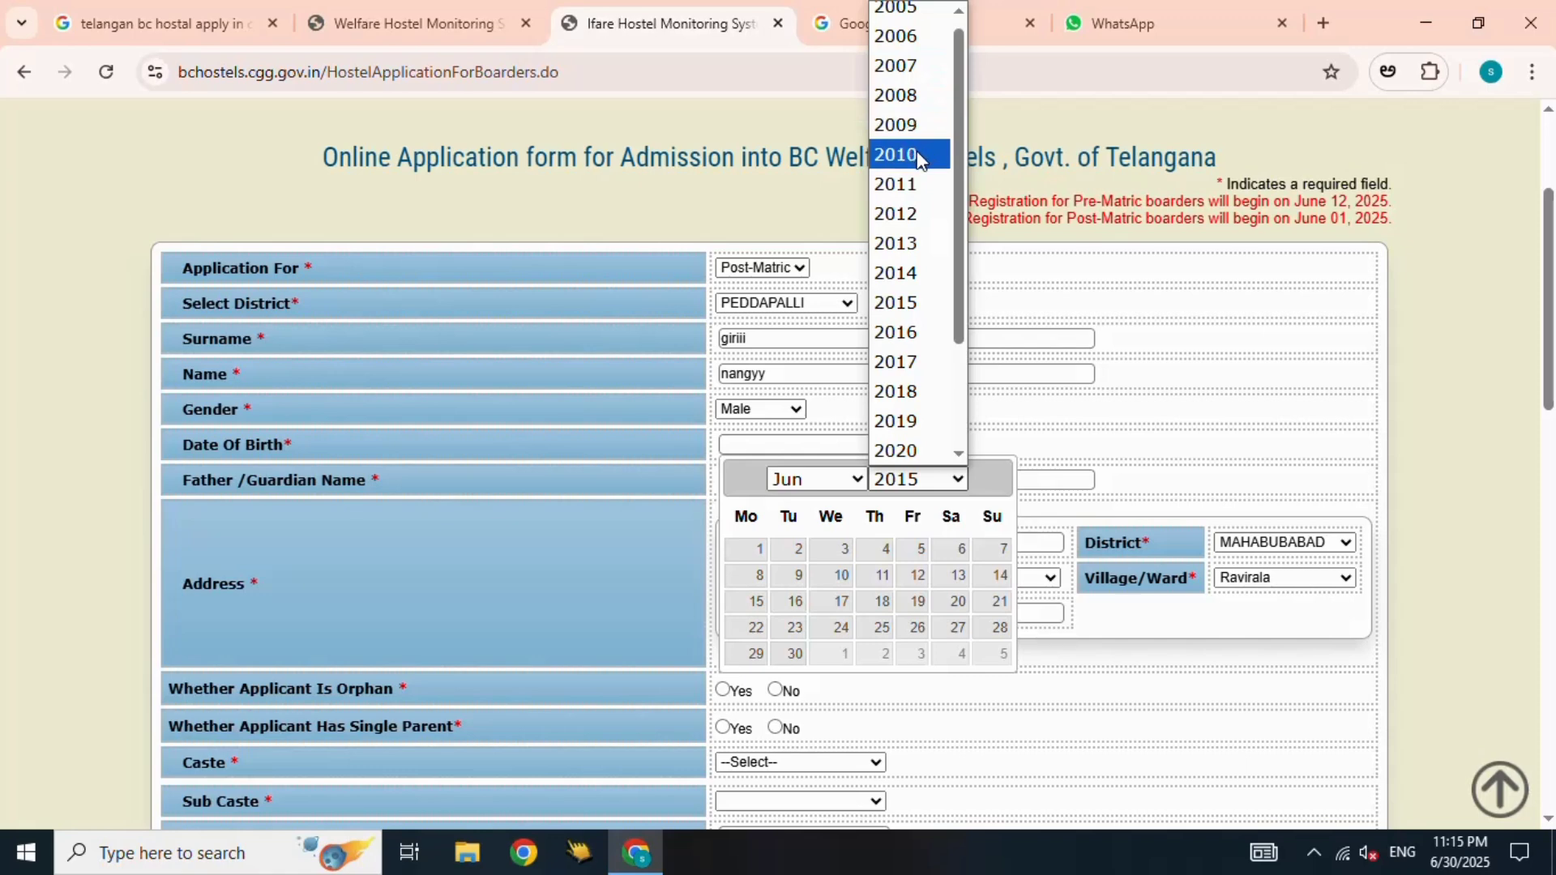
pyautogui.click(896, 243)
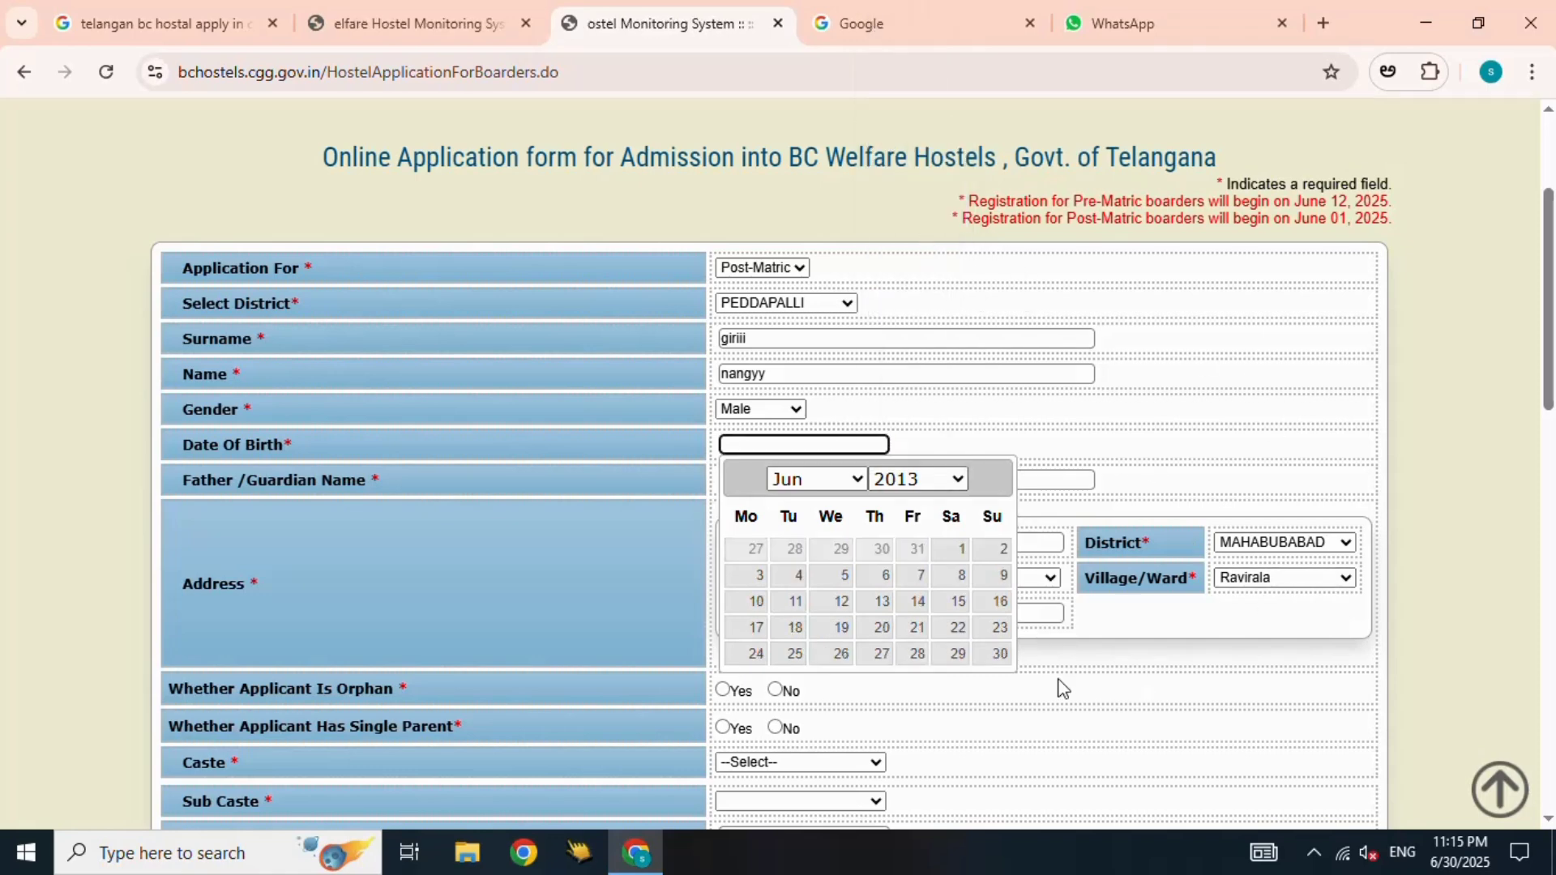
pyautogui.click(810, 478)
pyautogui.click(818, 394)
pyautogui.click(841, 549)
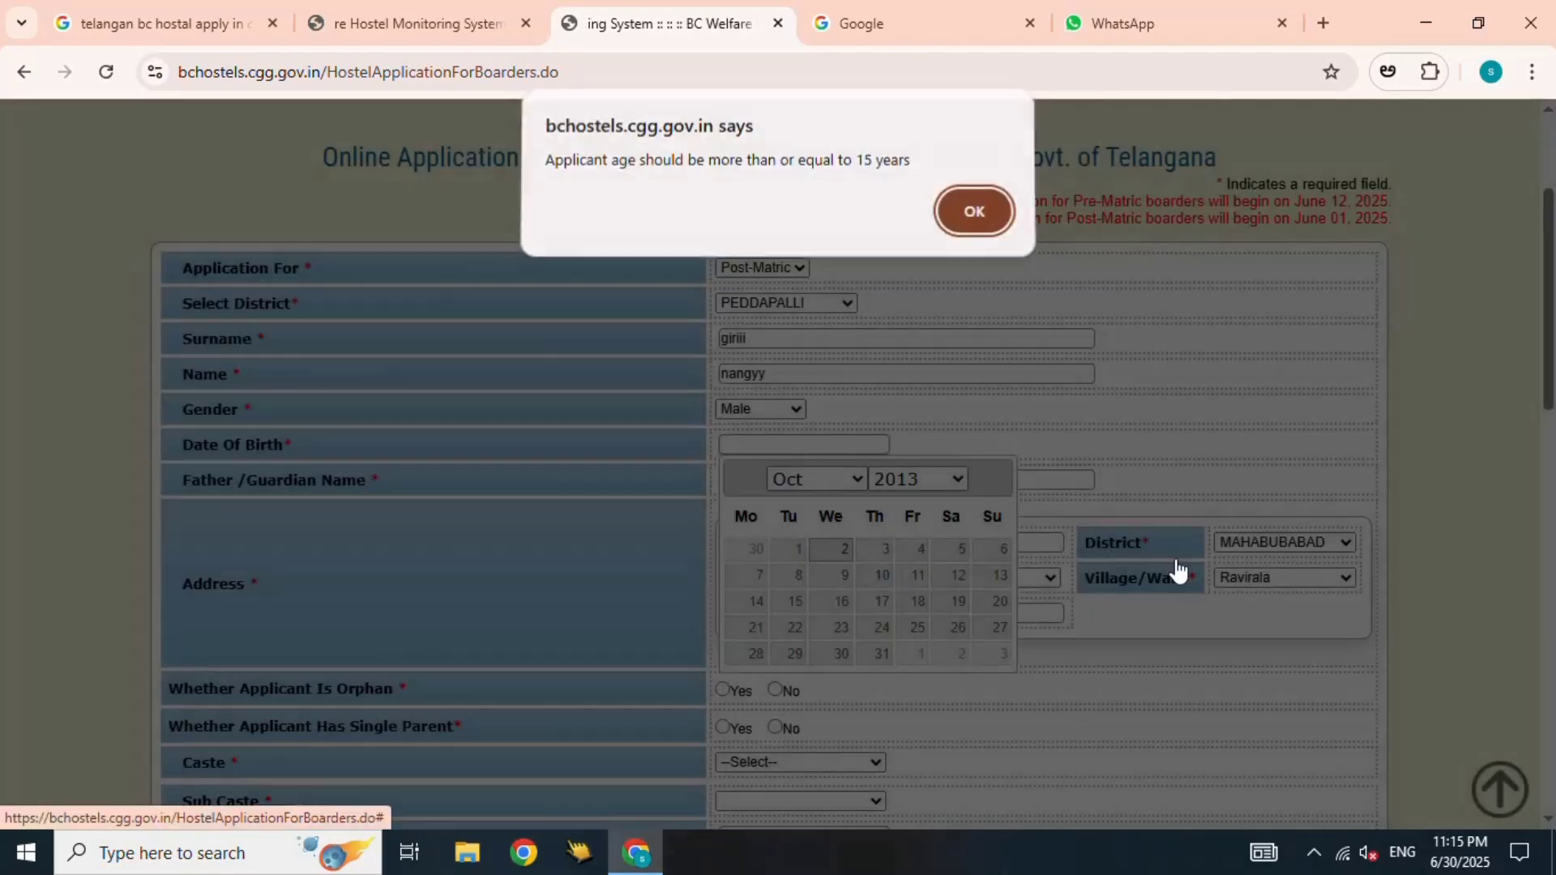
pyautogui.click(946, 216)
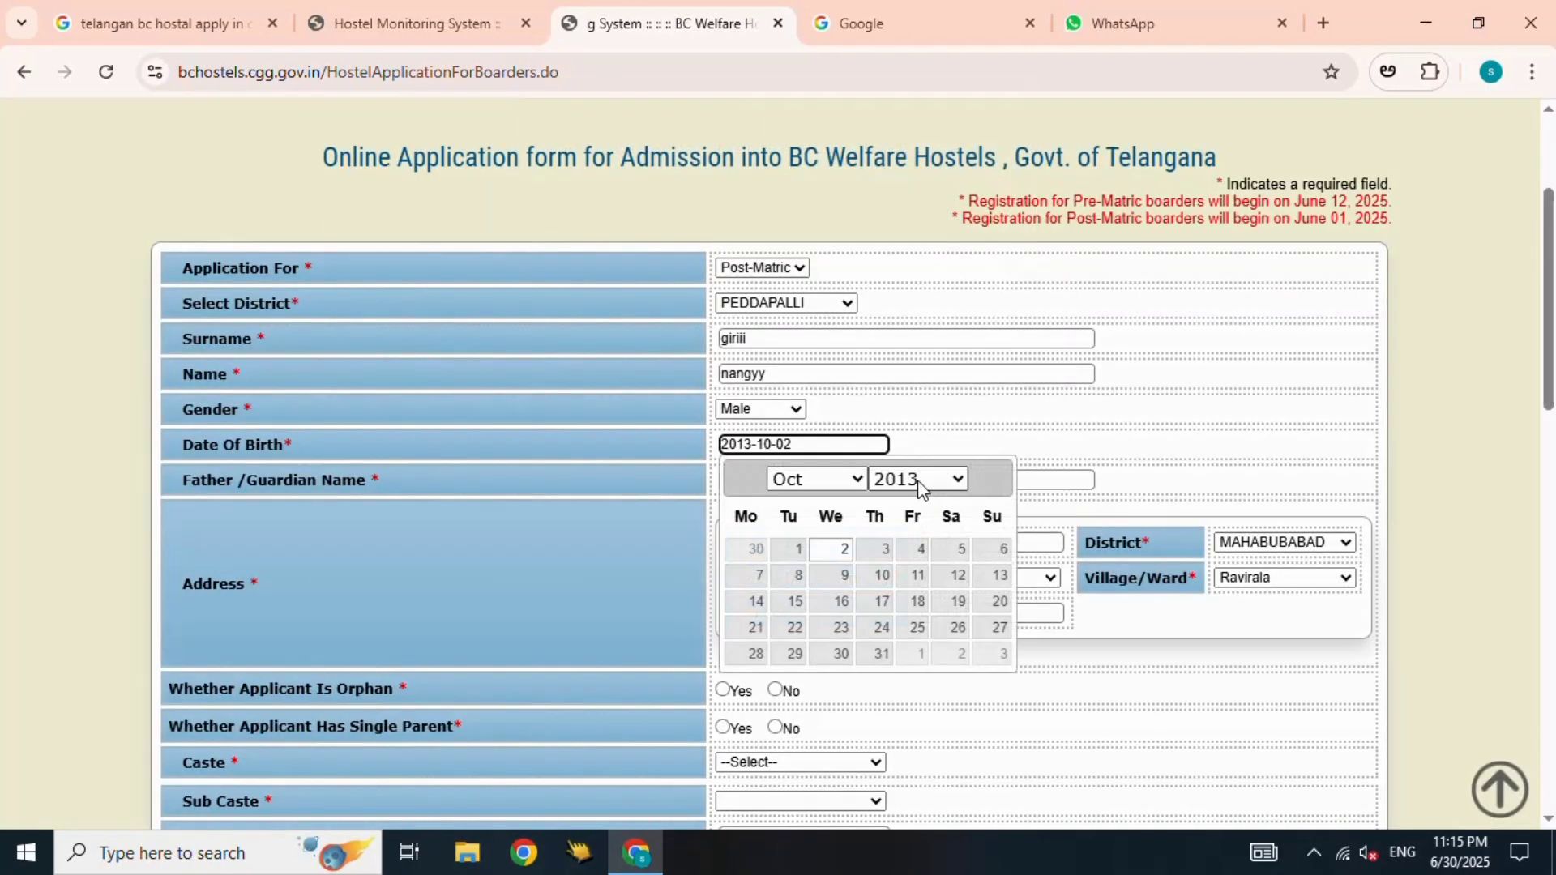
pyautogui.click(924, 481)
pyautogui.click(936, 96)
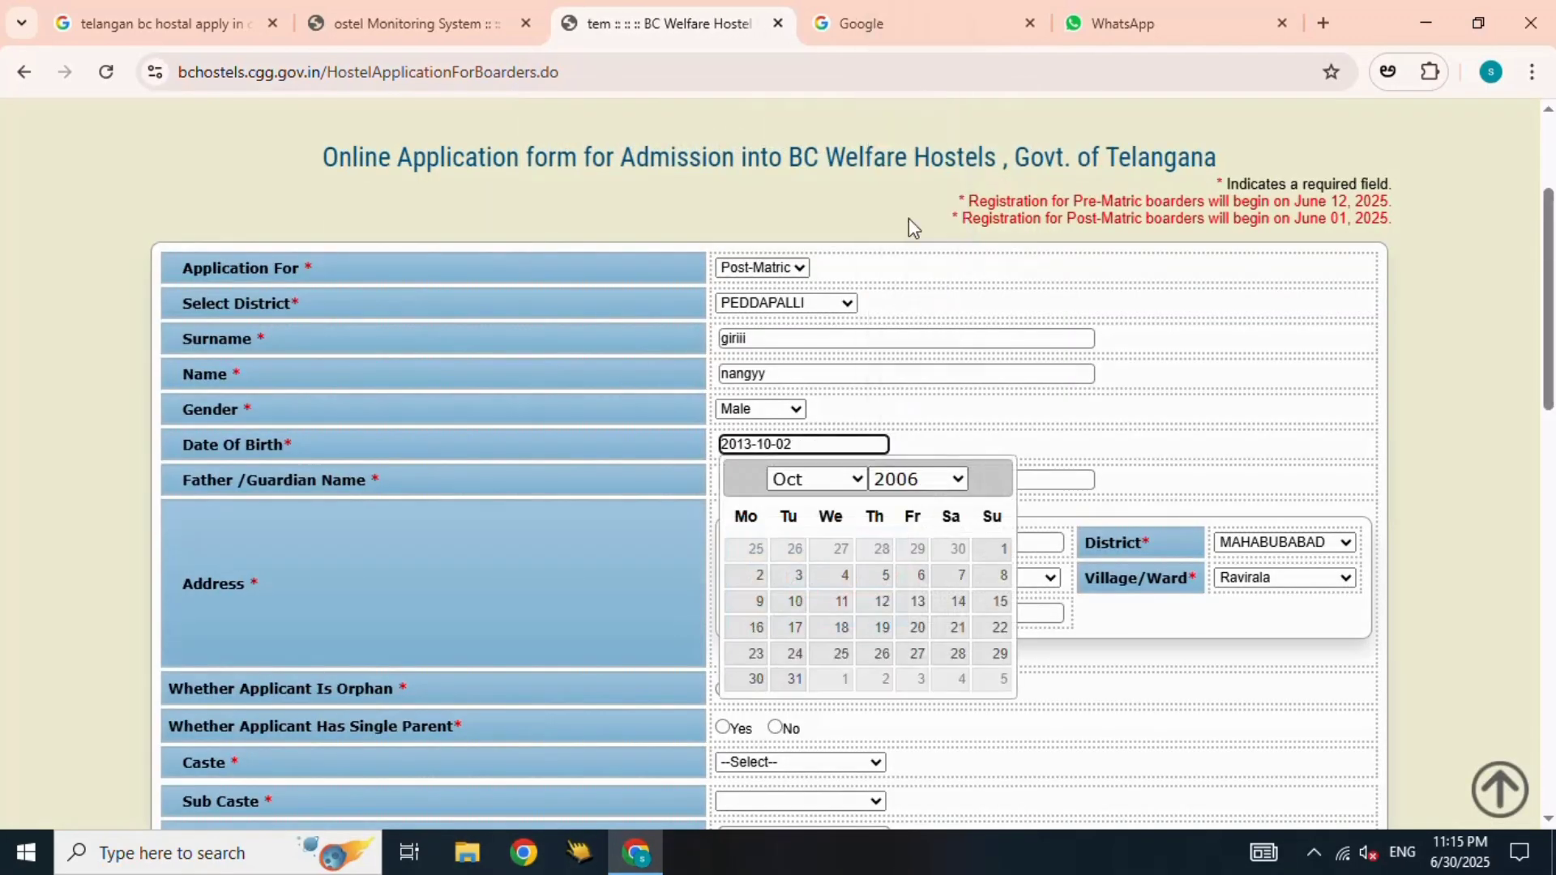
pyautogui.click(857, 480)
pyautogui.click(835, 128)
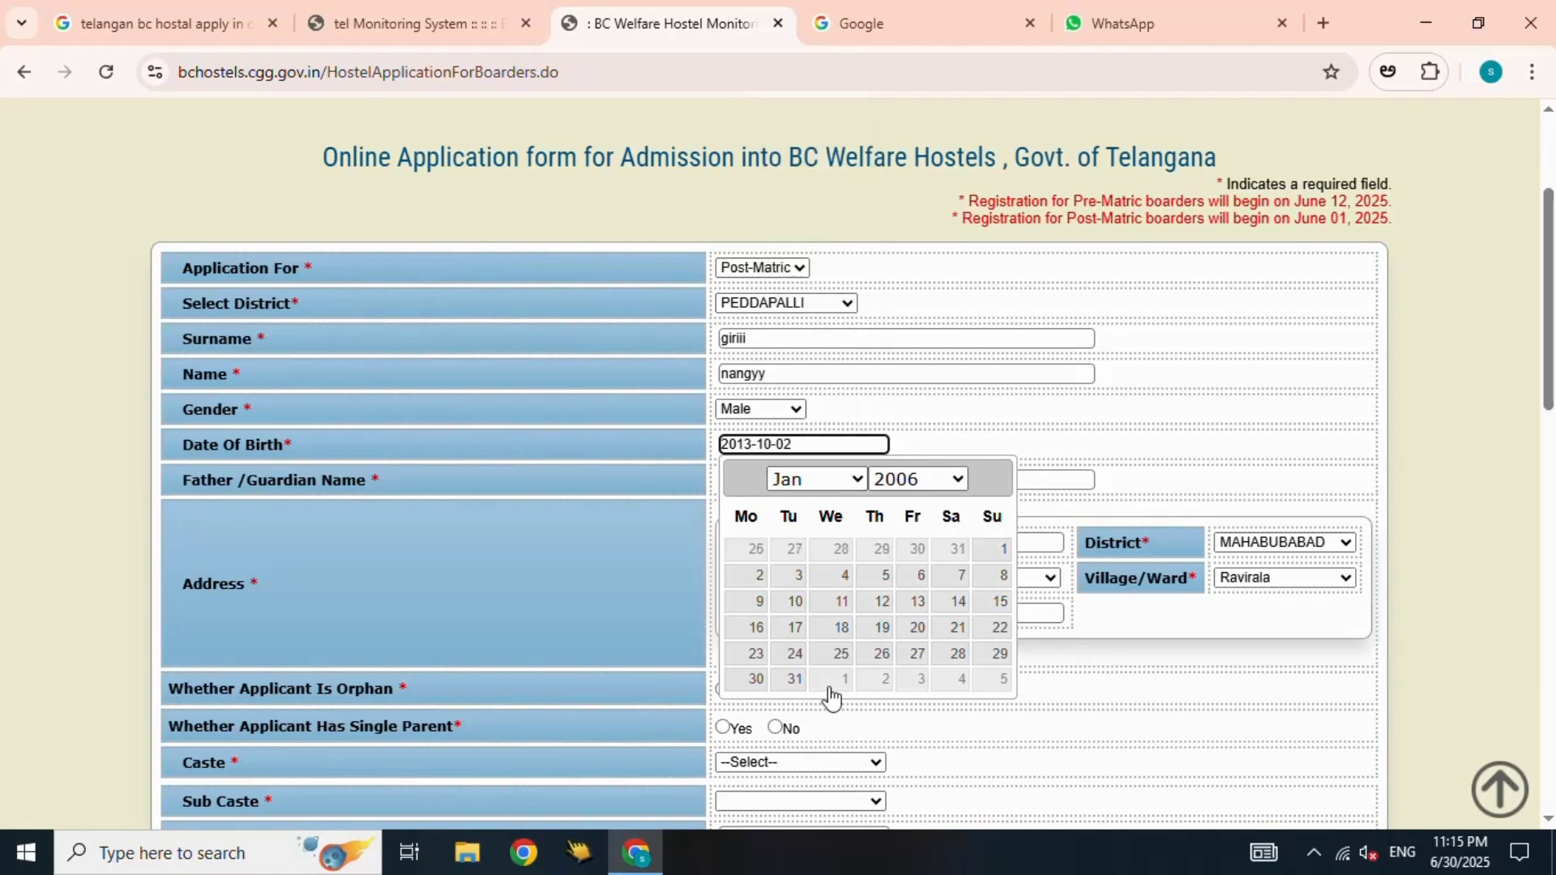
pyautogui.click(843, 577)
# - Answer No for orphan and single parent and set the caste to BC-B
pyautogui.scroll(-4, 1129, 556)
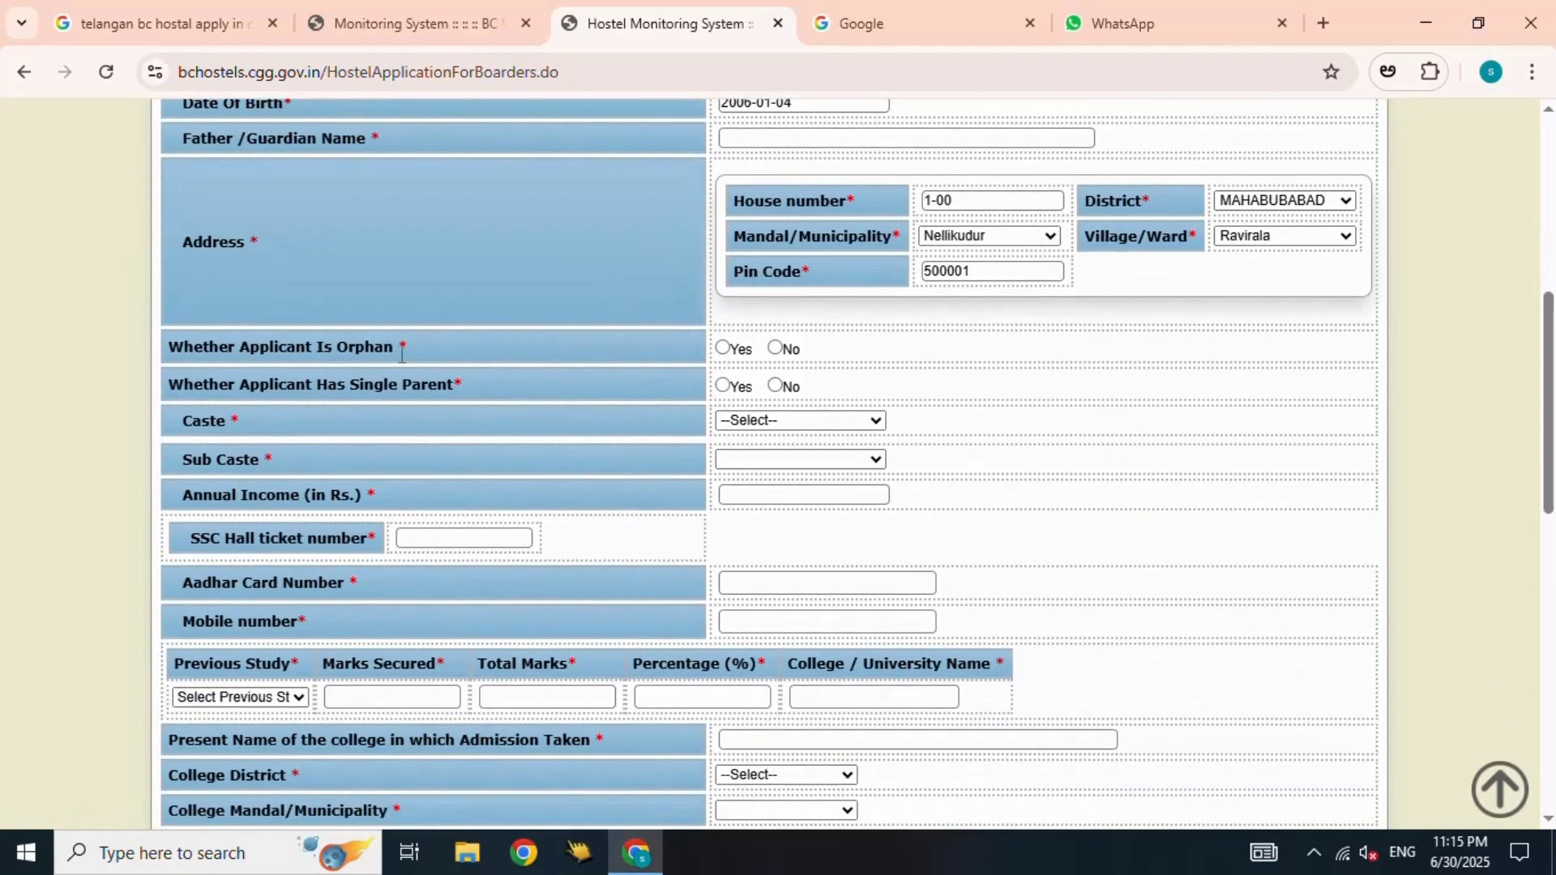
pyautogui.click(775, 348)
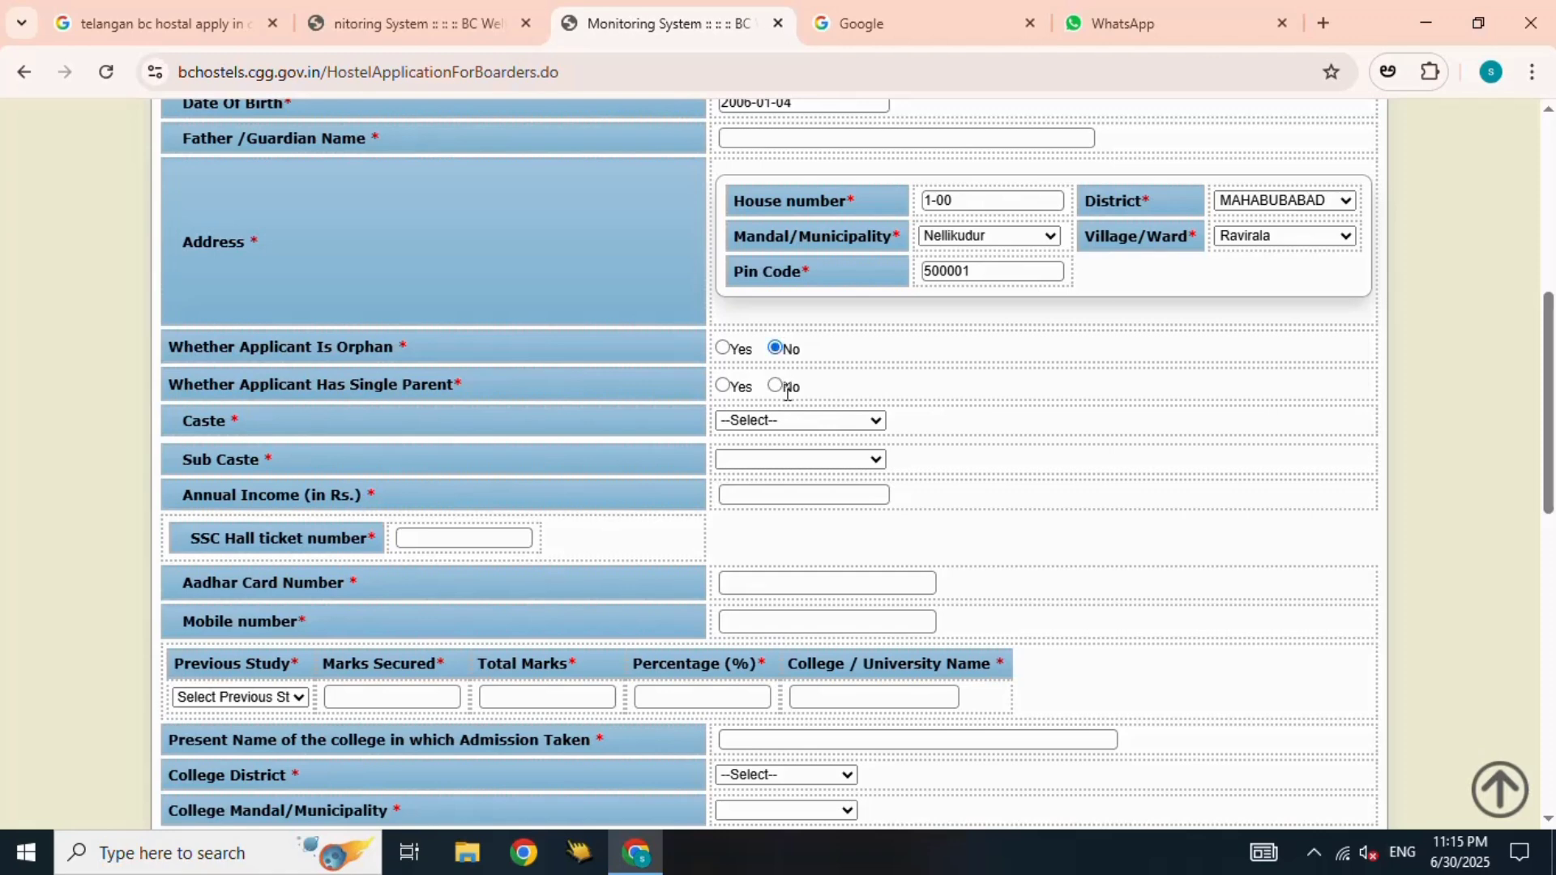
pyautogui.click(786, 389)
pyautogui.click(772, 421)
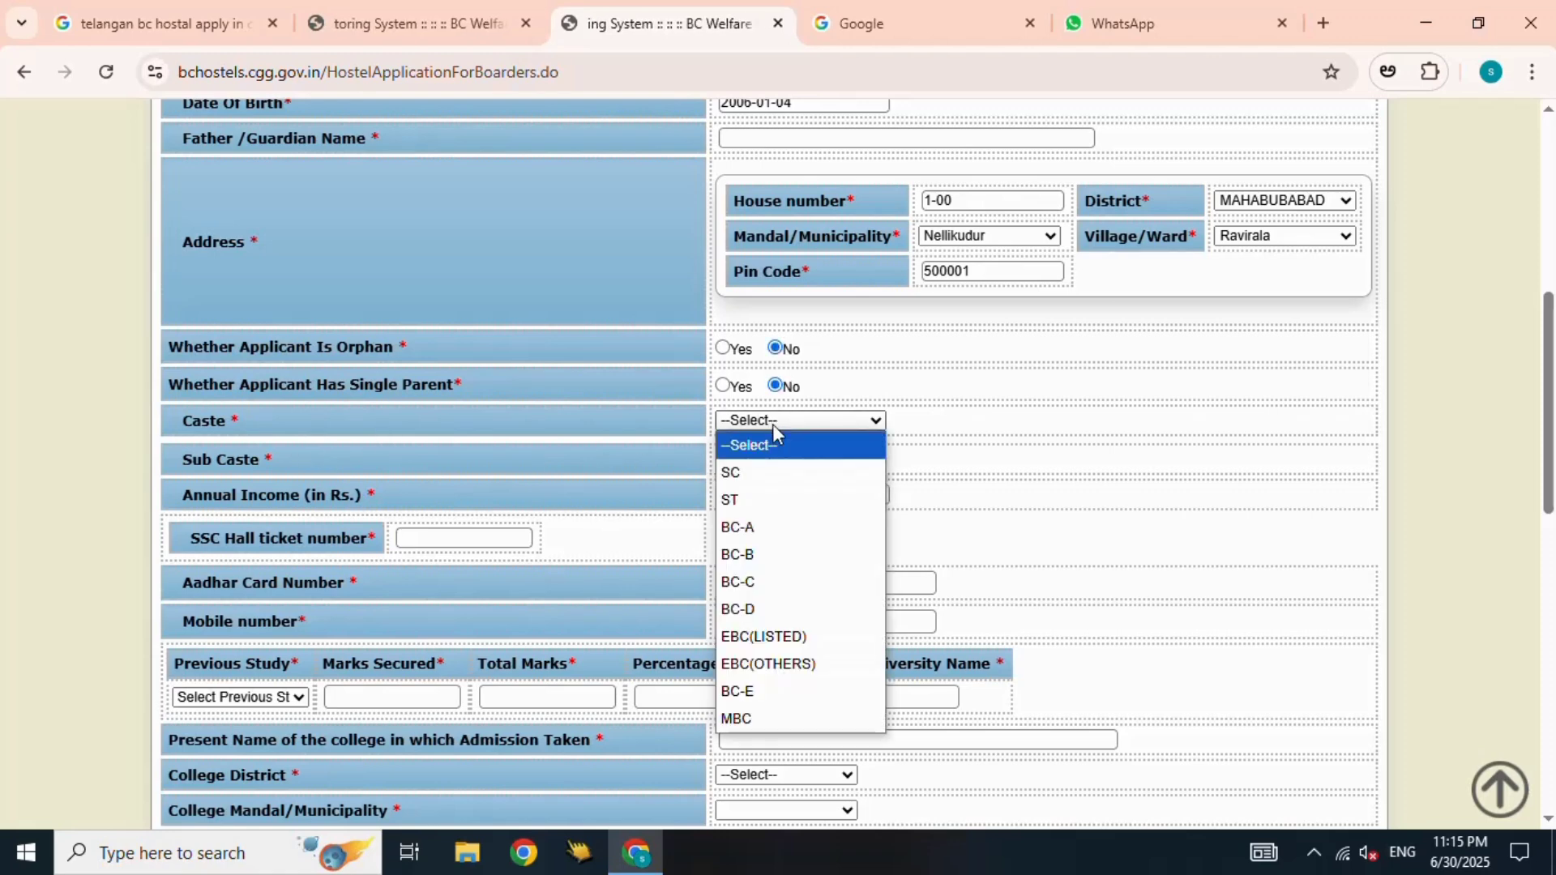
pyautogui.click(754, 555)
# - Choose sub caste Ediga(Sl.No.-4) and enter an annual income of 120000
pyautogui.click(762, 461)
pyautogui.click(770, 341)
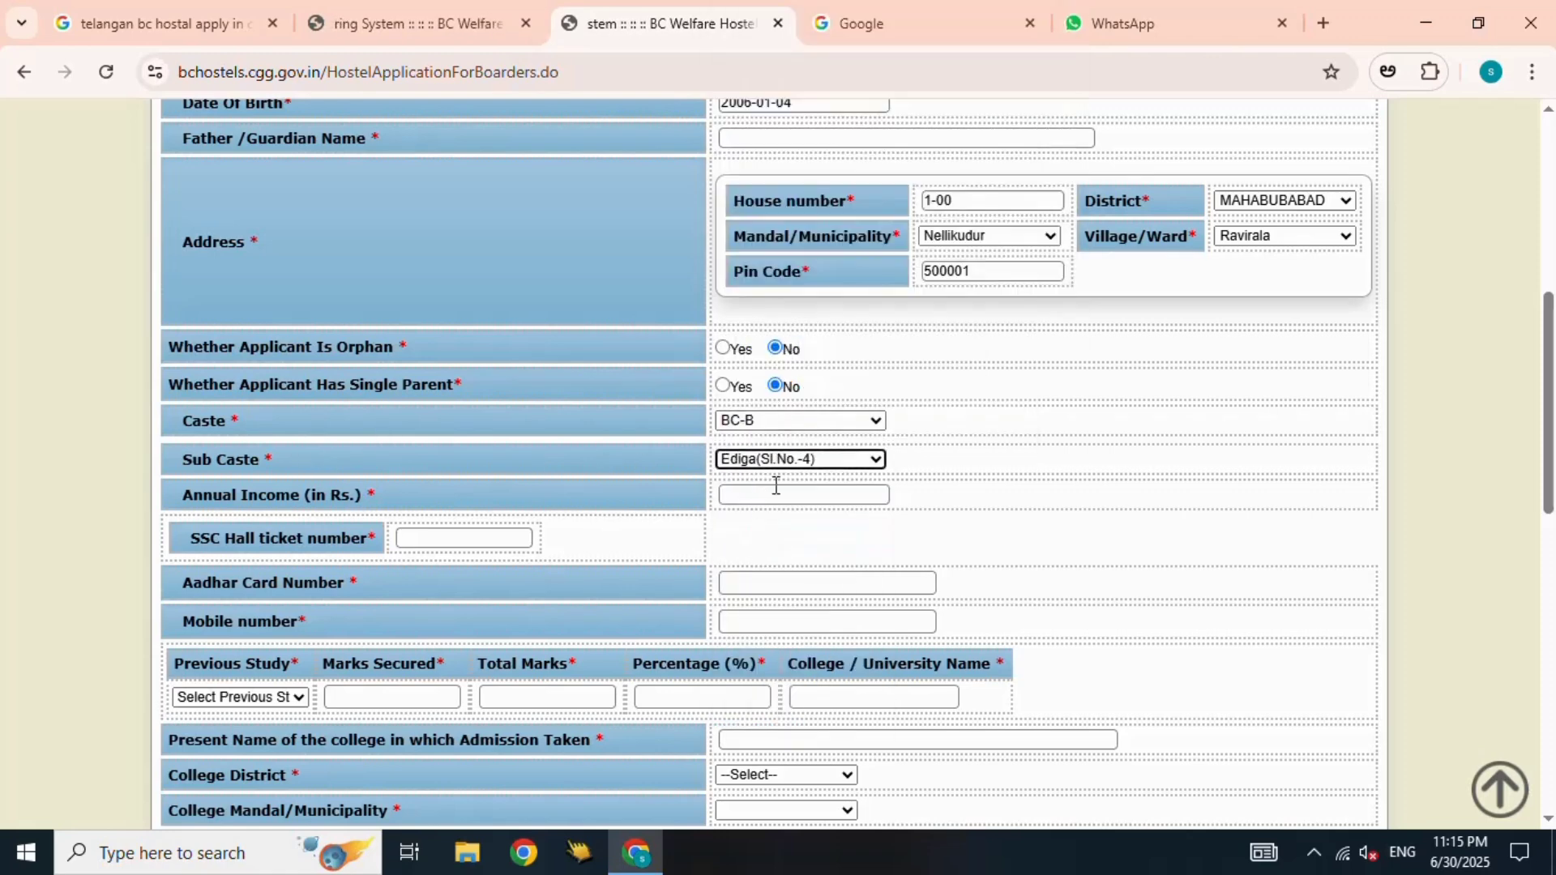
pyautogui.click(804, 496)
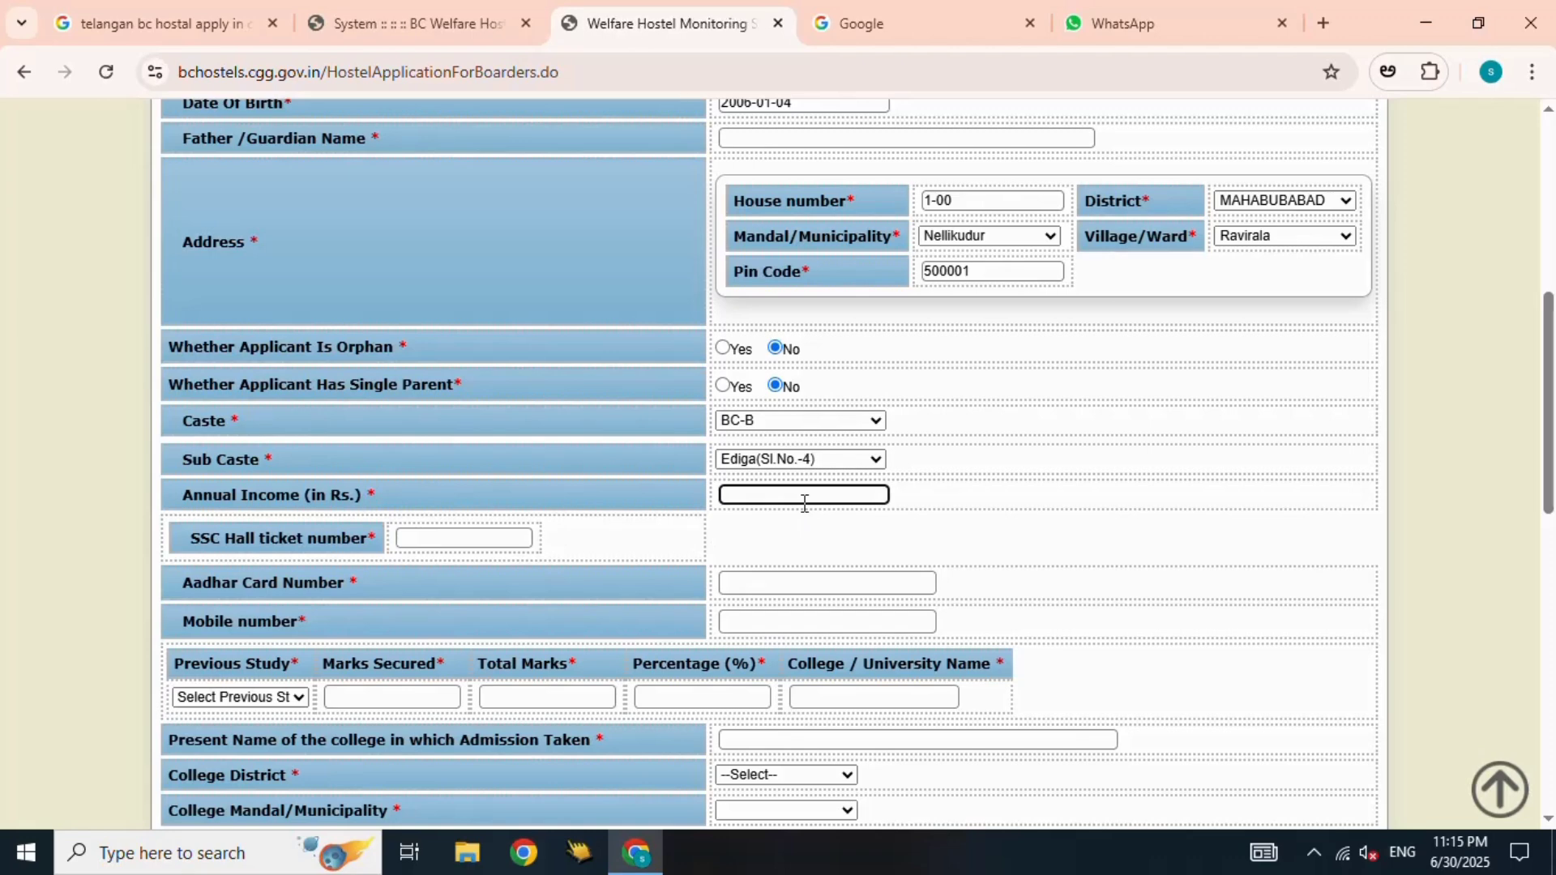
pyautogui.write('120000')
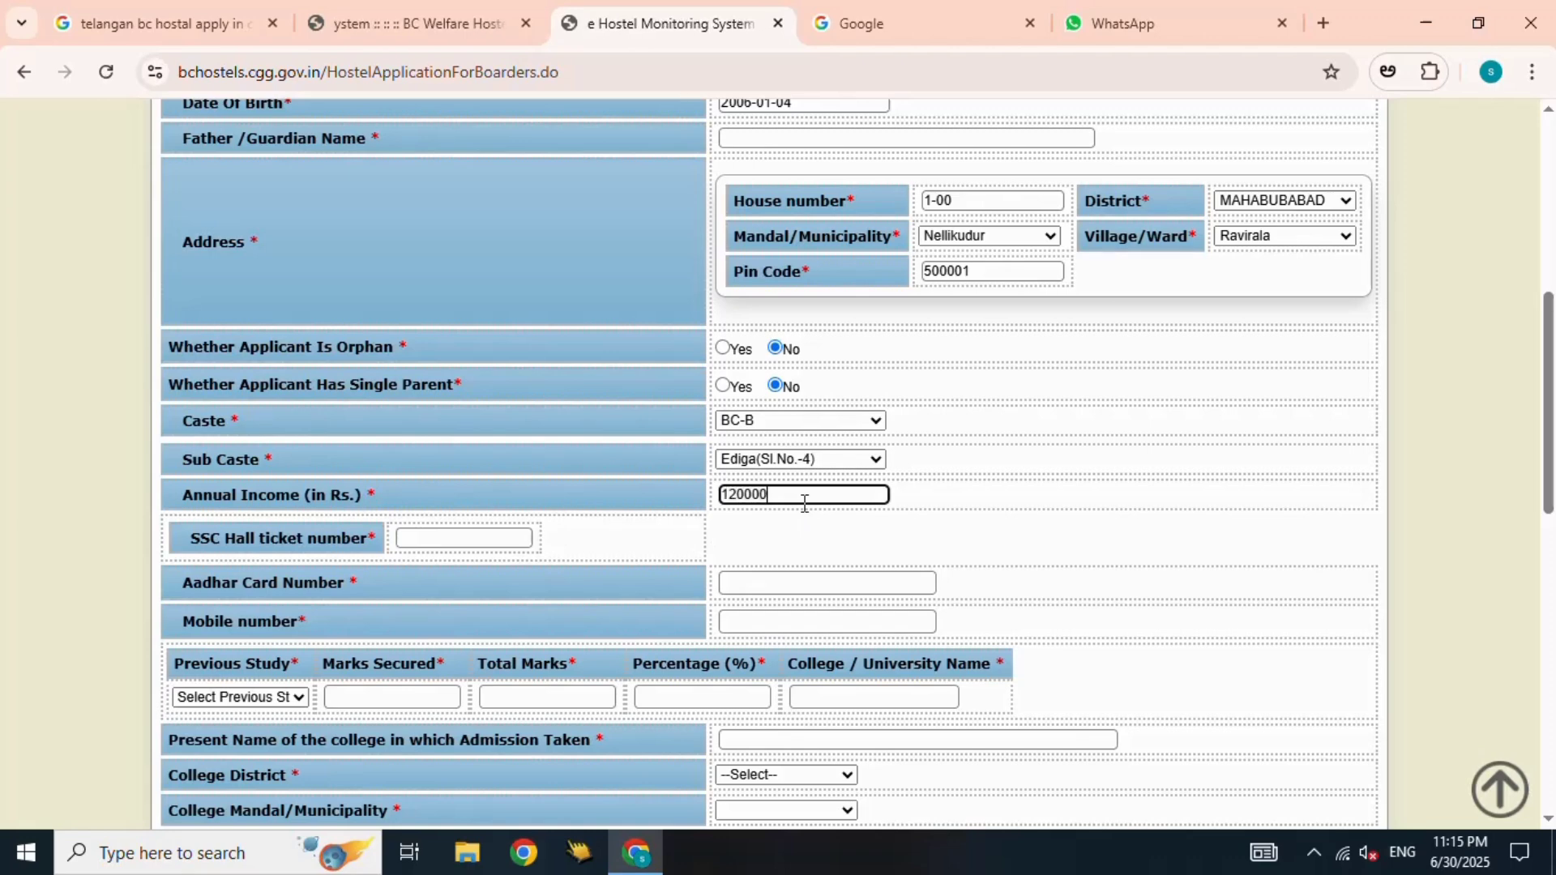
pyautogui.click(462, 538)
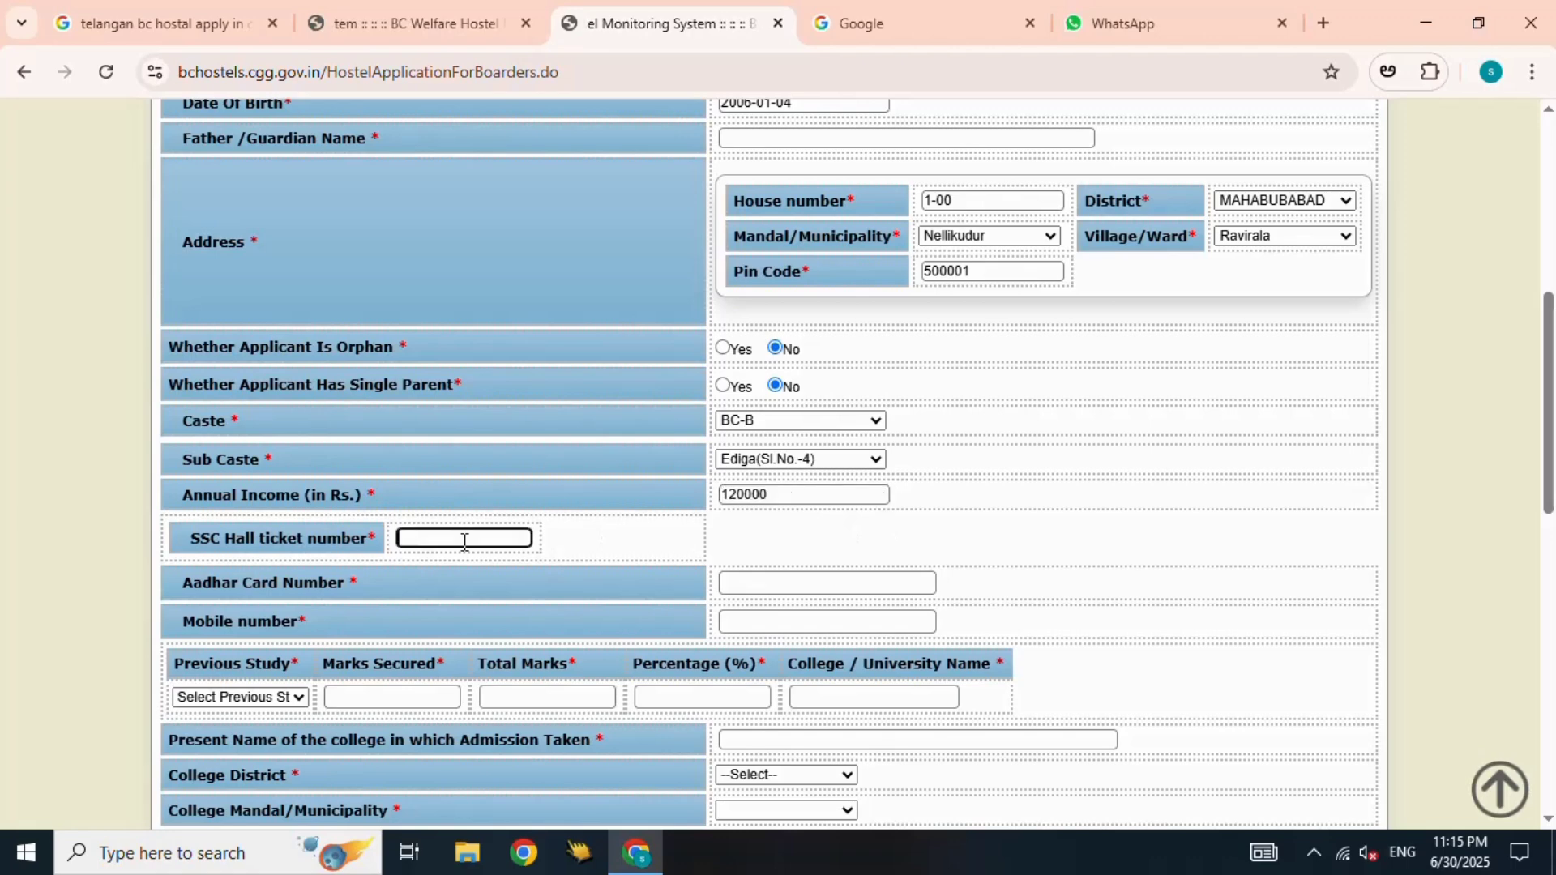
# - Move past the Aadhar and mobile fields and set Previous Study to Intermediate
pyautogui.scroll(-1, 495, 503)
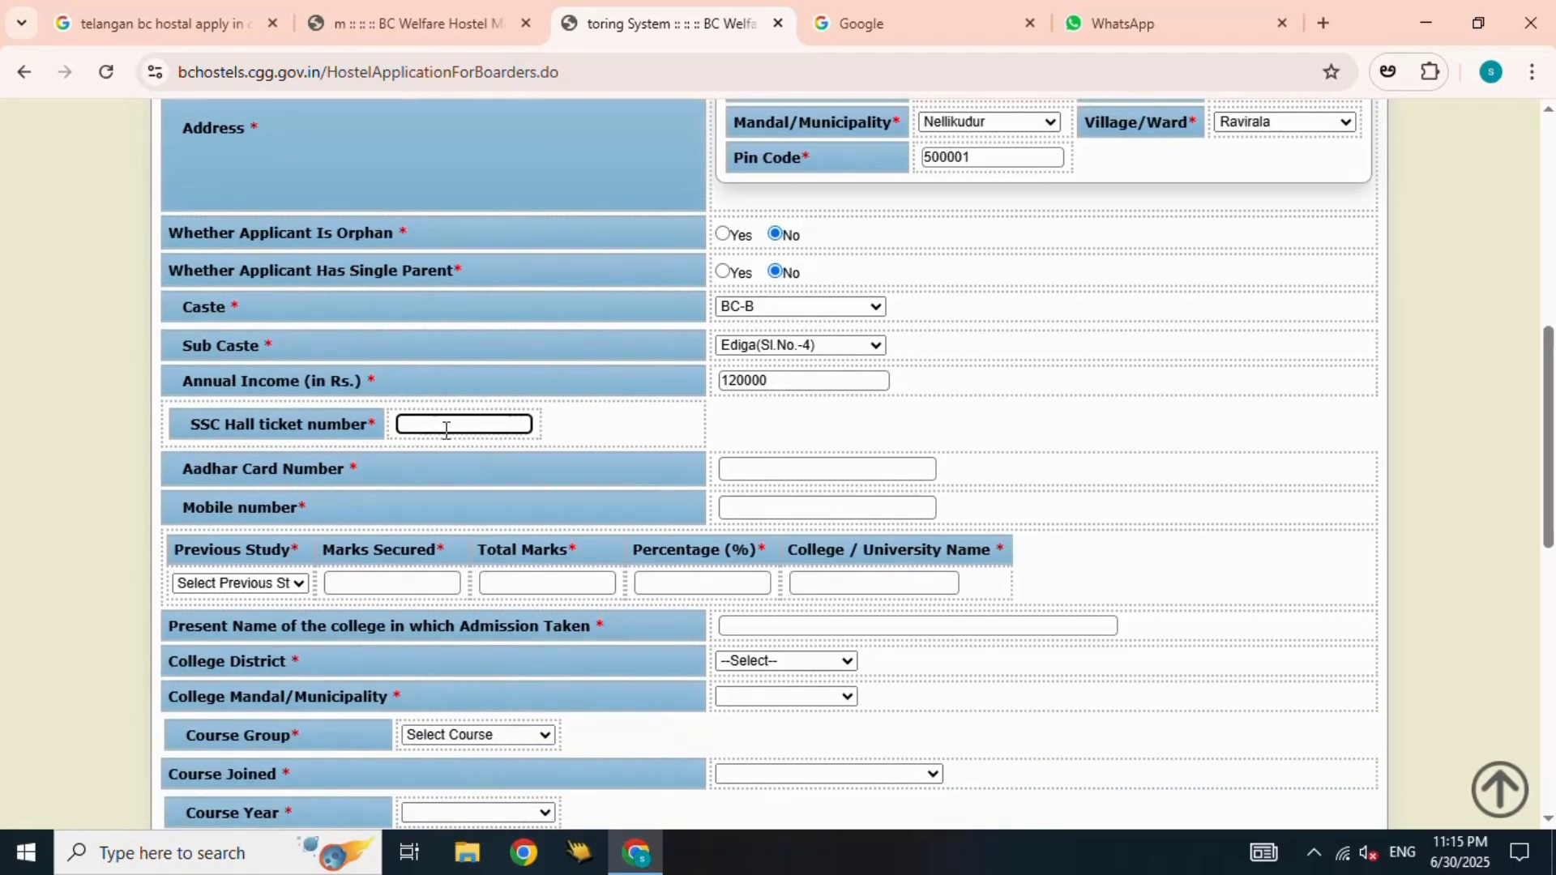
pyautogui.click(763, 467)
pyautogui.click(778, 509)
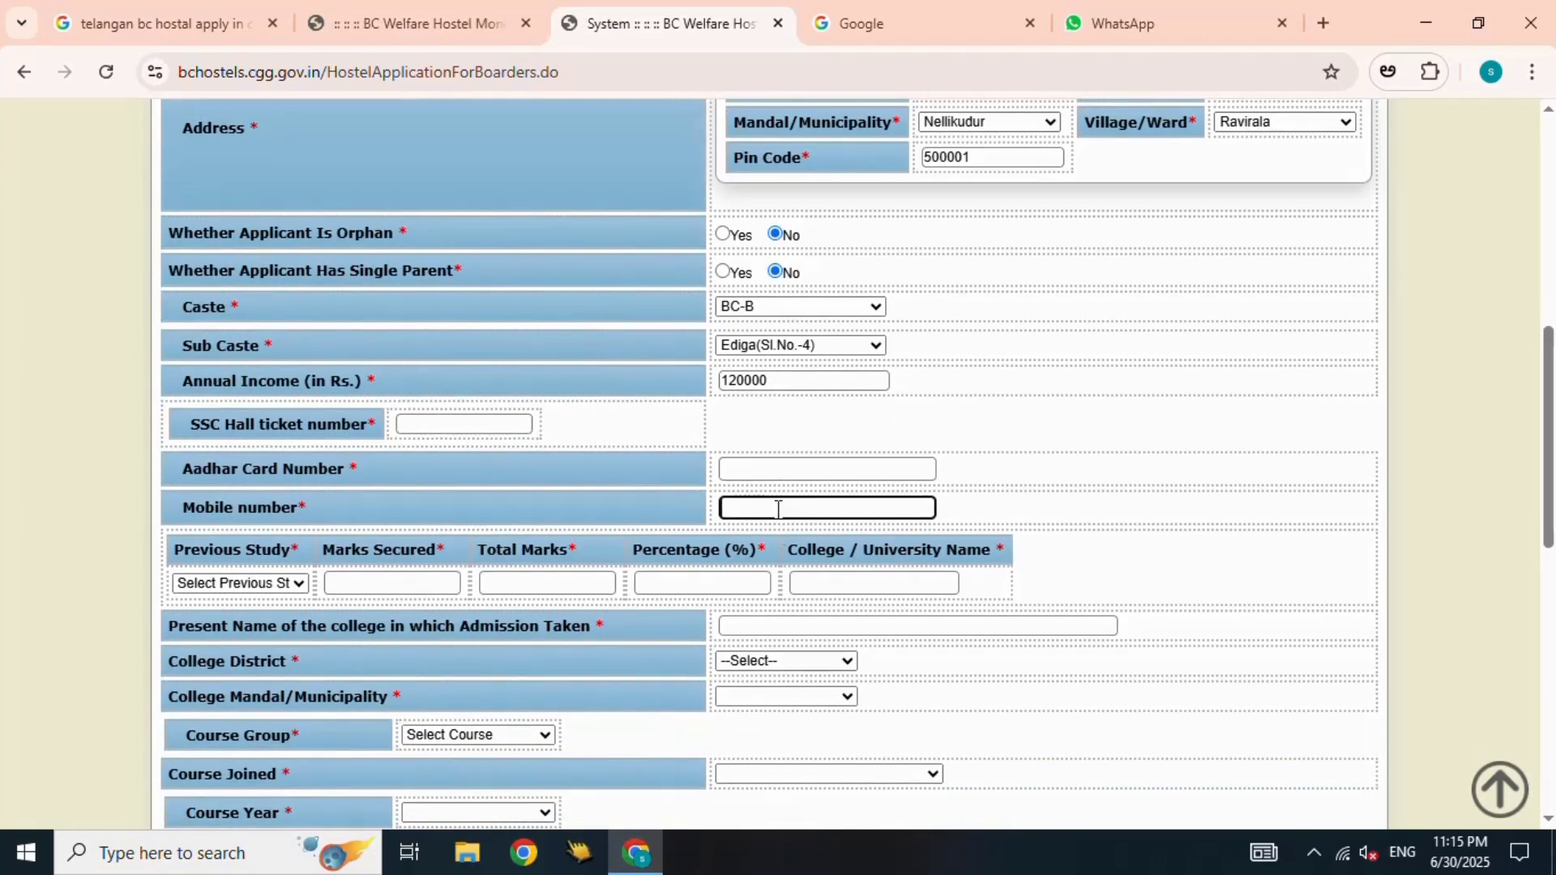
pyautogui.scroll(-3, 778, 509)
pyautogui.click(273, 357)
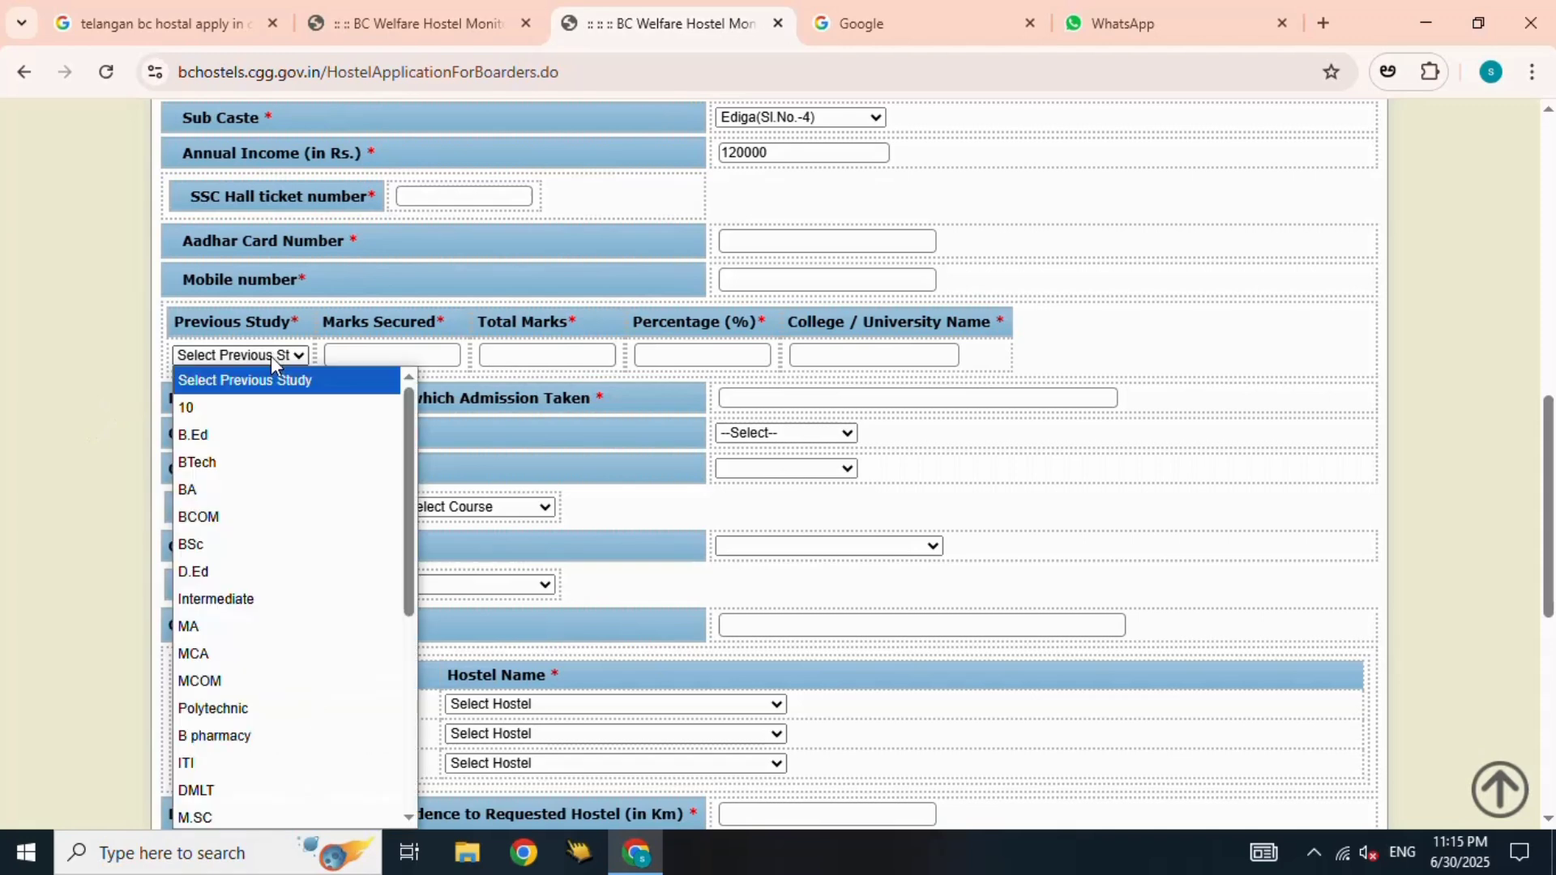
pyautogui.click(310, 599)
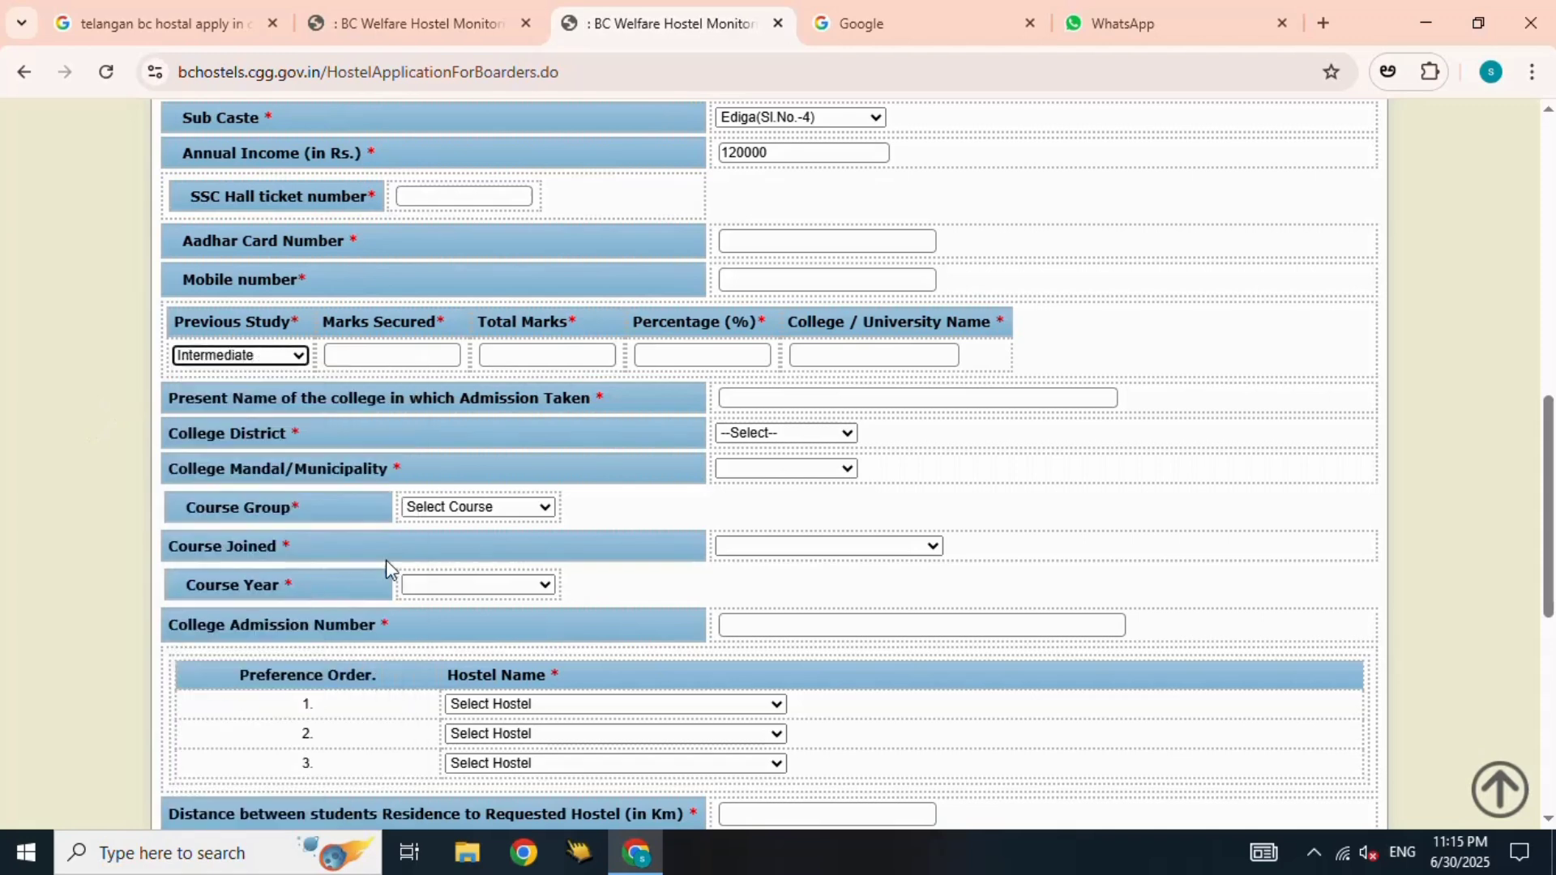
pyautogui.click(402, 355)
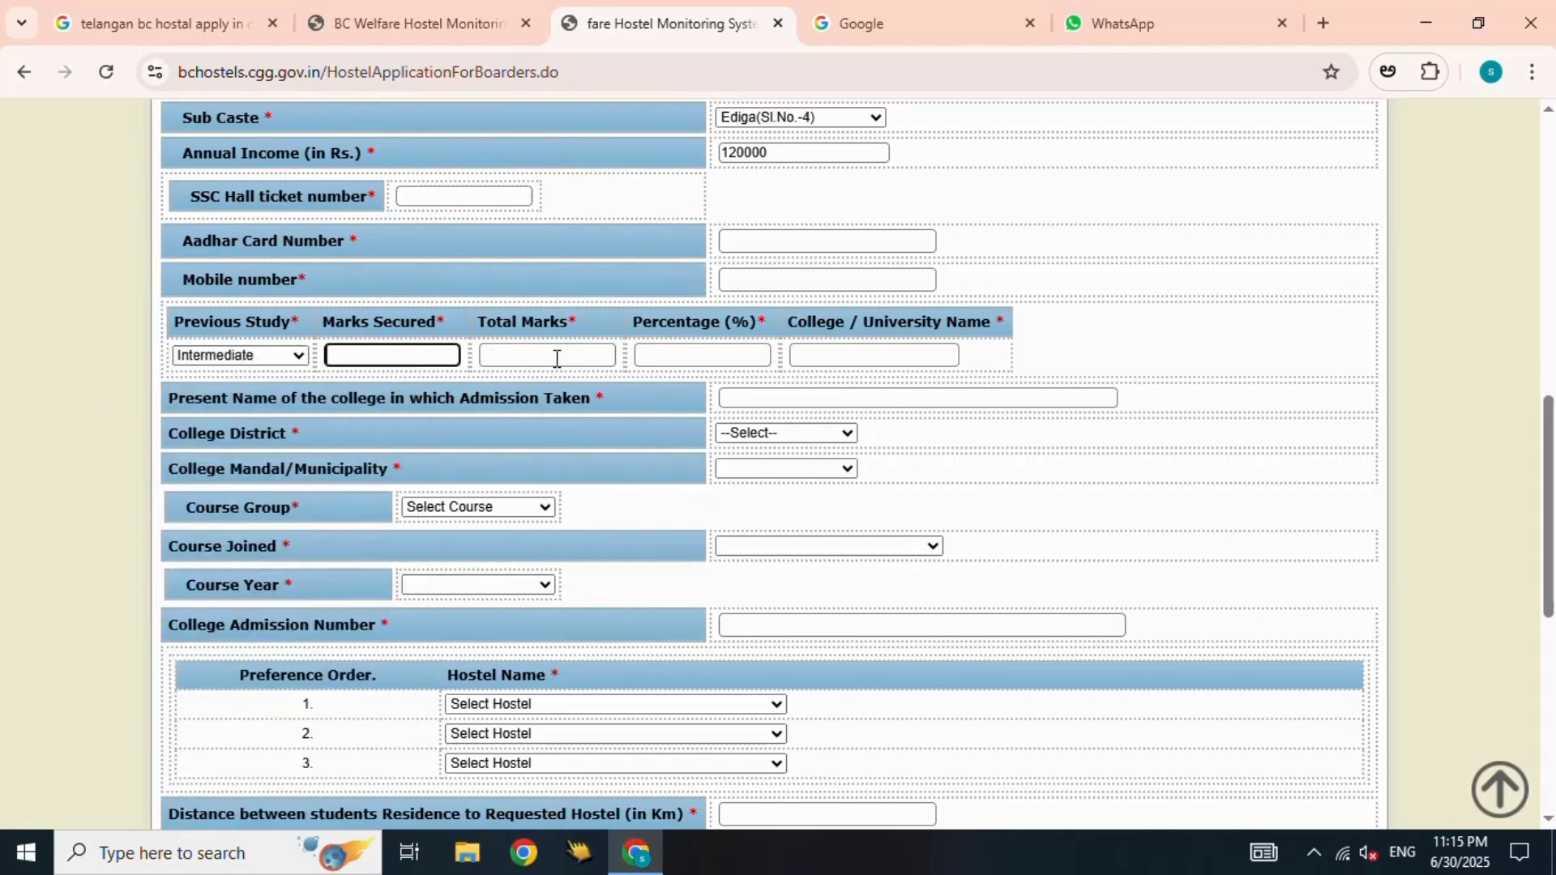
pyautogui.scroll(-1, 791, 379)
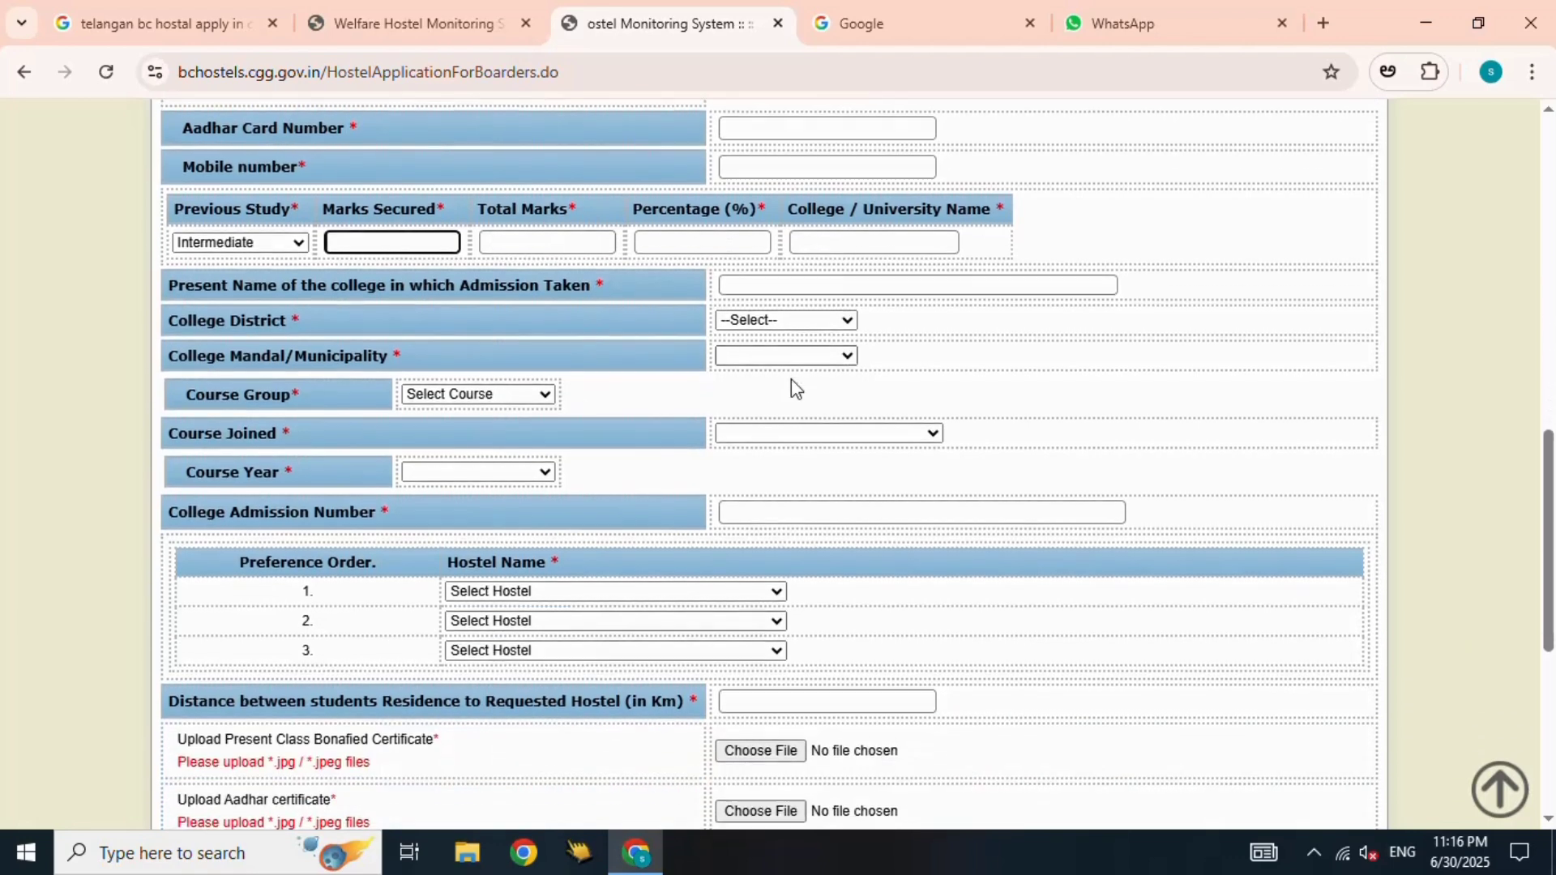
# - Set college district BHADRADRI, course group SSC and college mandal Annapureddypalli
pyautogui.click(954, 291)
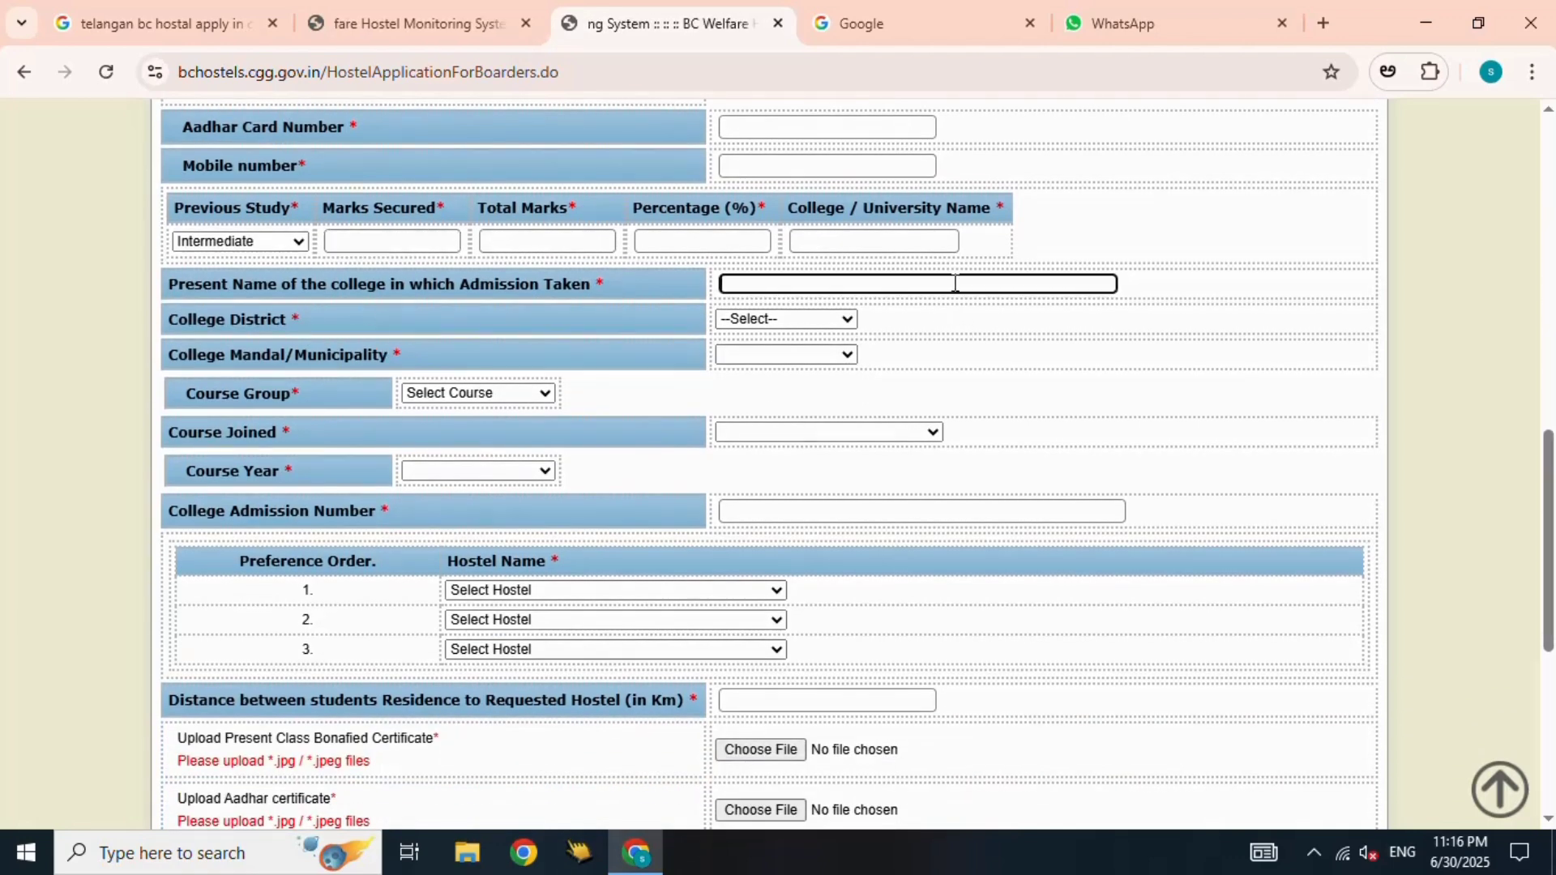
pyautogui.click(843, 317)
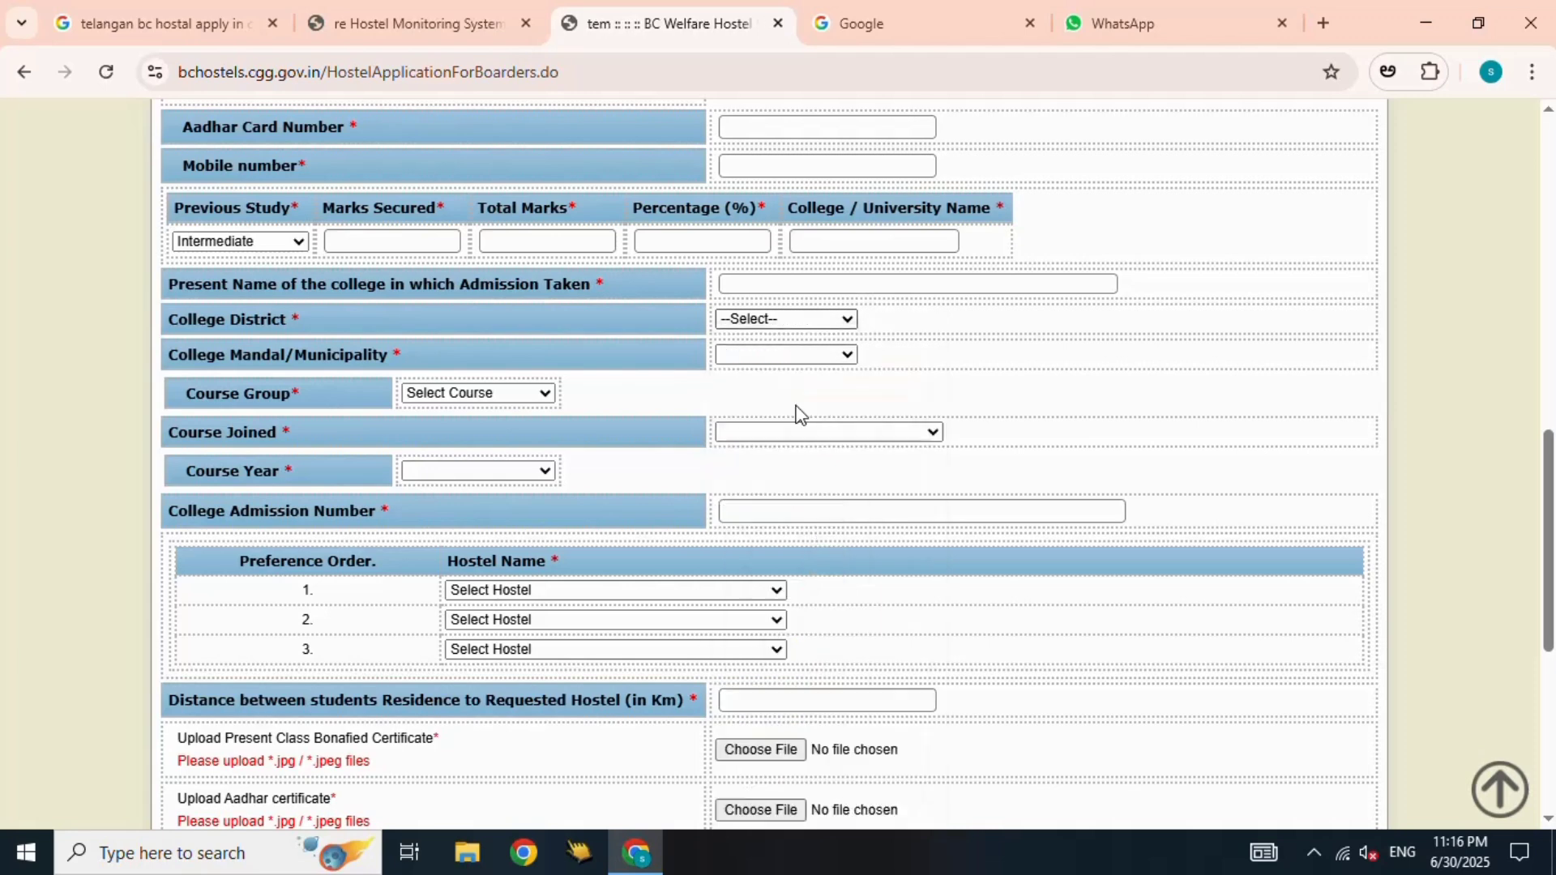
pyautogui.click(448, 395)
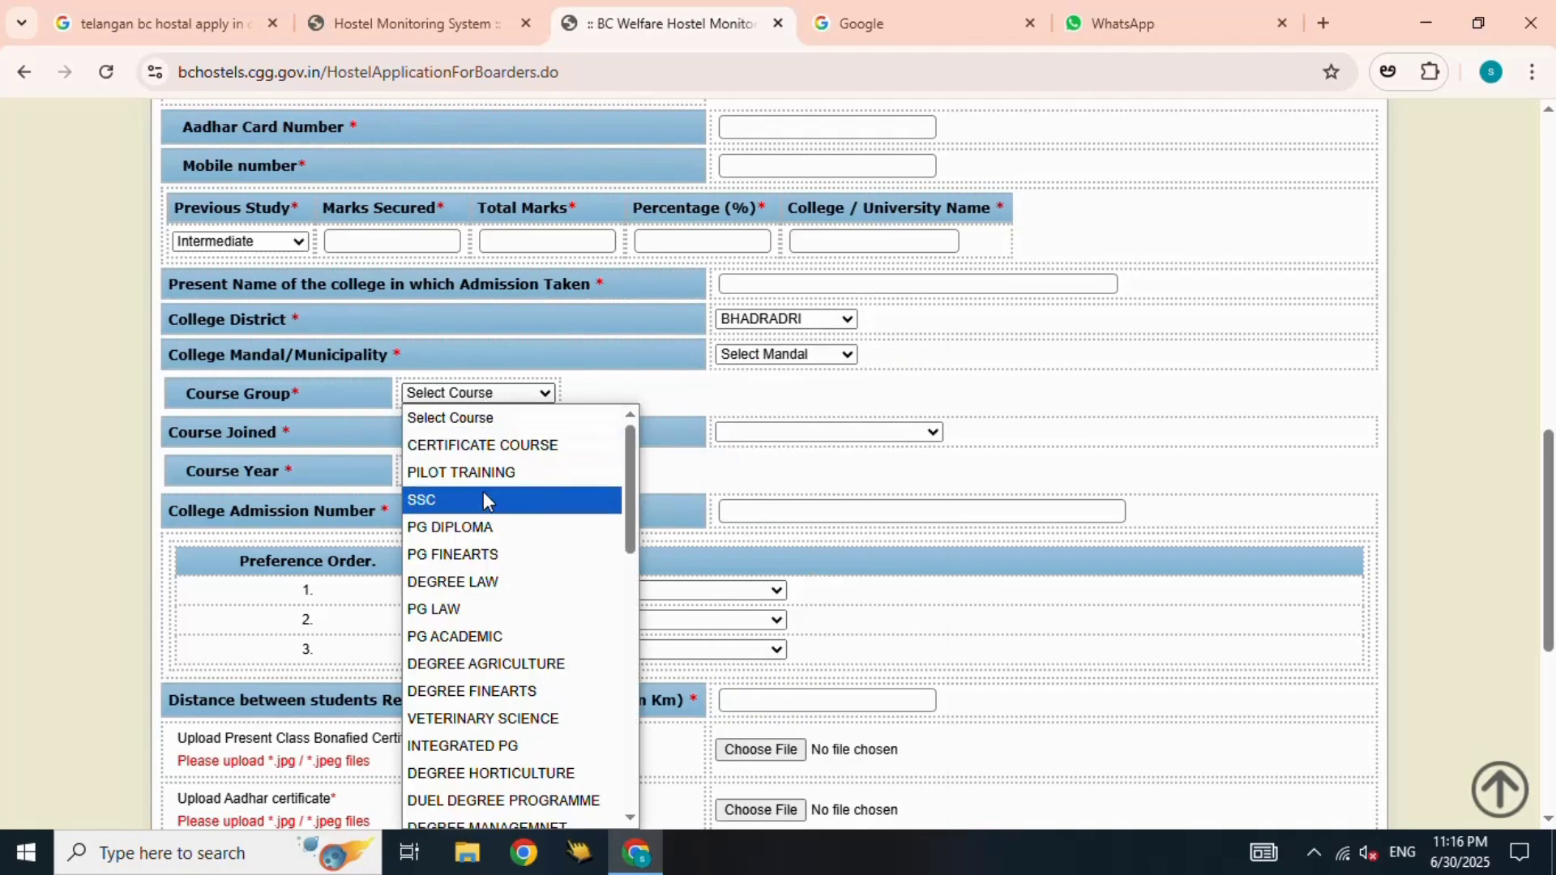
pyautogui.click(486, 500)
pyautogui.click(794, 356)
pyautogui.click(766, 430)
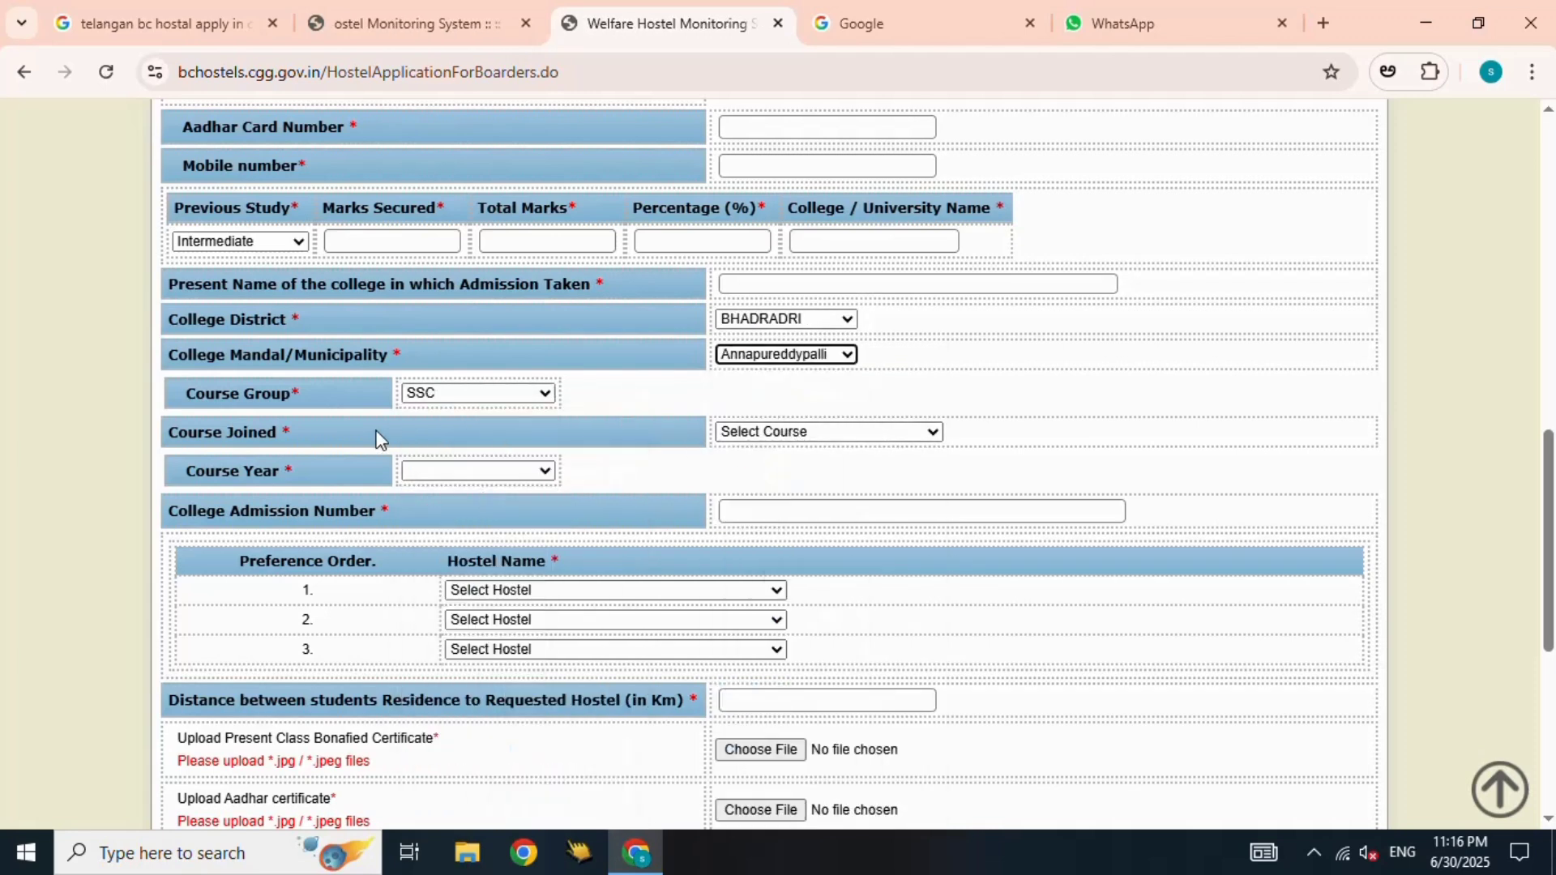
pyautogui.click(486, 471)
# - Set hostel preferences: GOVT., BC COLLEGE BOYS HOSTEL-II, Peddapally boys hostel, BCCBH MUTHARAM
pyautogui.scroll(-2, 796, 451)
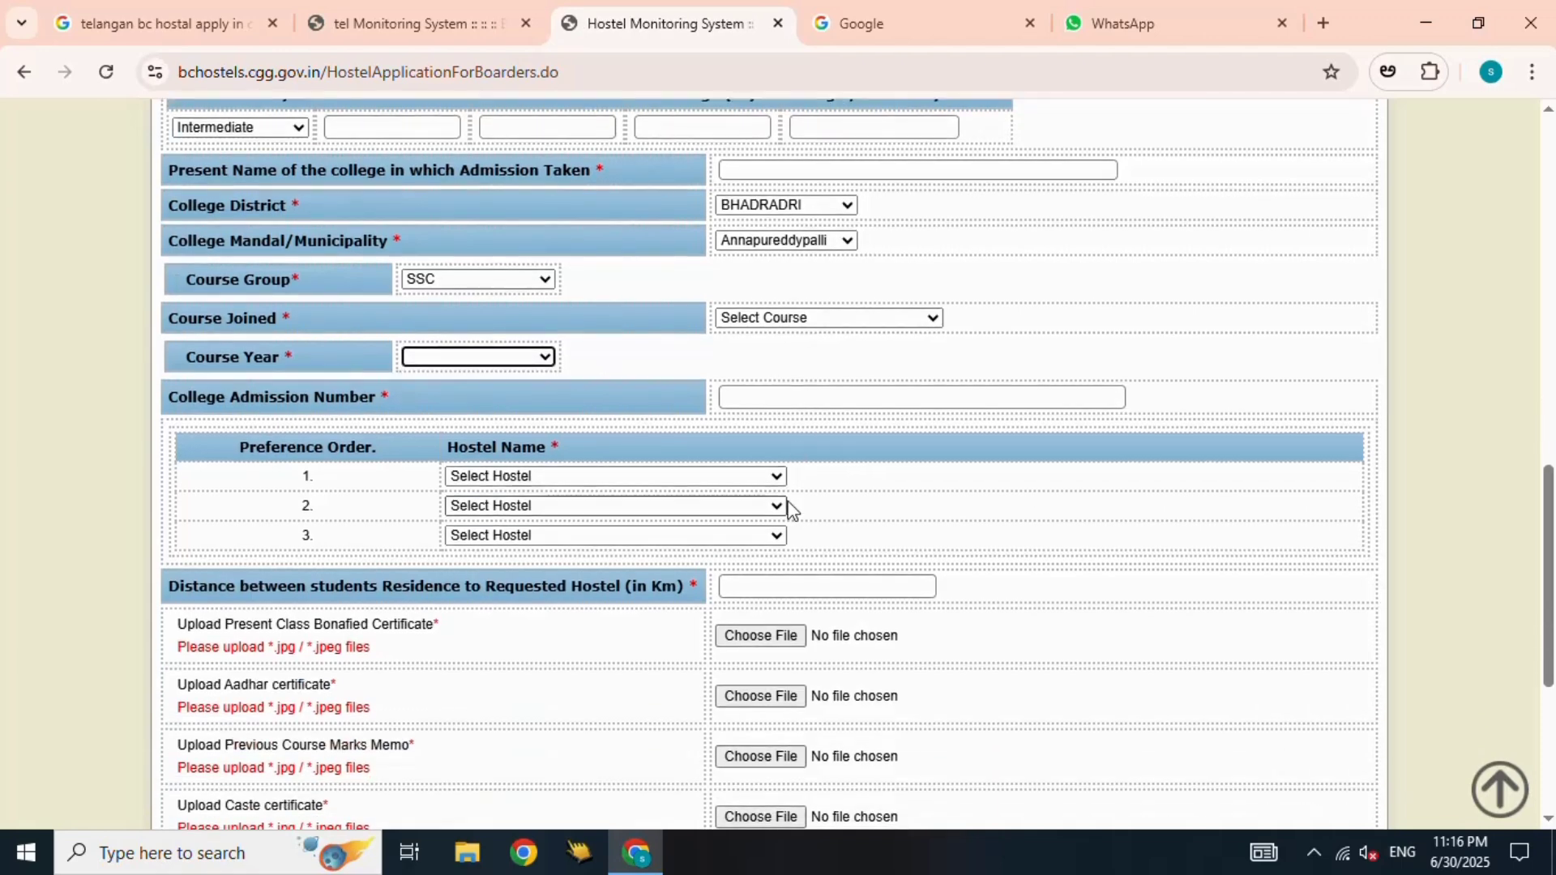
pyautogui.click(648, 477)
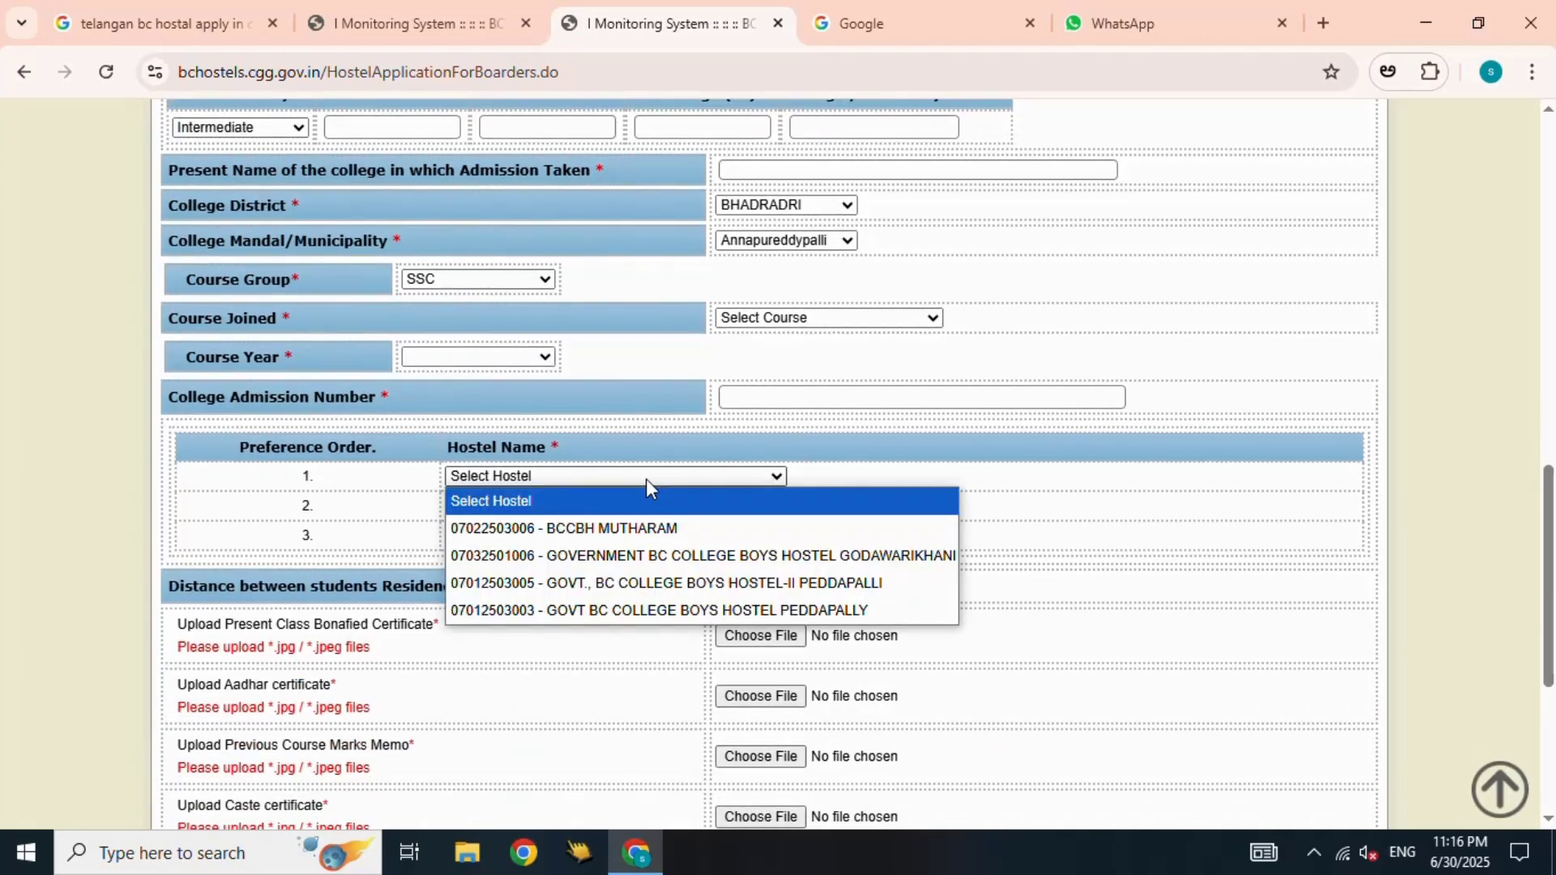
pyautogui.click(796, 585)
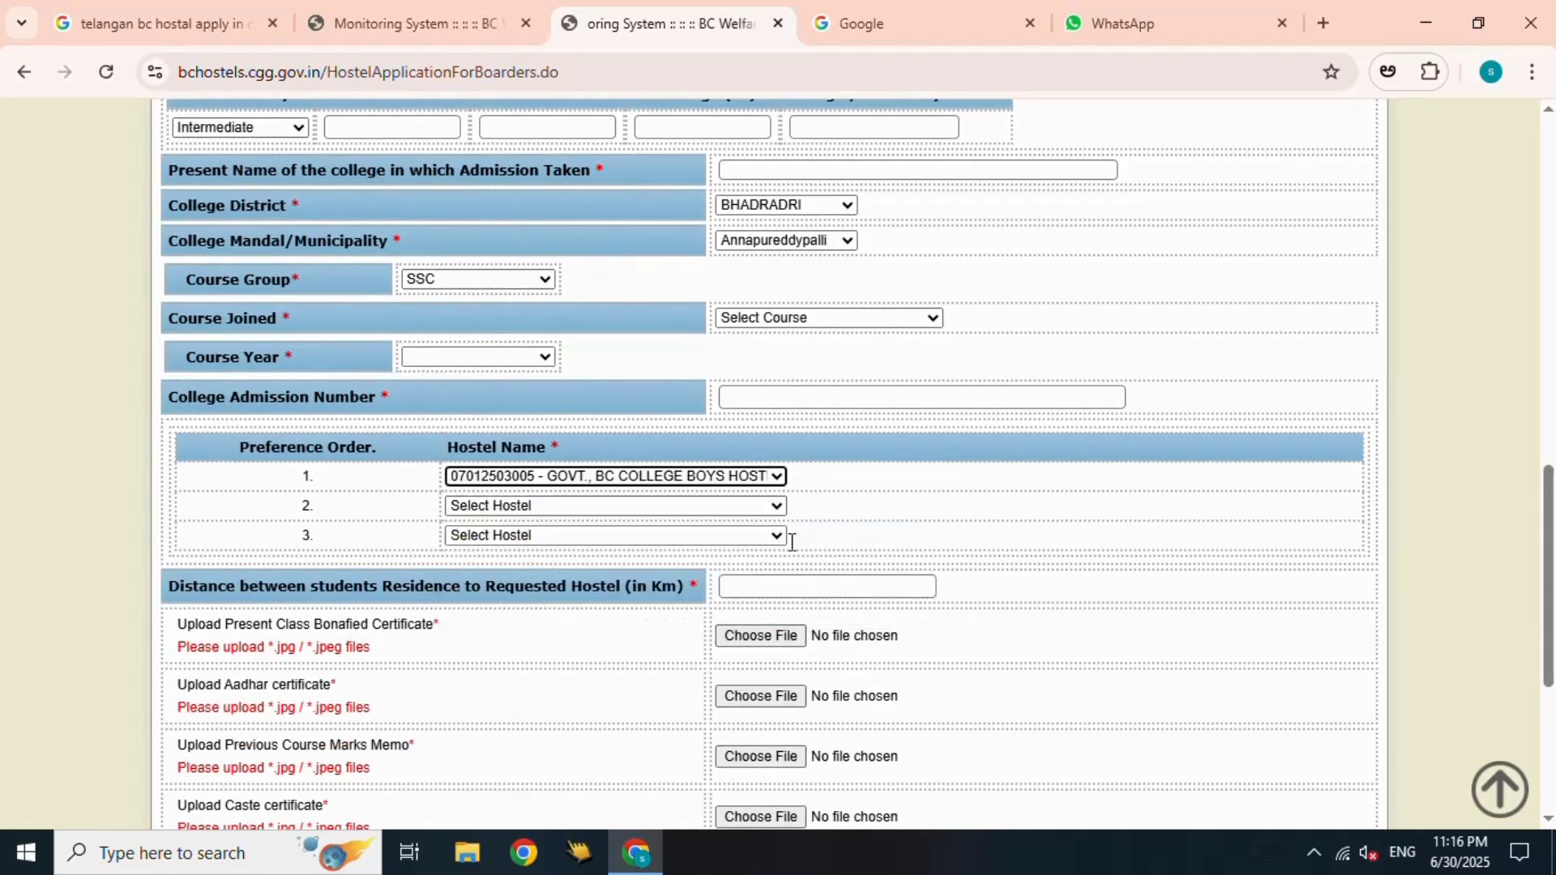
pyautogui.click(703, 505)
pyautogui.click(699, 634)
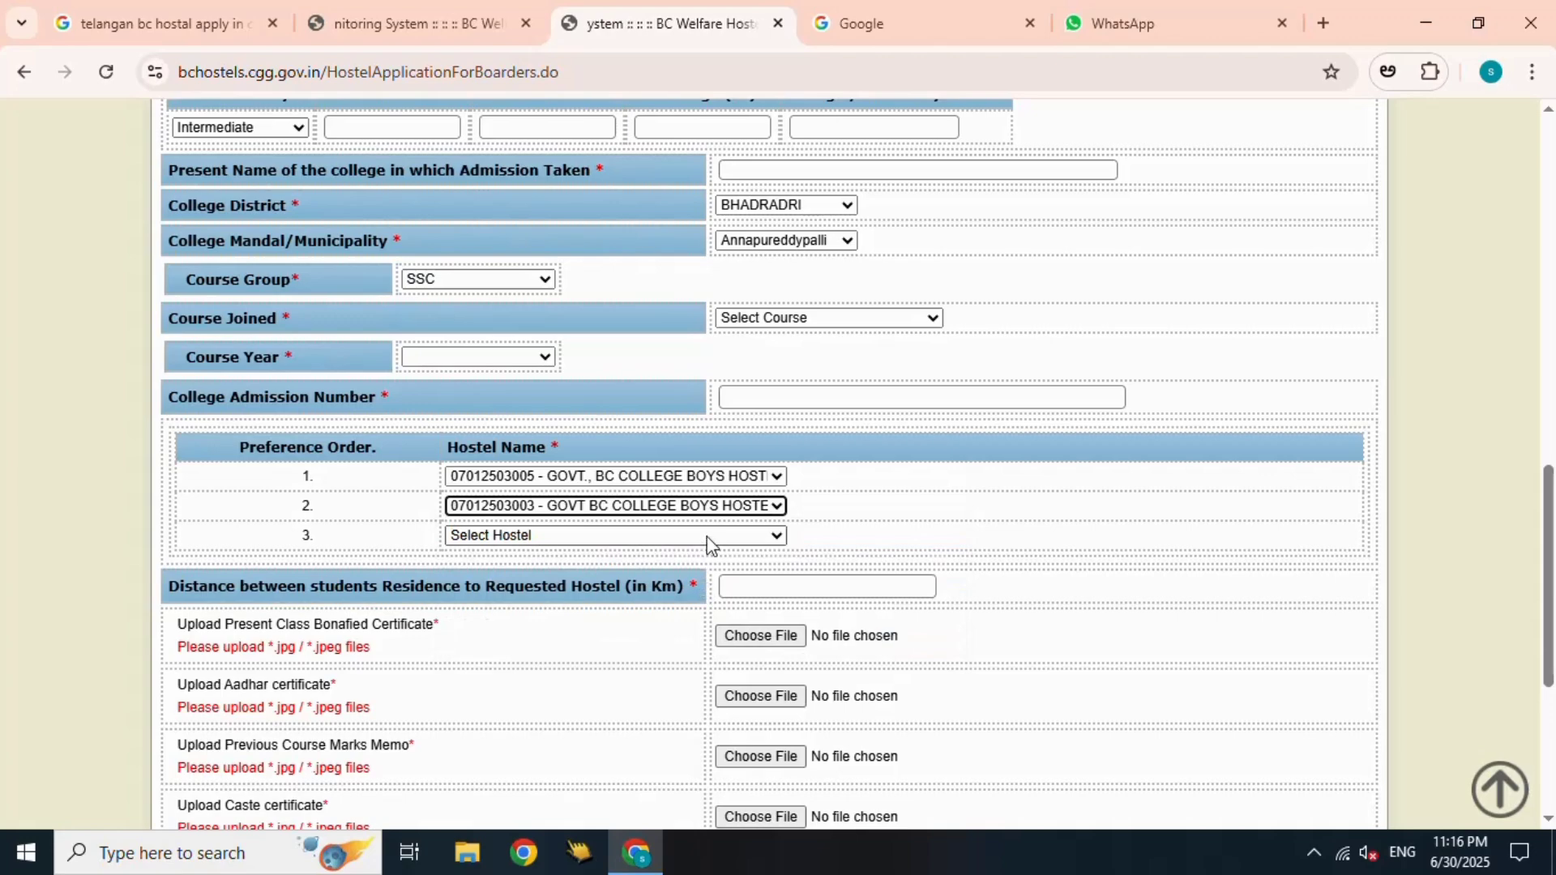
pyautogui.click(710, 537)
pyautogui.click(710, 591)
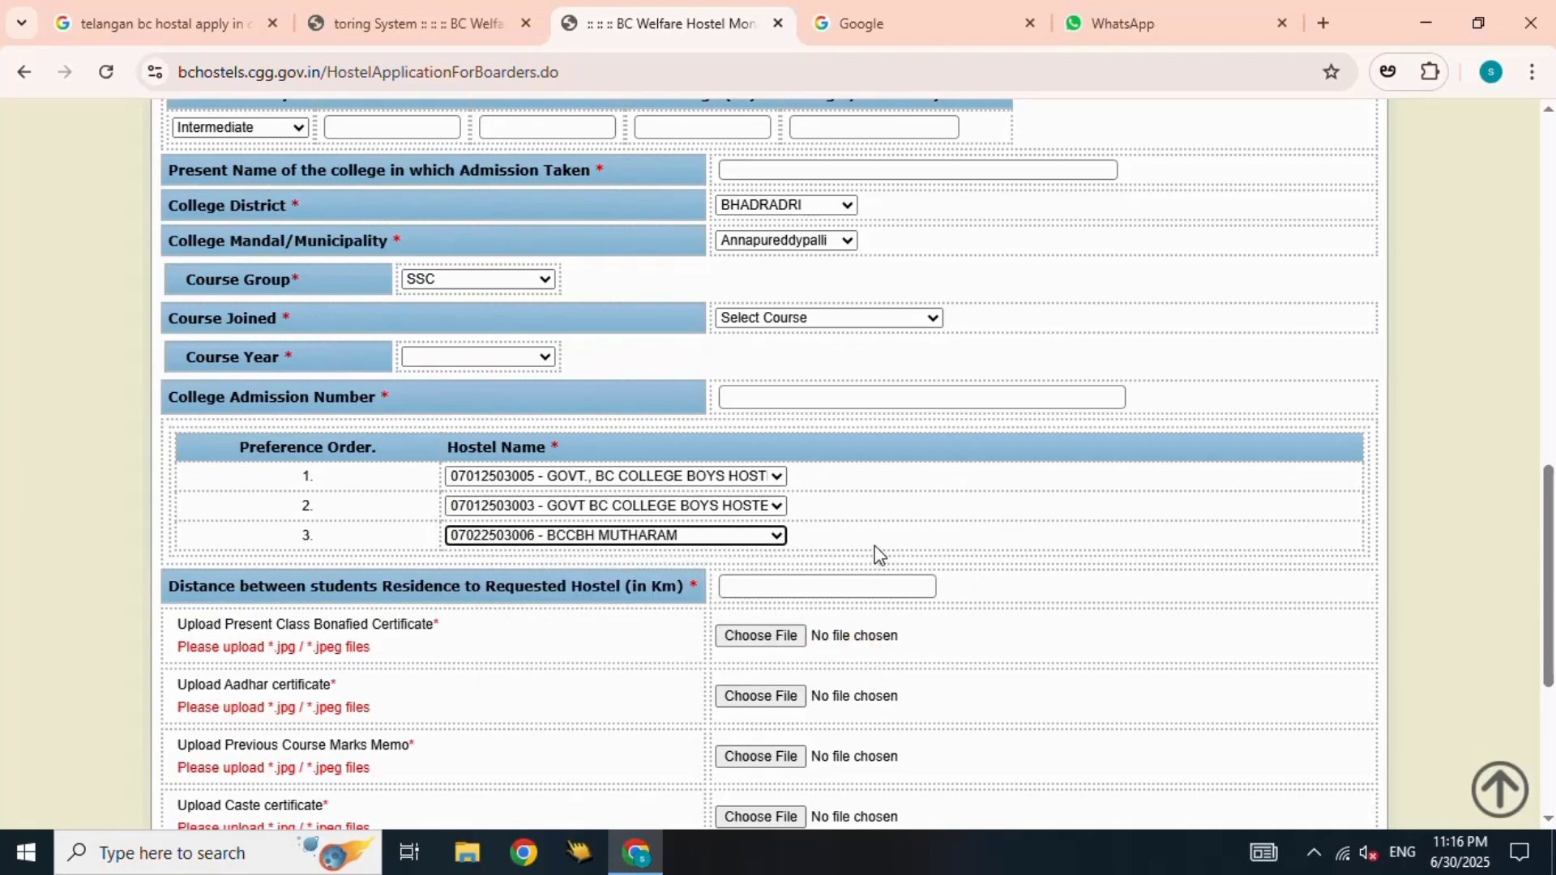
# - Tick the declaration, submit the form and dismiss the missing Father/Guardian Name alert
pyautogui.scroll(-5, 879, 553)
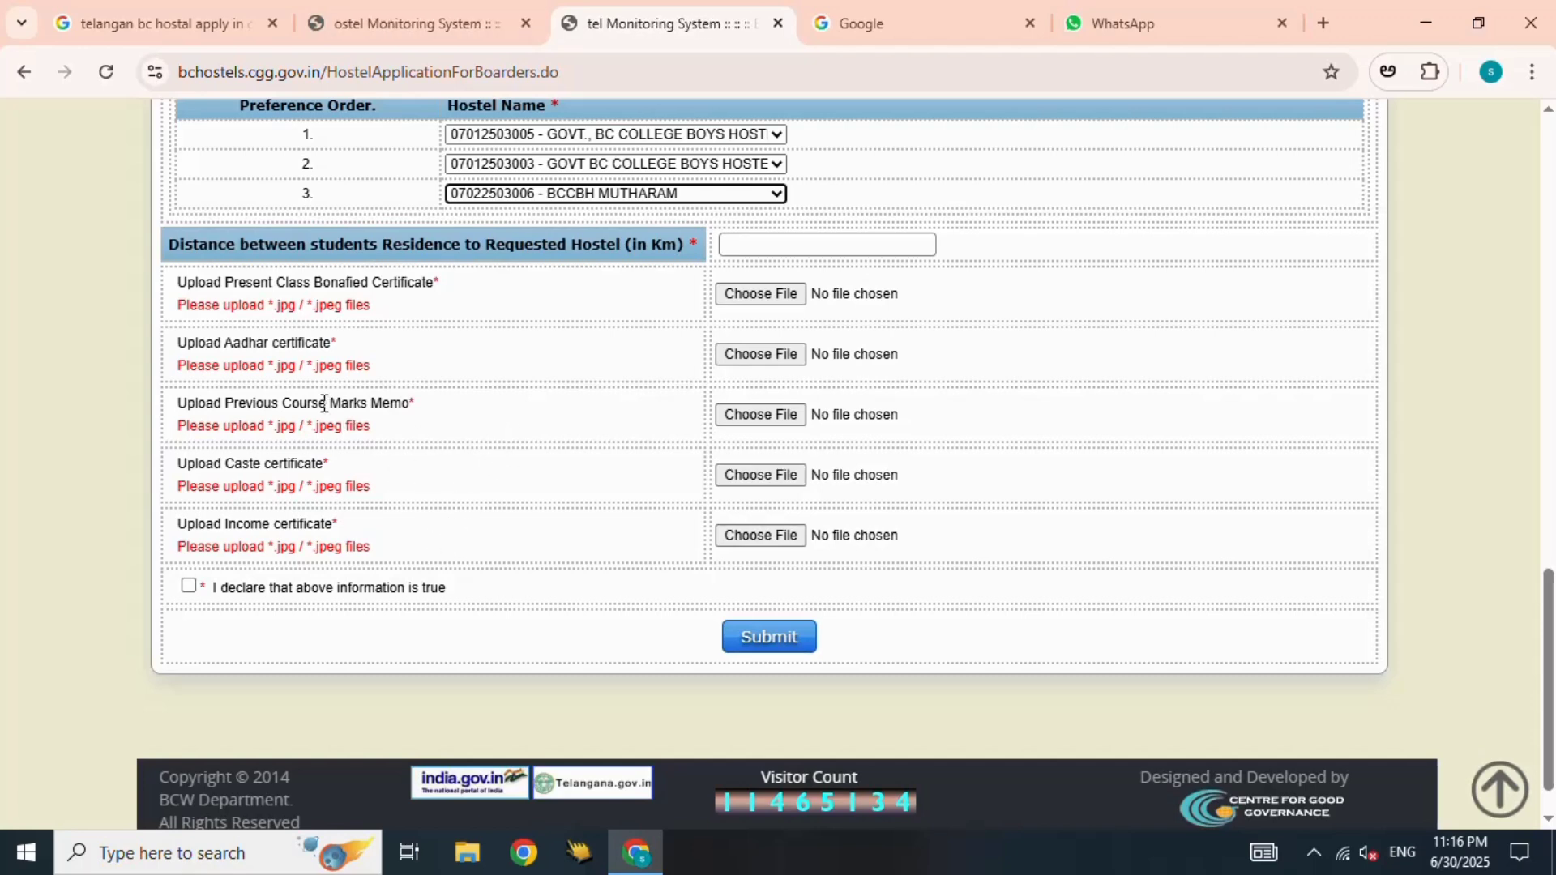
pyautogui.click(188, 586)
pyautogui.click(778, 626)
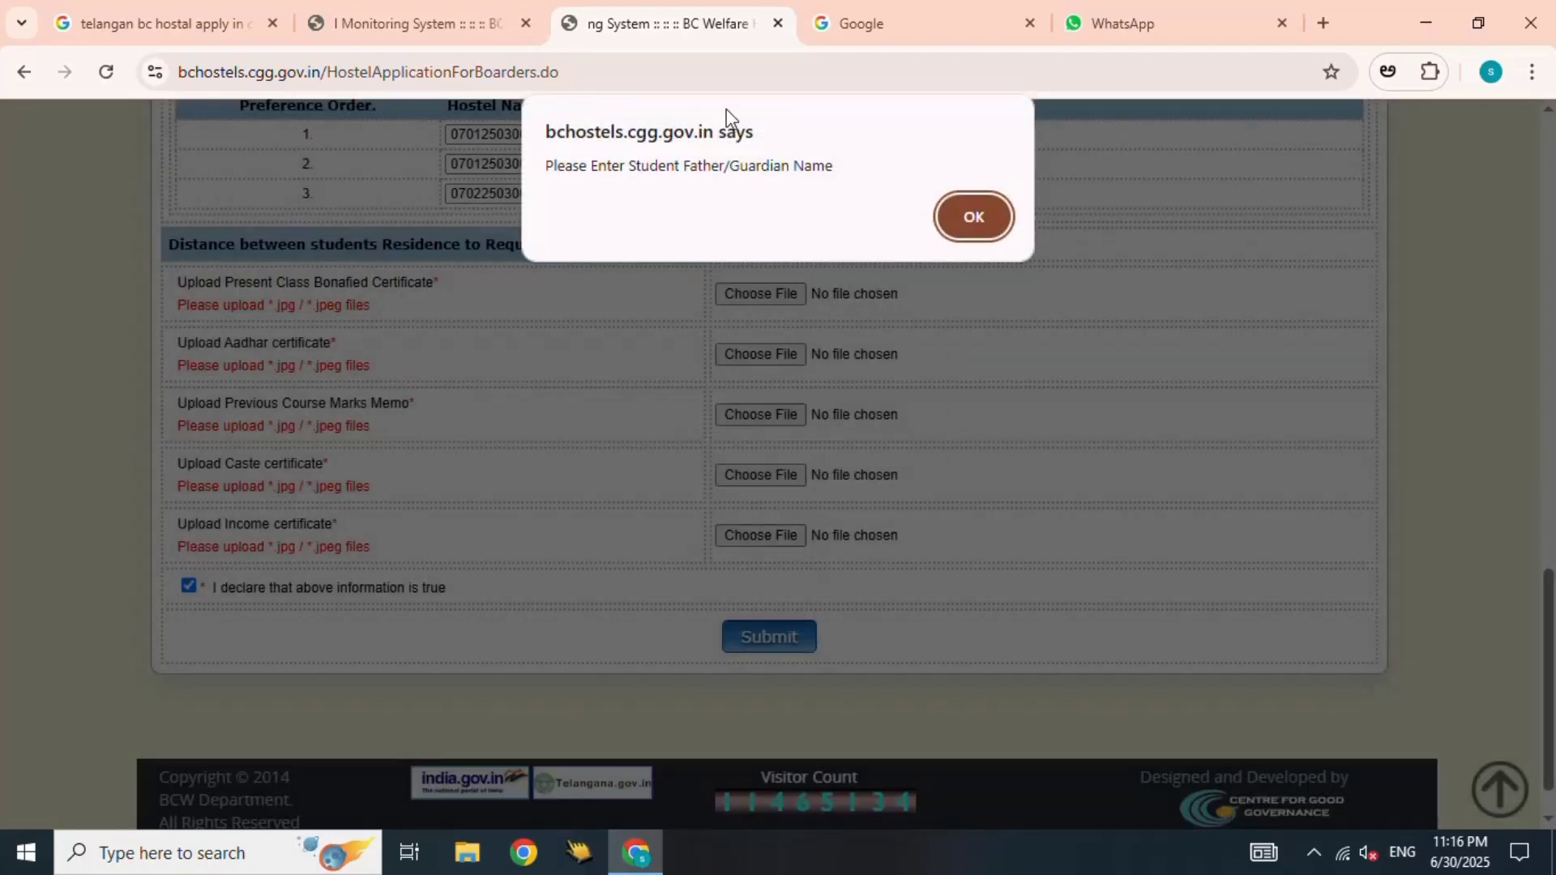
pyautogui.click(968, 209)
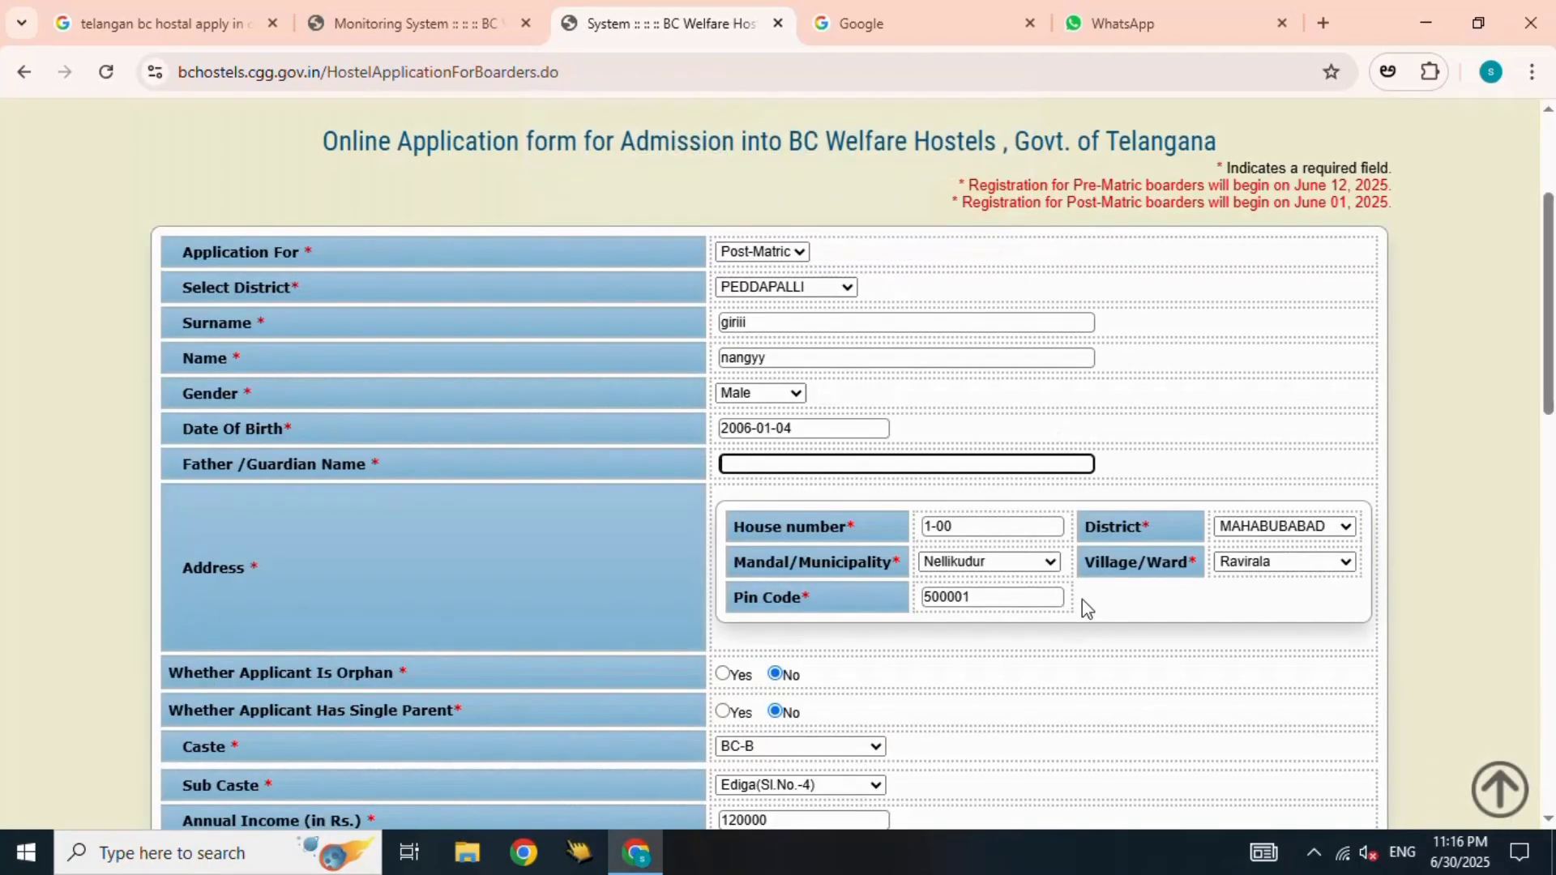
pyautogui.scroll(-10, 1082, 610)
pyautogui.scroll(5, 1157, 613)
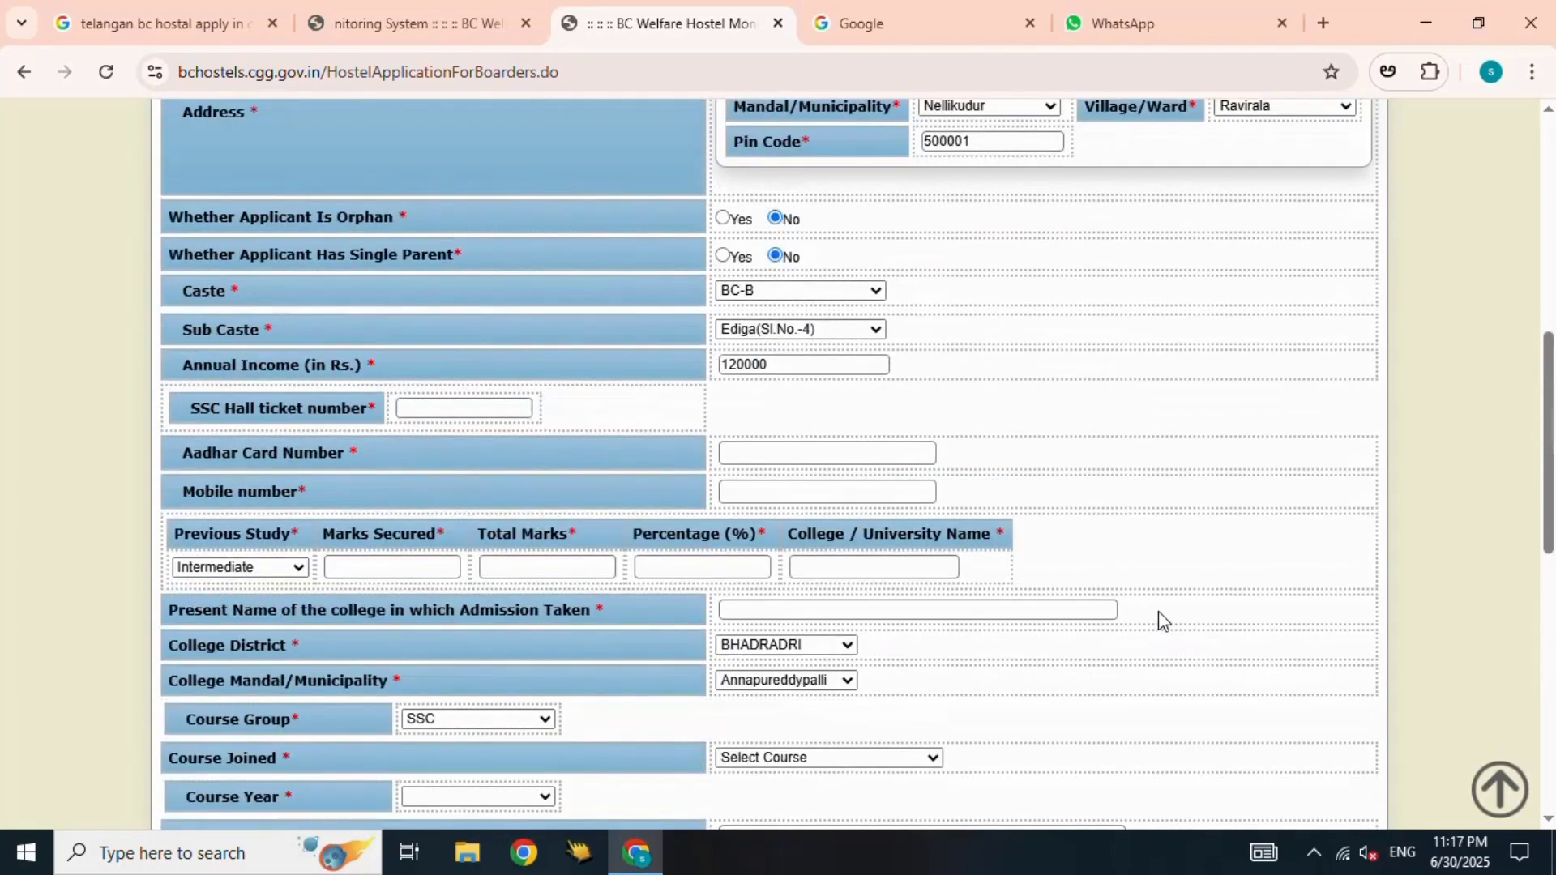
pyautogui.scroll(5, 1160, 610)
pyautogui.scroll(-5, 1161, 610)
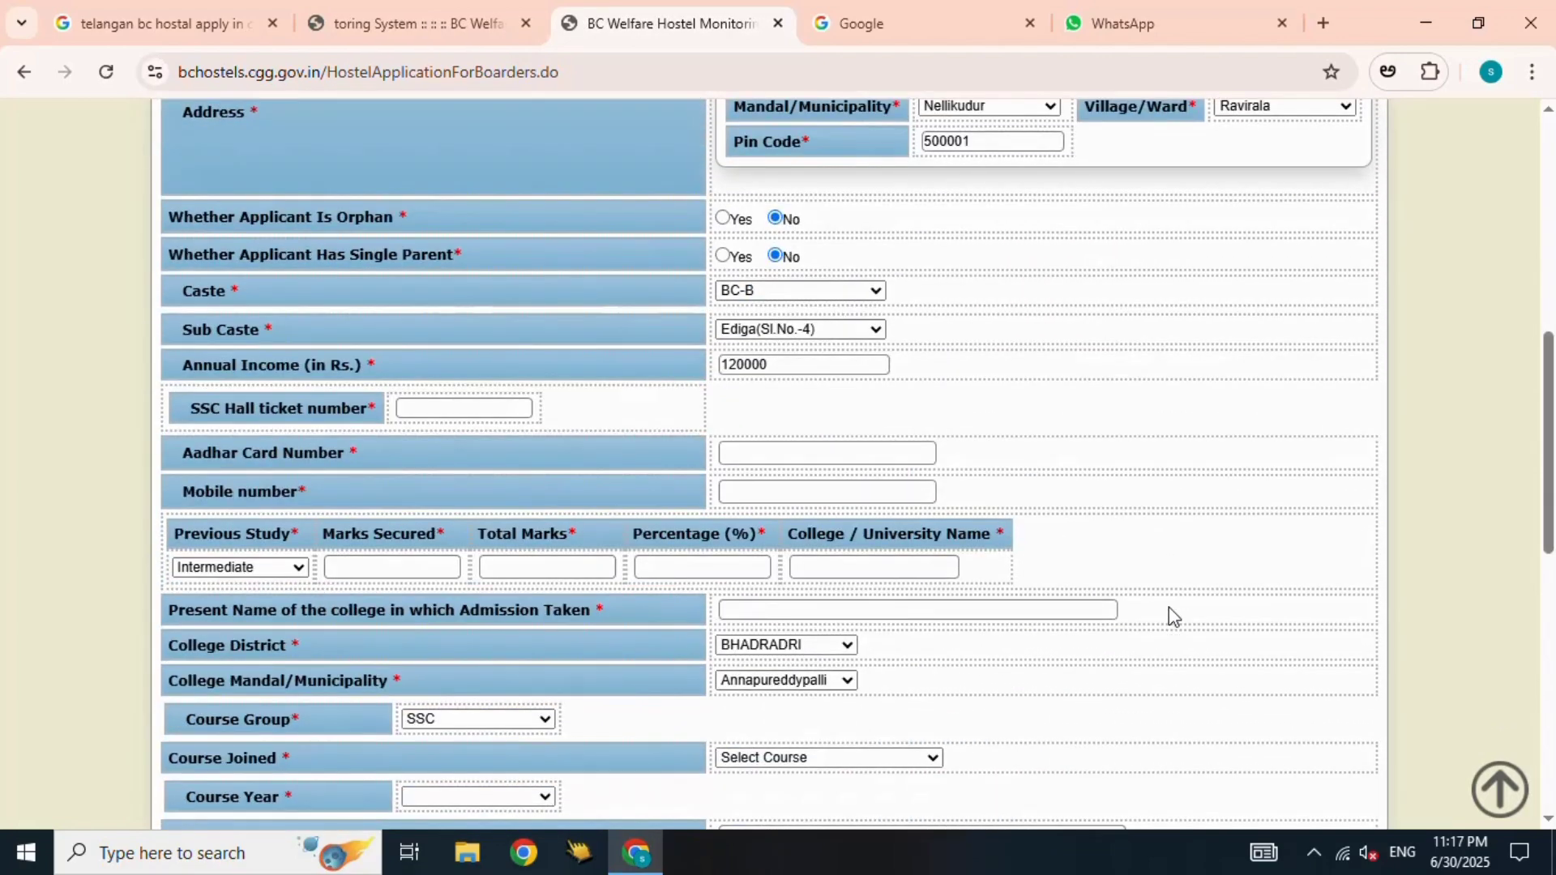
pyautogui.scroll(-4, 1169, 606)
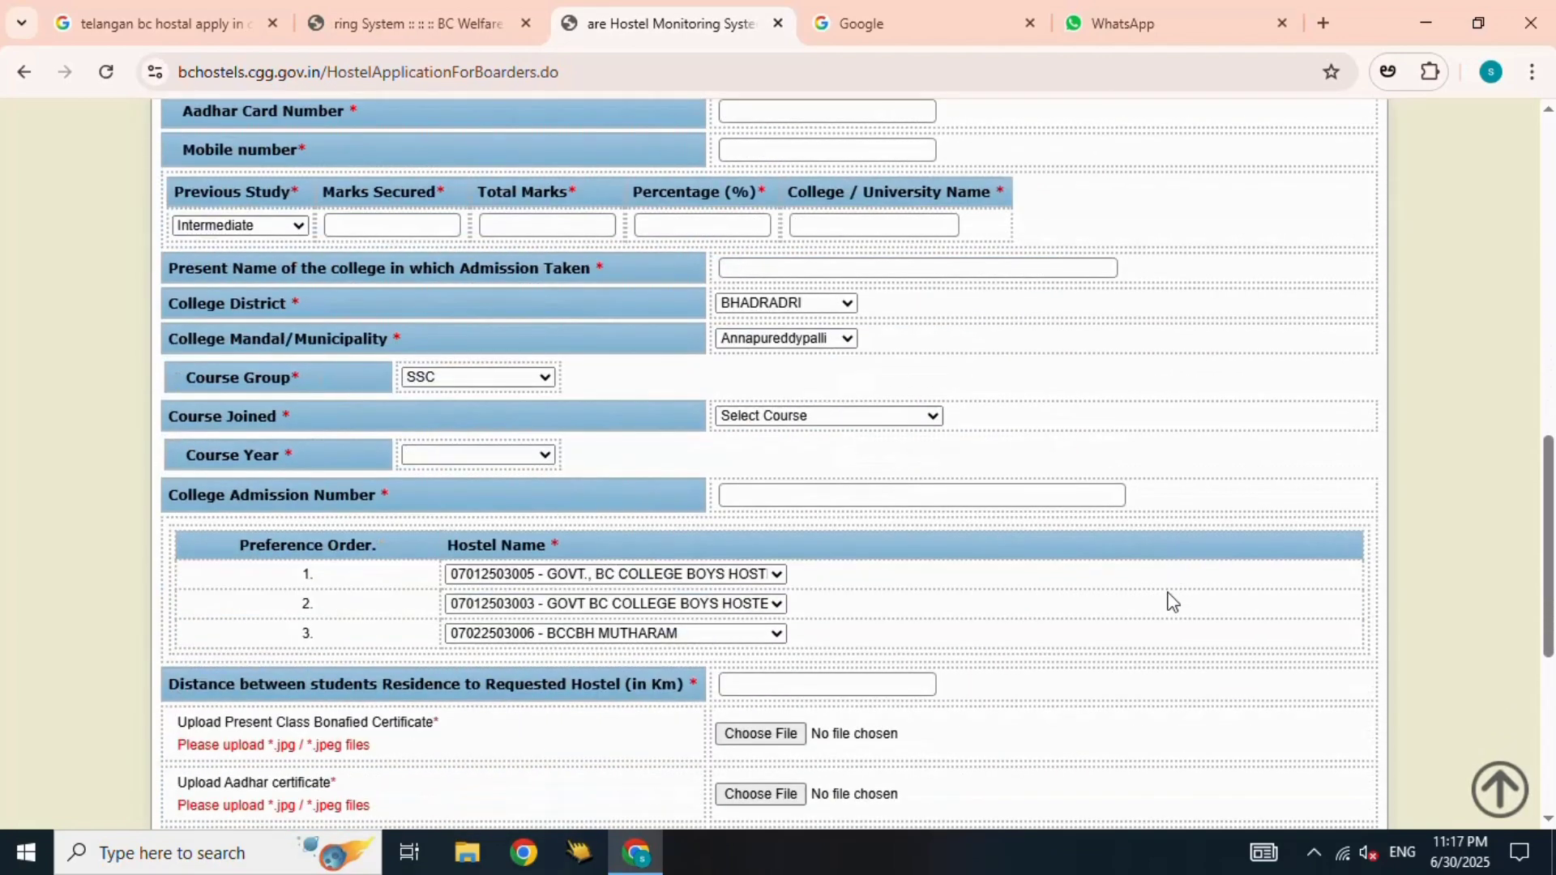
pyautogui.scroll(-4, 1155, 589)
pyautogui.scroll(12, 956, 600)
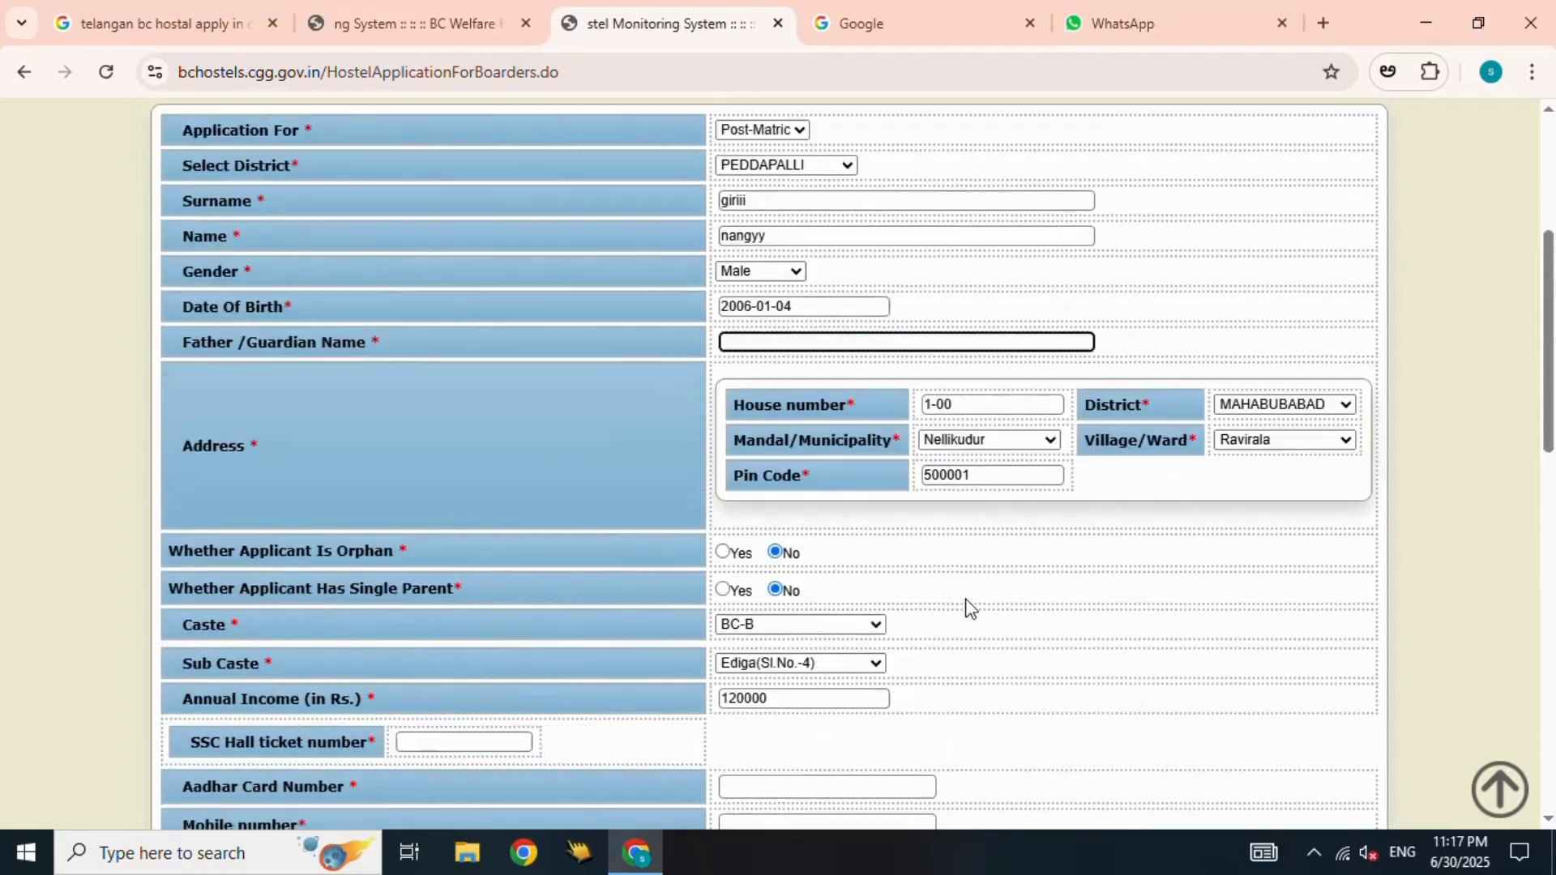
pyautogui.scroll(4, 965, 603)
pyautogui.scroll(-4, 393, 624)
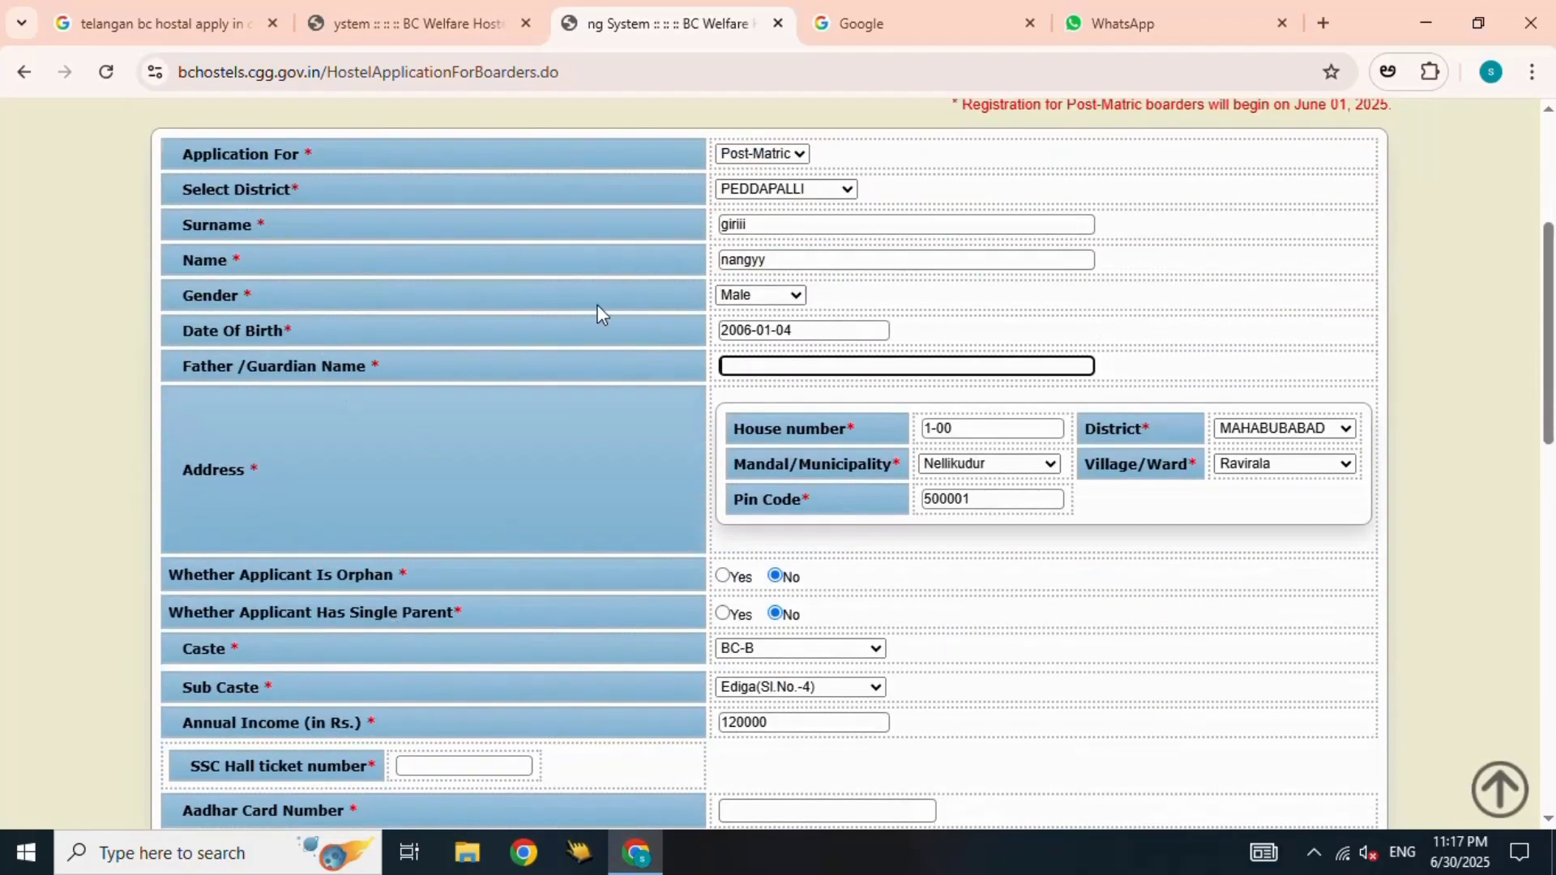
pyautogui.scroll(-12, 883, 329)
pyautogui.scroll(-2, 875, 394)
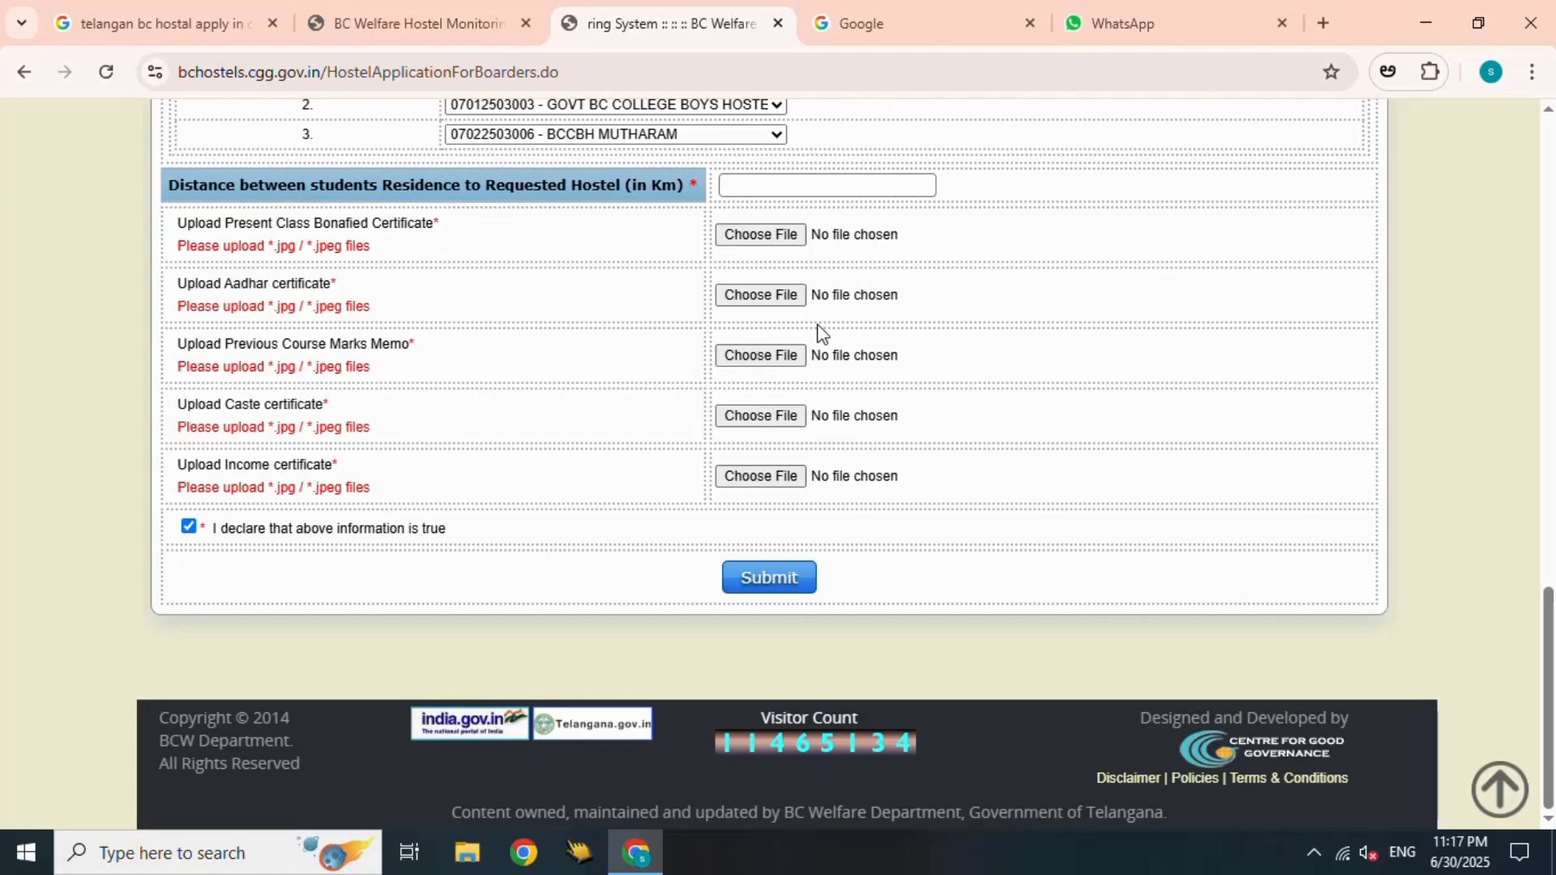
pyautogui.scroll(12, 1029, 438)
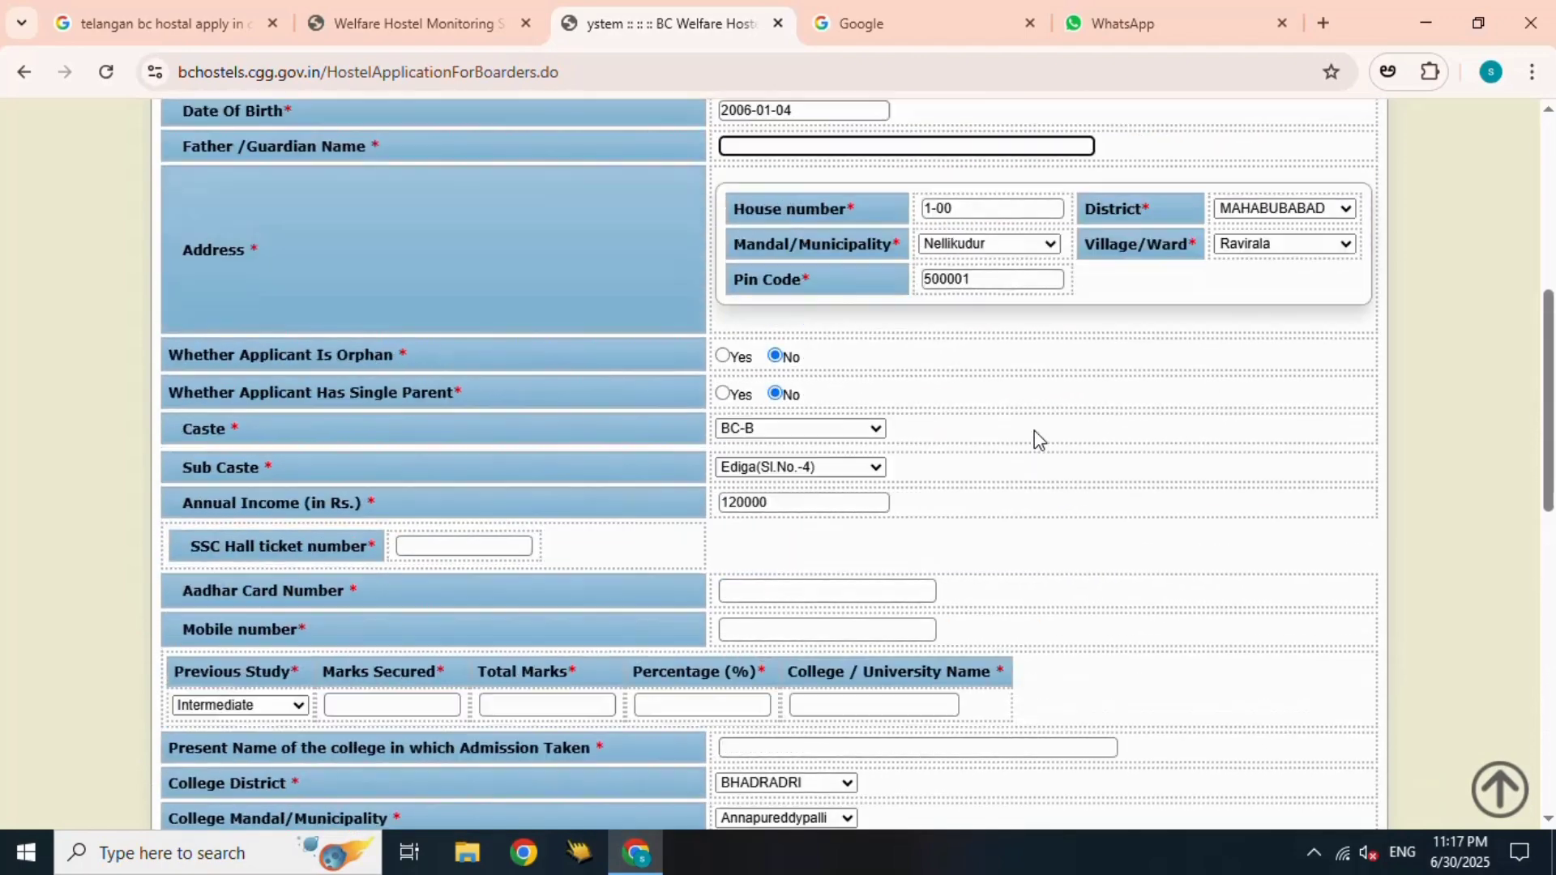
pyautogui.scroll(7, 1034, 430)
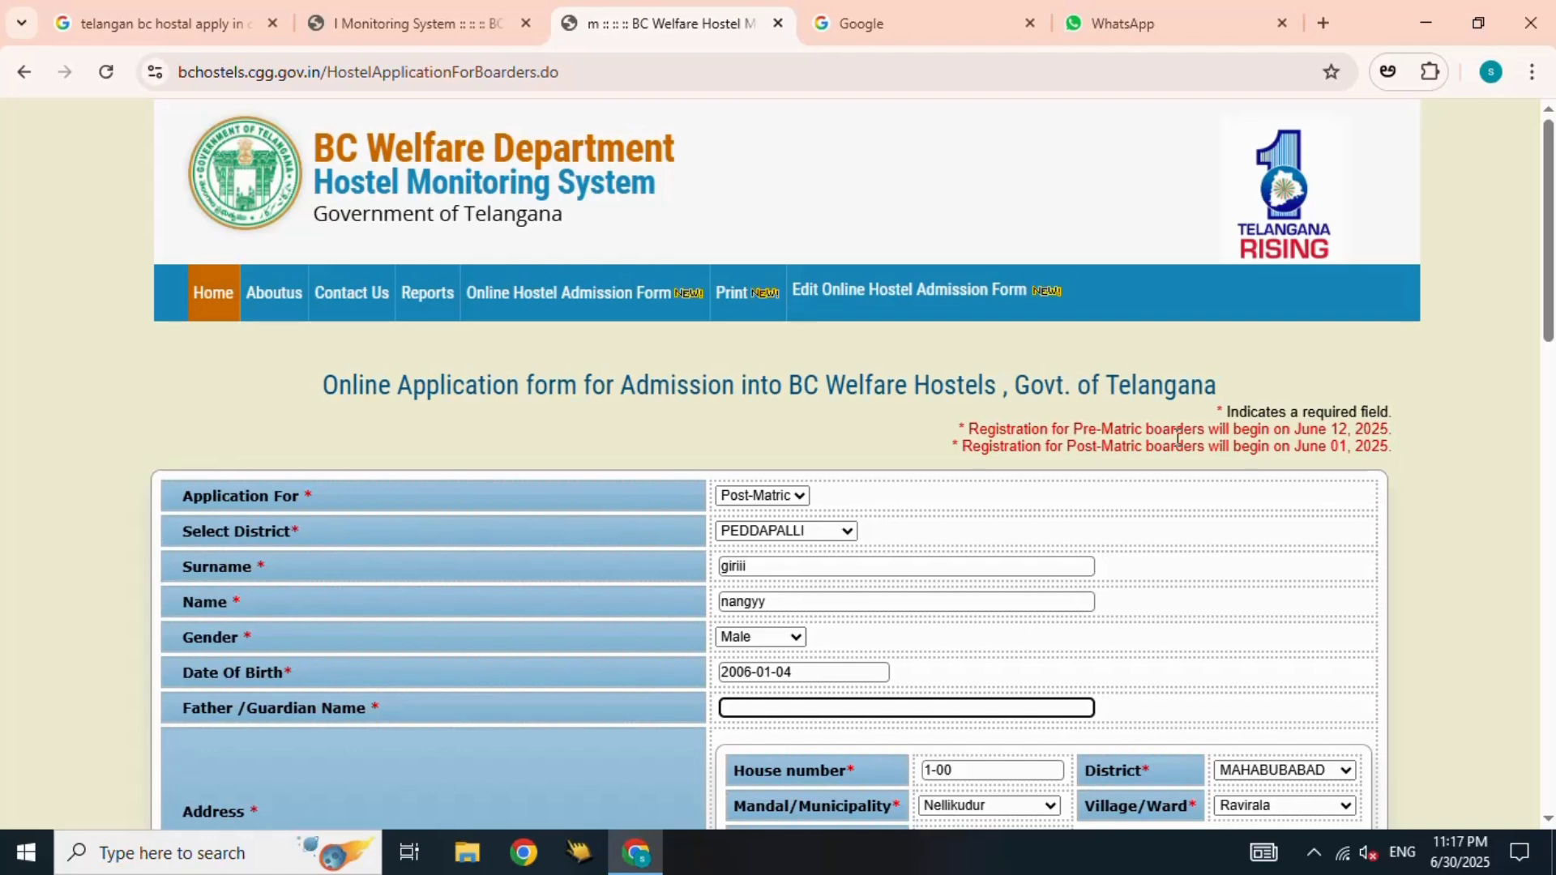
pyautogui.click(1313, 858)
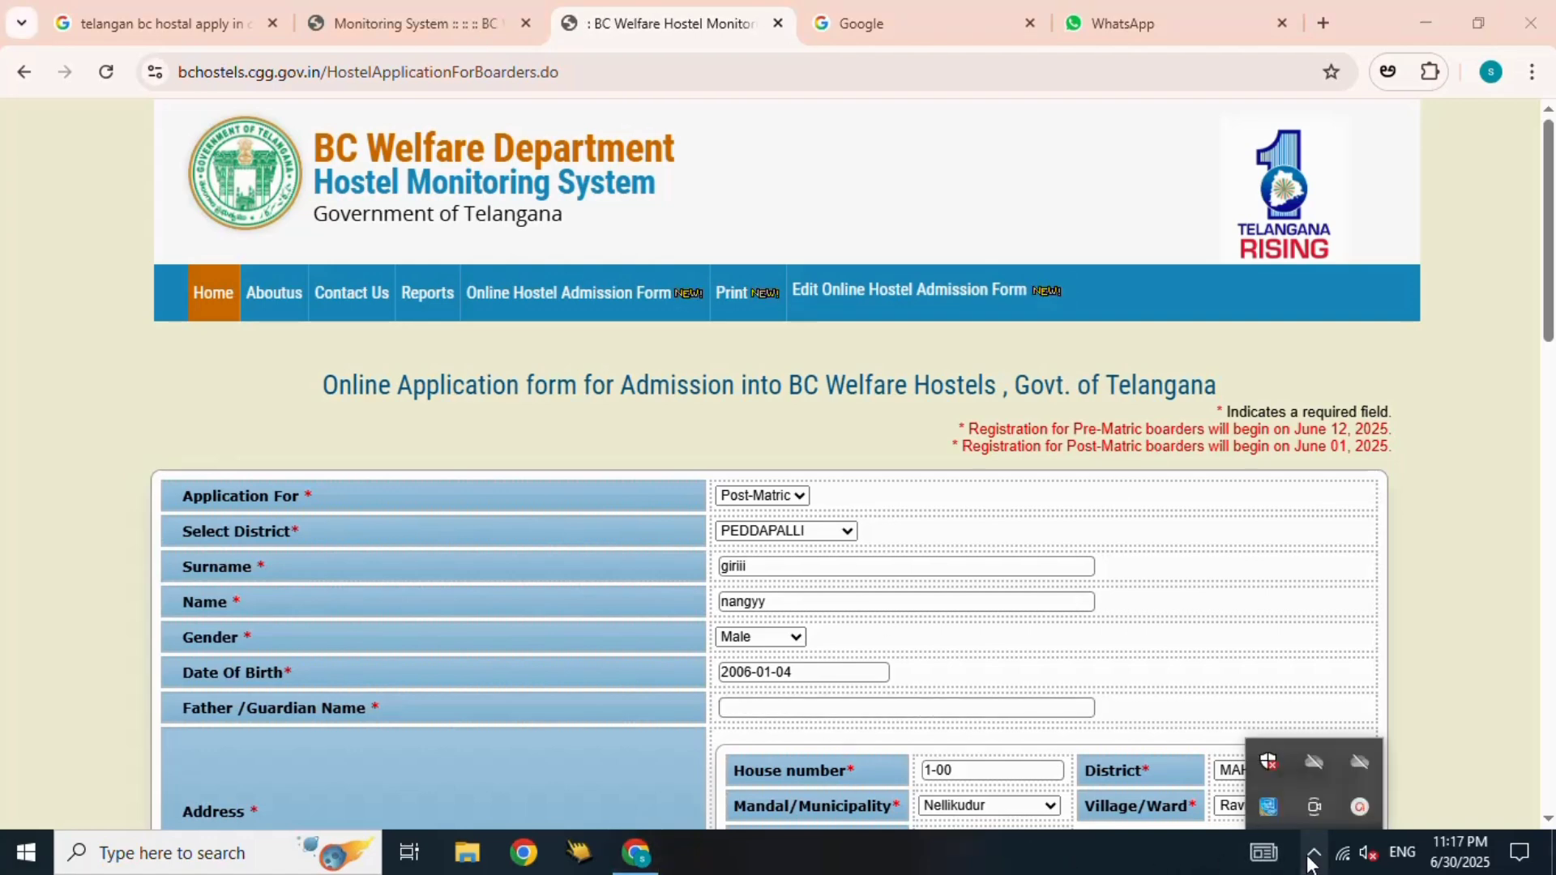